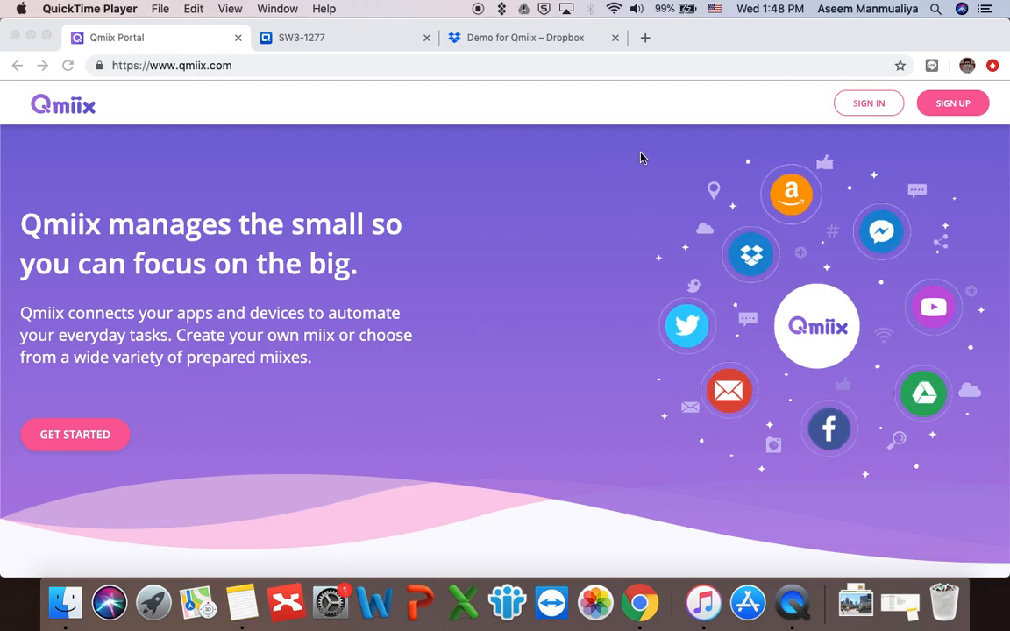
Step: Sign in to Qmiix through QNAP Account Center with the saved browser login
{"action": "left_click", "coordinate": [877, 105]}
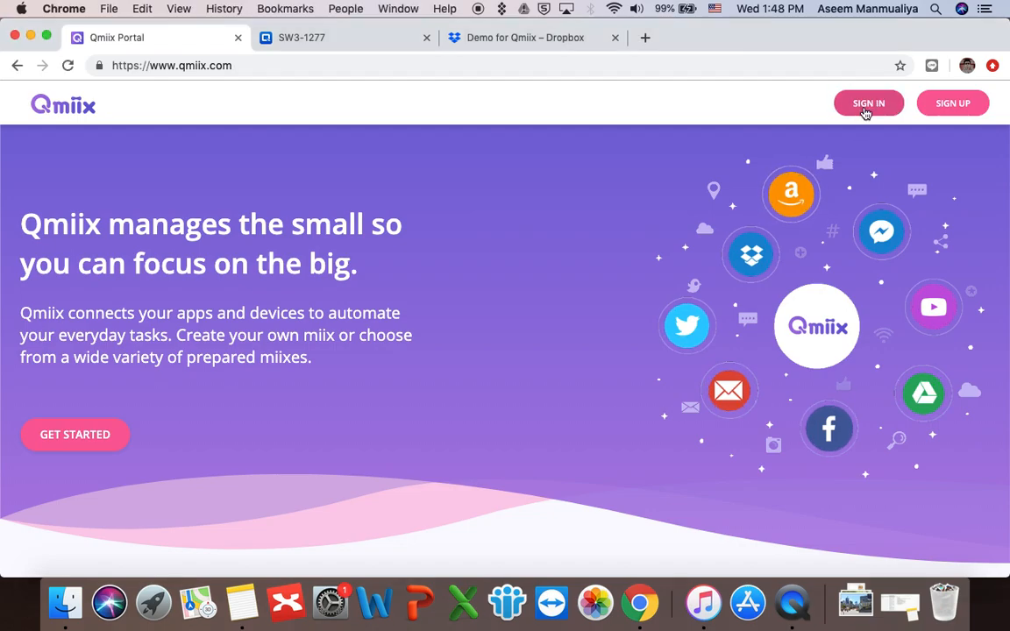
{"action": "left_click", "coordinate": [866, 110]}
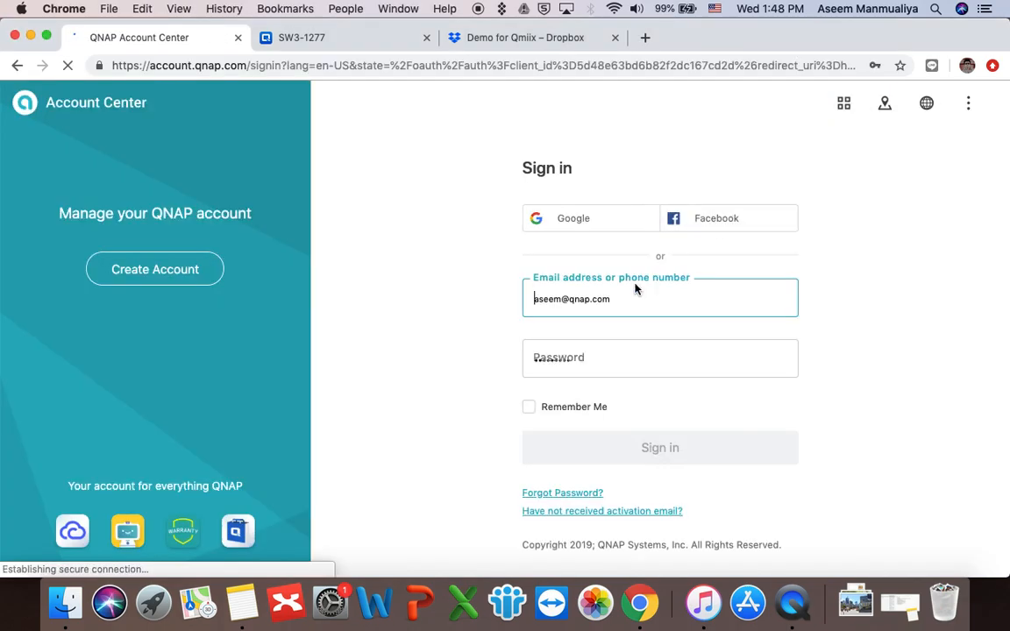
{"action": "left_click", "coordinate": [605, 300]}
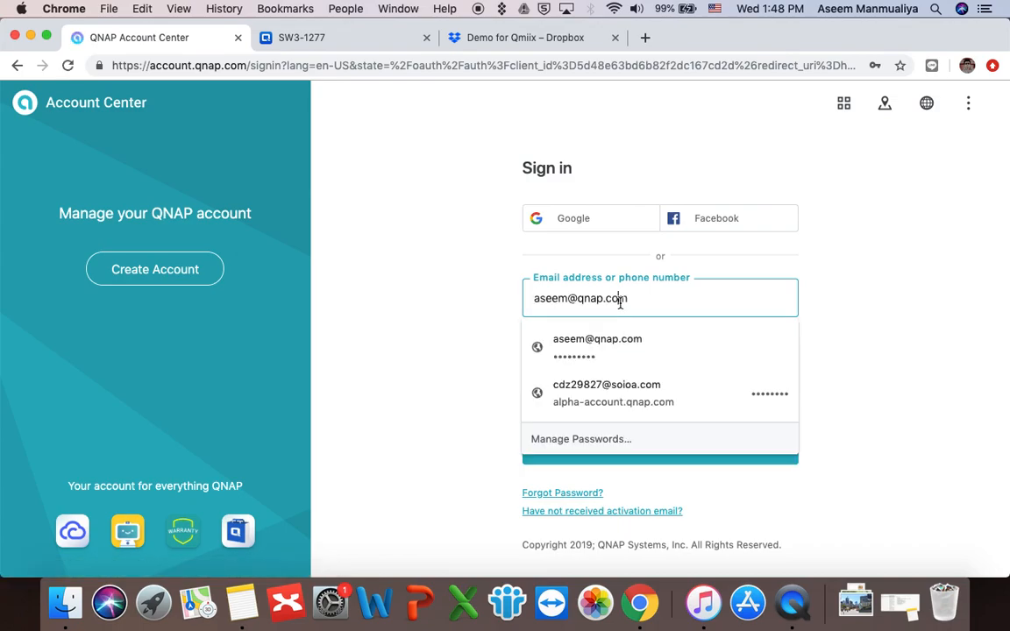
{"action": "left_click", "coordinate": [603, 352]}
{"action": "left_click", "coordinate": [684, 448]}
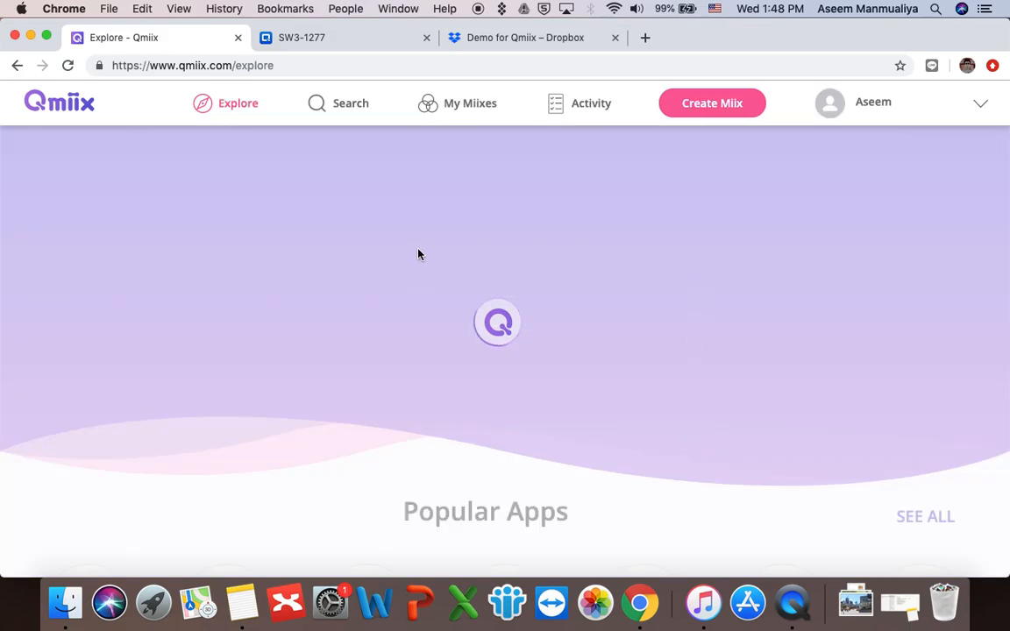
Step: Scroll through the Explore page's Popular Apps, then switch to the SW3-1277 NAS desktop tab
{"action": "scroll", "coordinate": [472, 258], "scroll_direction": "down", "scroll_amount": 5}
{"action": "scroll", "coordinate": [473, 261], "scroll_direction": "up", "scroll_amount": 2}
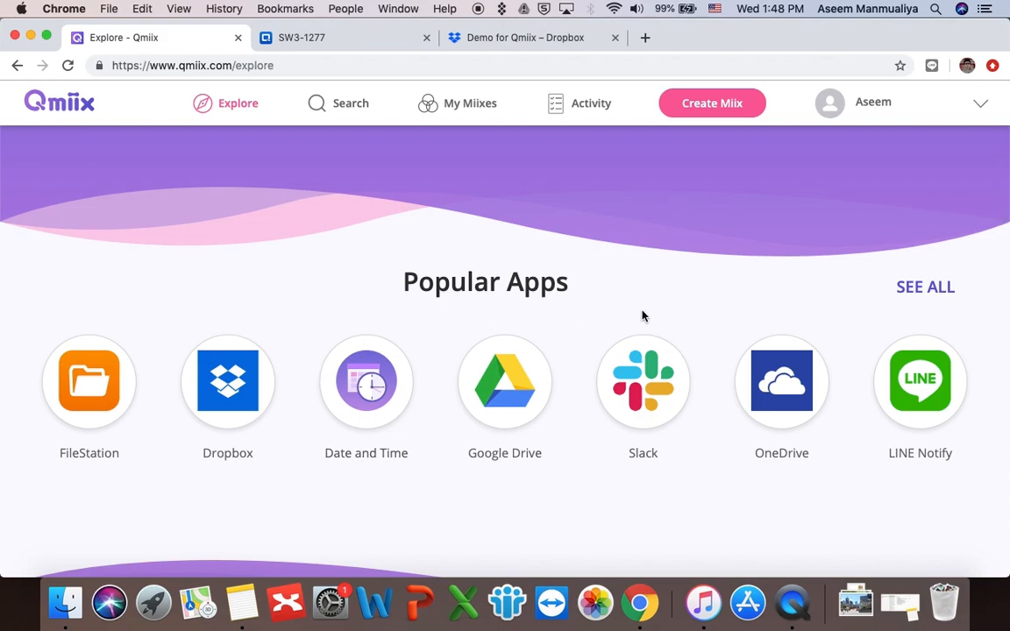
{"action": "scroll", "coordinate": [643, 315], "scroll_direction": "up", "scroll_amount": 3}
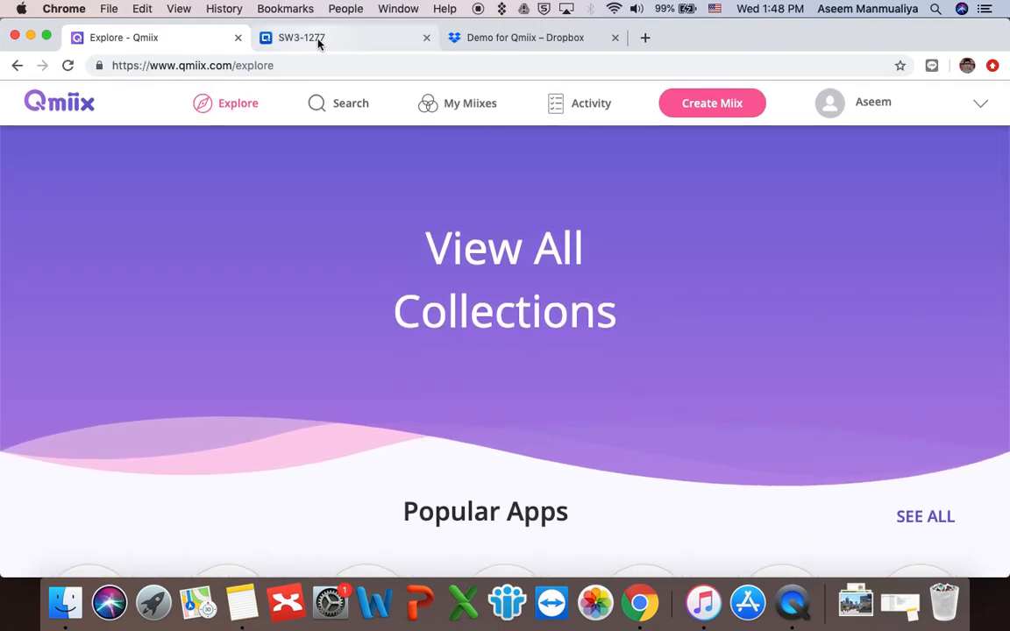
{"action": "left_click", "coordinate": [319, 44]}
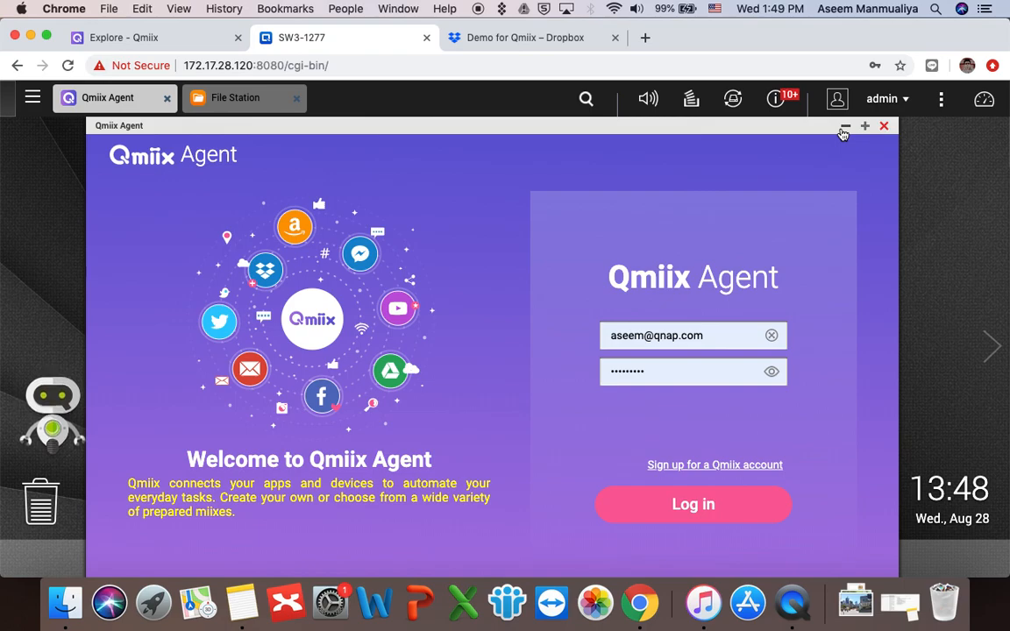
{"action": "left_click", "coordinate": [844, 128]}
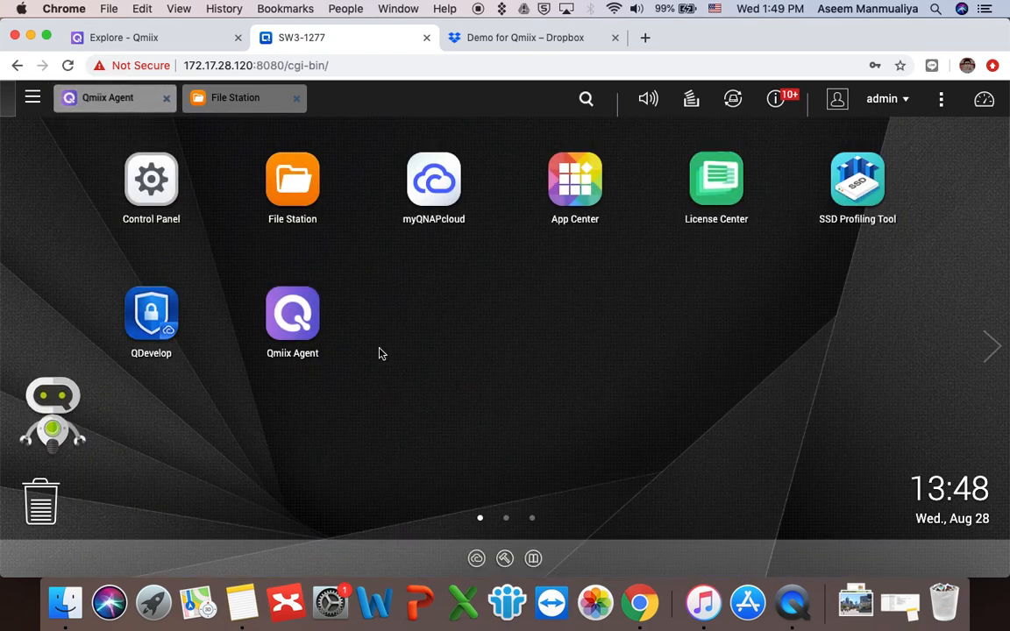
{"action": "left_click", "coordinate": [295, 317]}
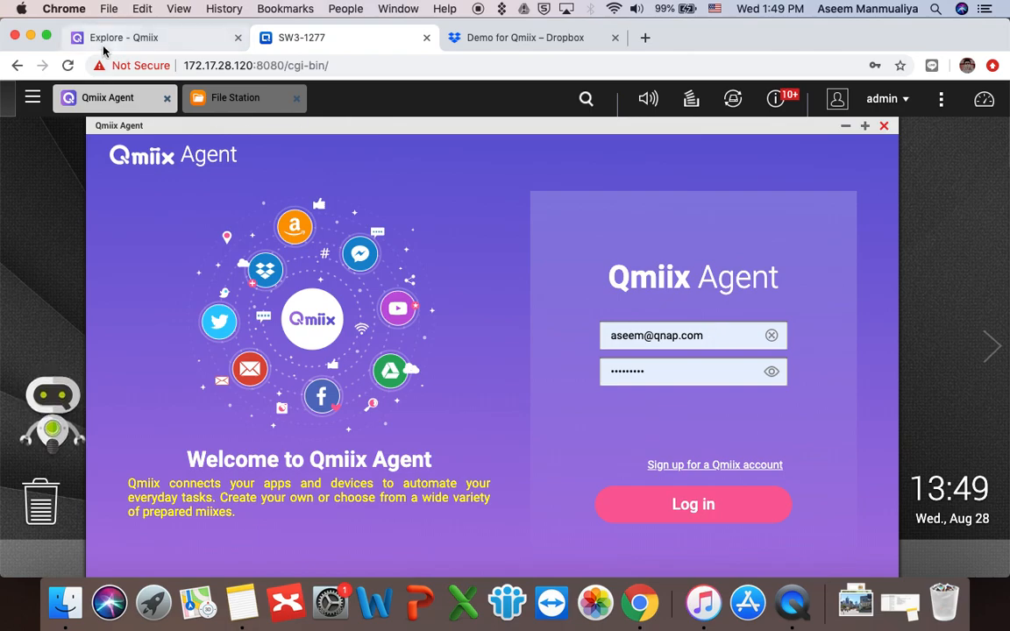
{"action": "left_click", "coordinate": [158, 38]}
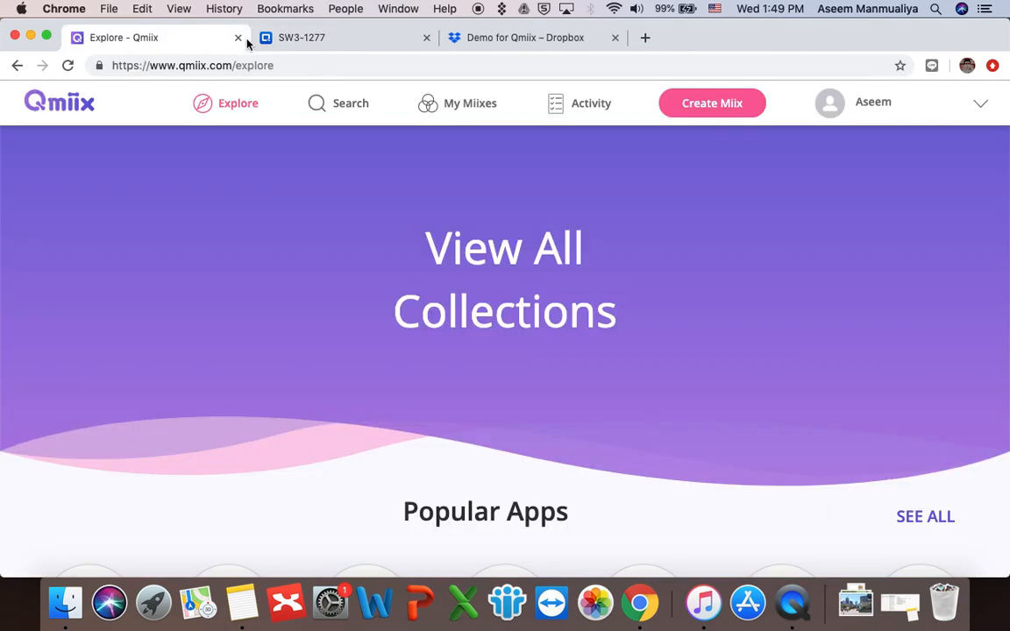
{"action": "left_click", "coordinate": [865, 108]}
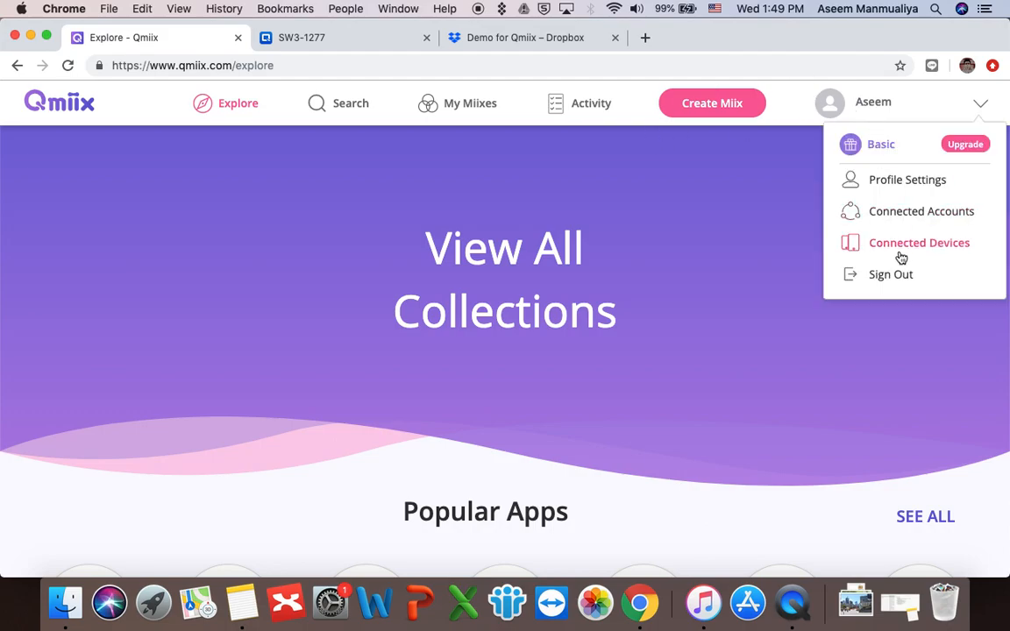
{"action": "left_click", "coordinate": [700, 221]}
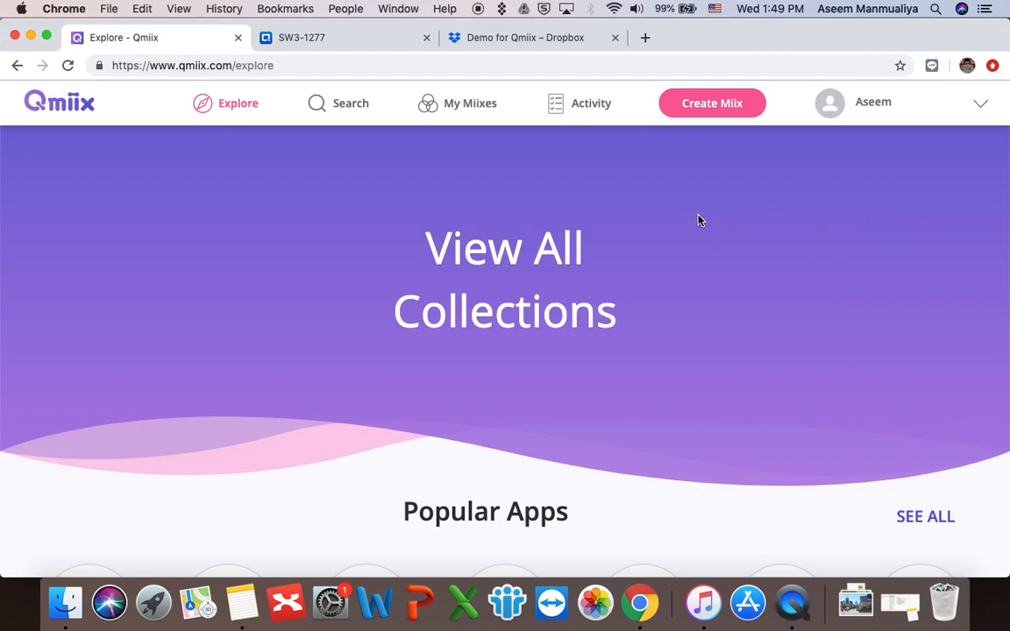
{"action": "left_click", "coordinate": [309, 37]}
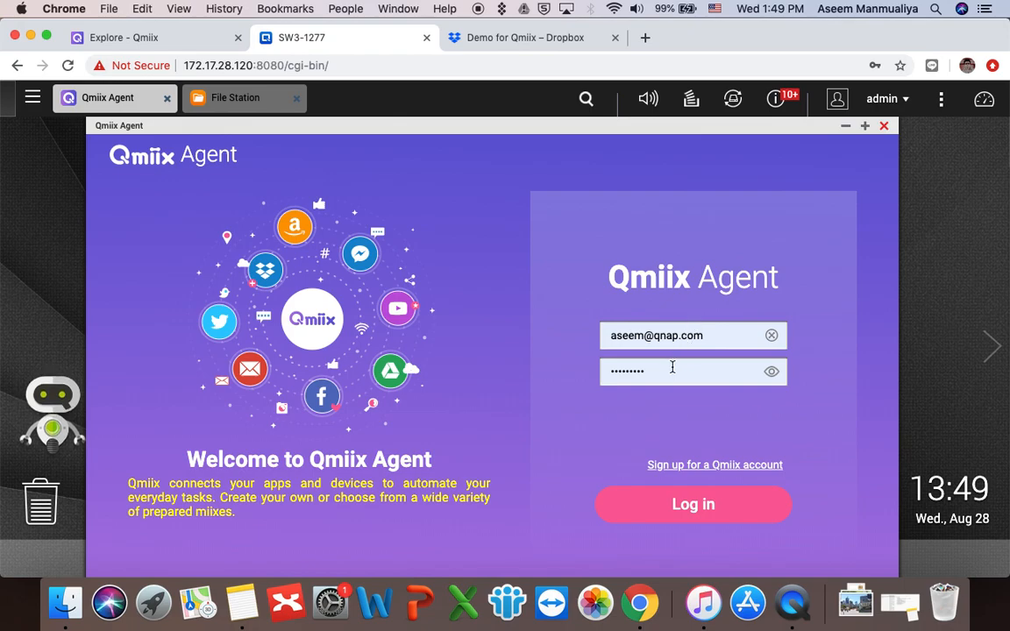
{"action": "left_click", "coordinate": [668, 496]}
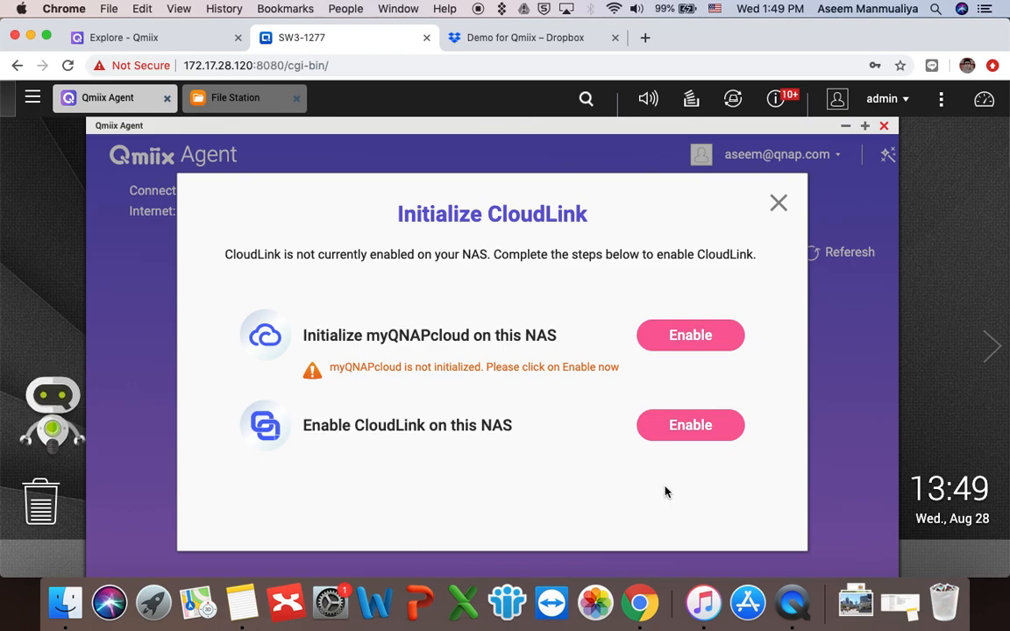
Step: Enable Initialize myQNAPcloud from Qmiix Agent and start the myQNAPcloud setup wizard
{"action": "left_click", "coordinate": [688, 338]}
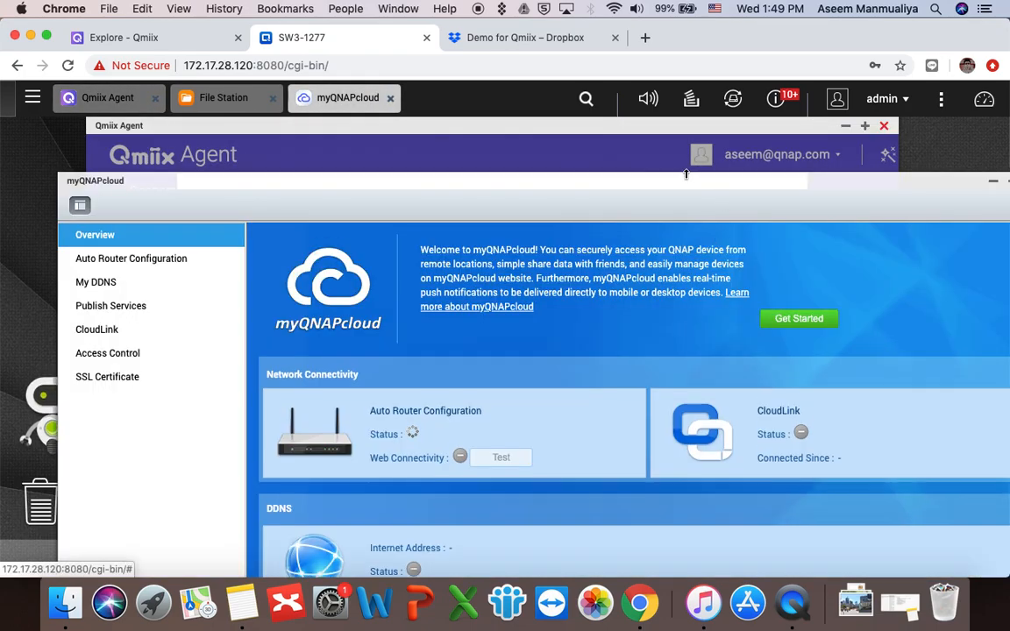
{"action": "left_click_drag", "start_coordinate": [665, 180], "coordinate": [593, 125]}
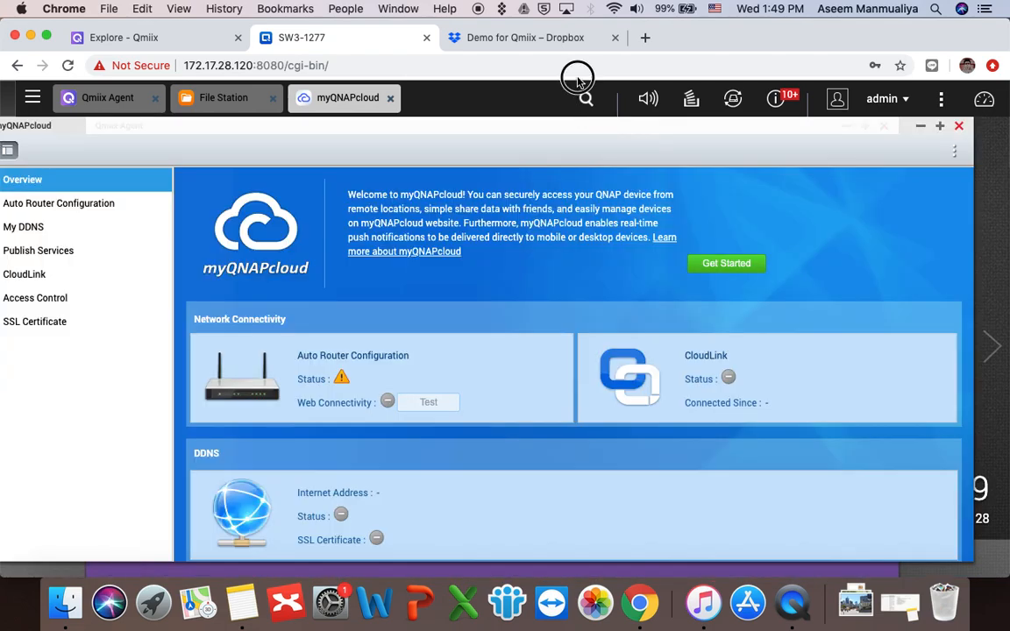
{"action": "left_click", "coordinate": [724, 264]}
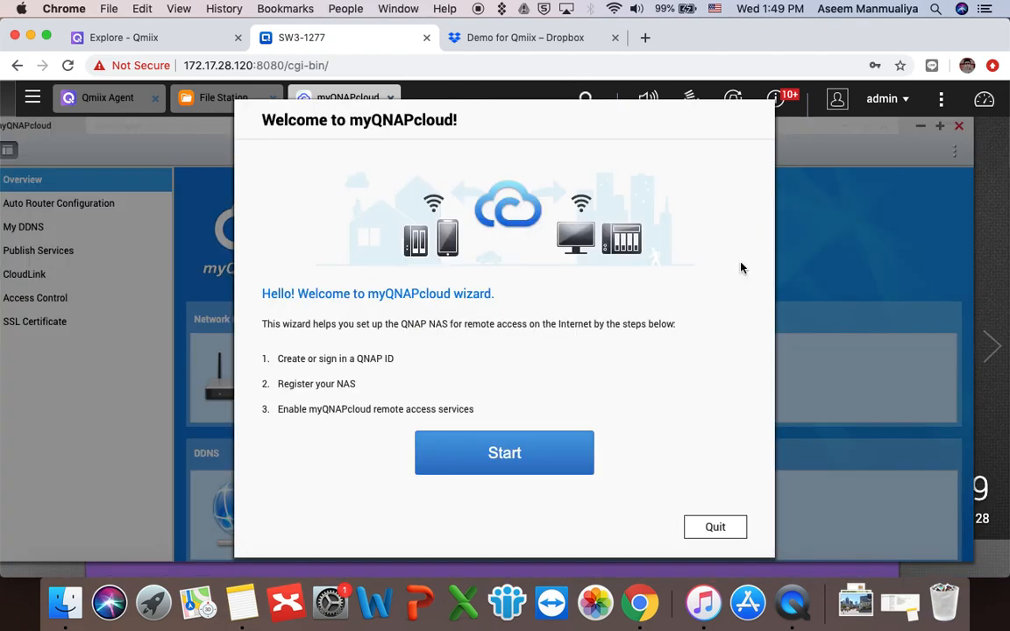
Step: Sign in to the myQNAPcloud wizard with the saved QNAP ID and password
{"action": "left_click", "coordinate": [523, 465]}
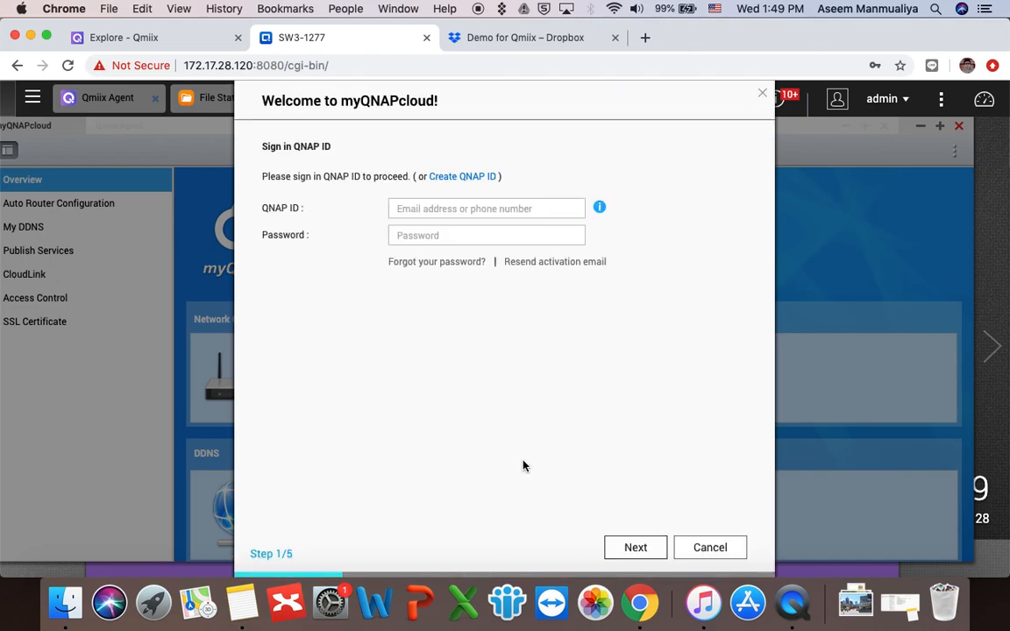
{"action": "left_click", "coordinate": [432, 209]}
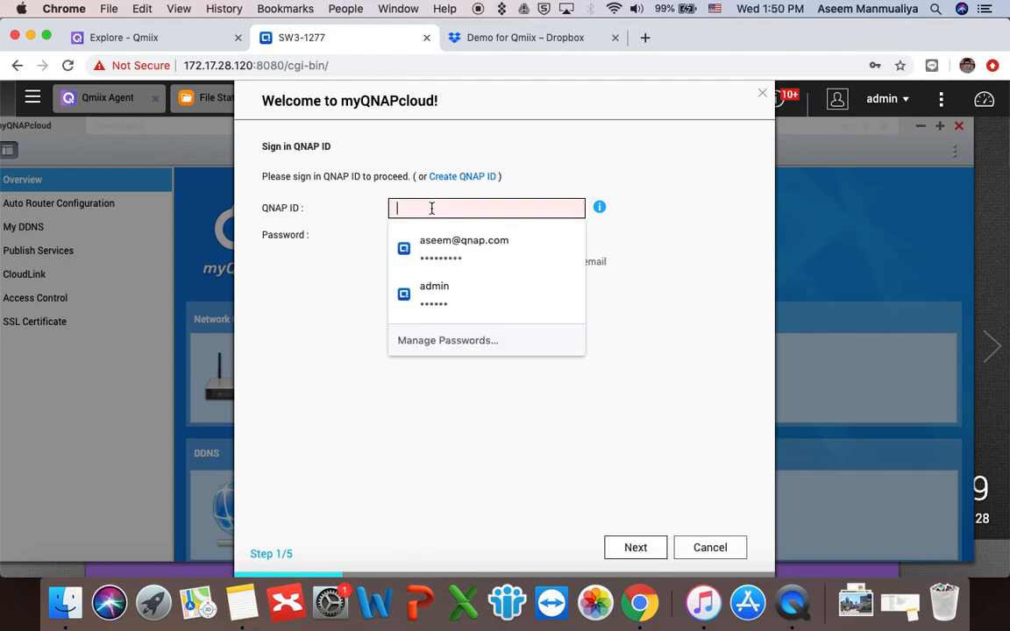
{"action": "left_click", "coordinate": [442, 252]}
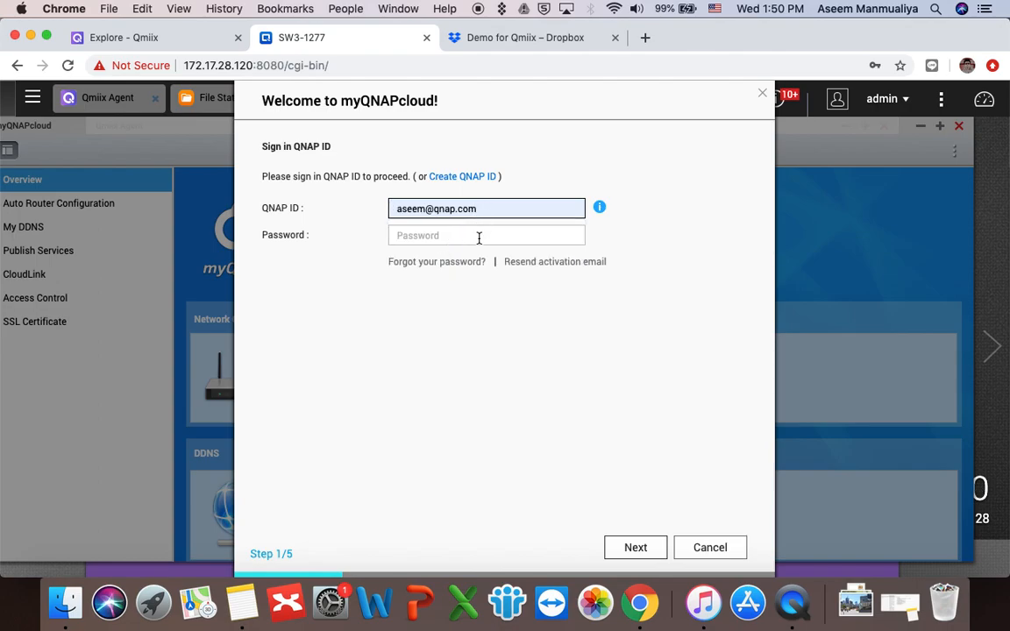
{"action": "left_click", "coordinate": [478, 238]}
{"action": "left_click", "coordinate": [480, 354]}
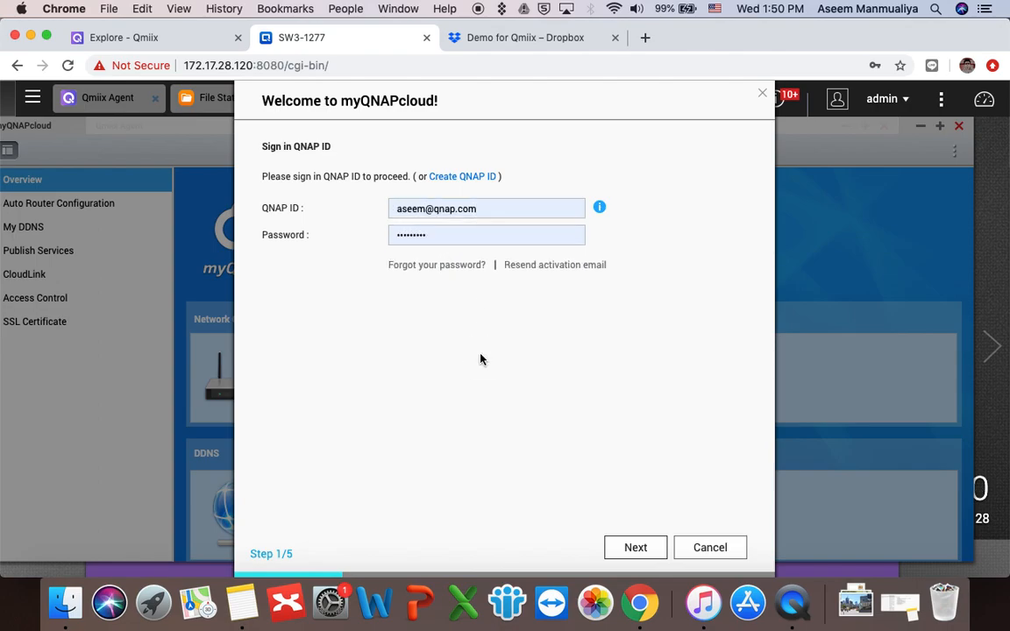
{"action": "left_click", "coordinate": [631, 550]}
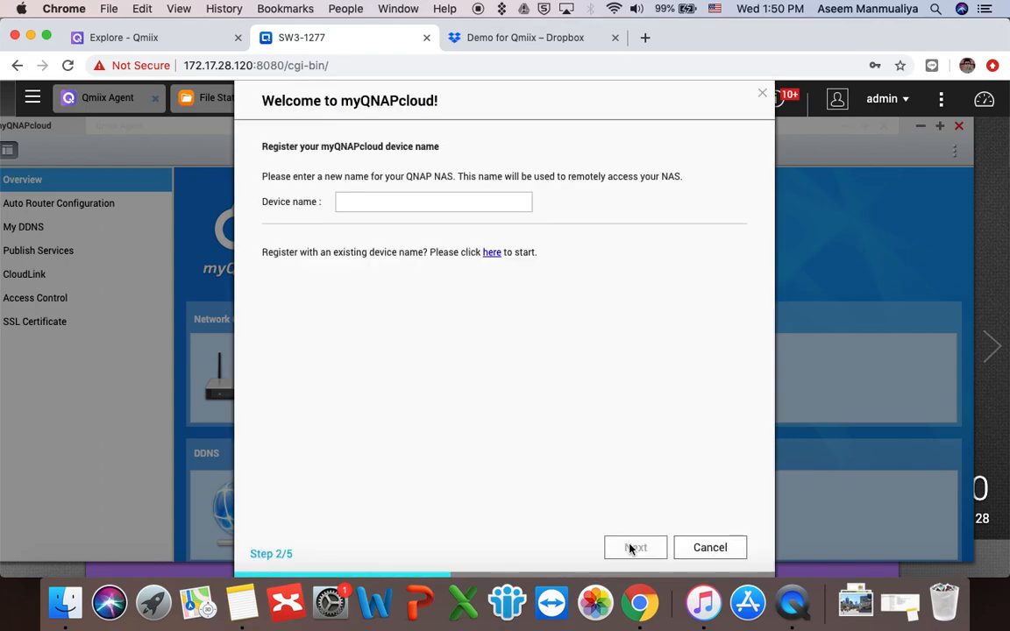
Step: Register the NAS as device name Demo1277 and finish the setup wizard
{"action": "left_click", "coordinate": [453, 210]}
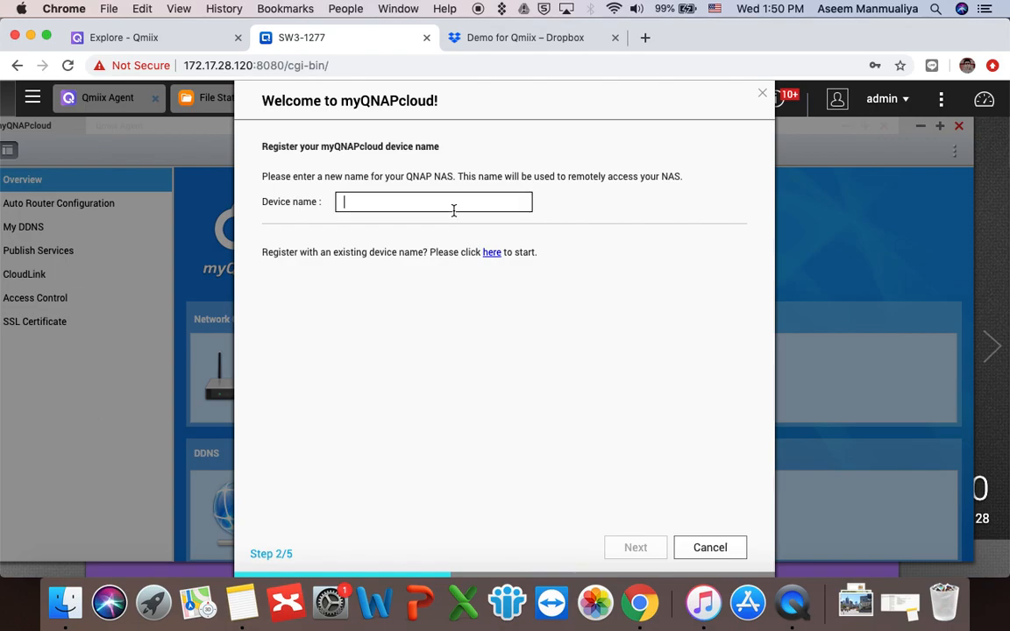
{"action": "type", "text": "De"}
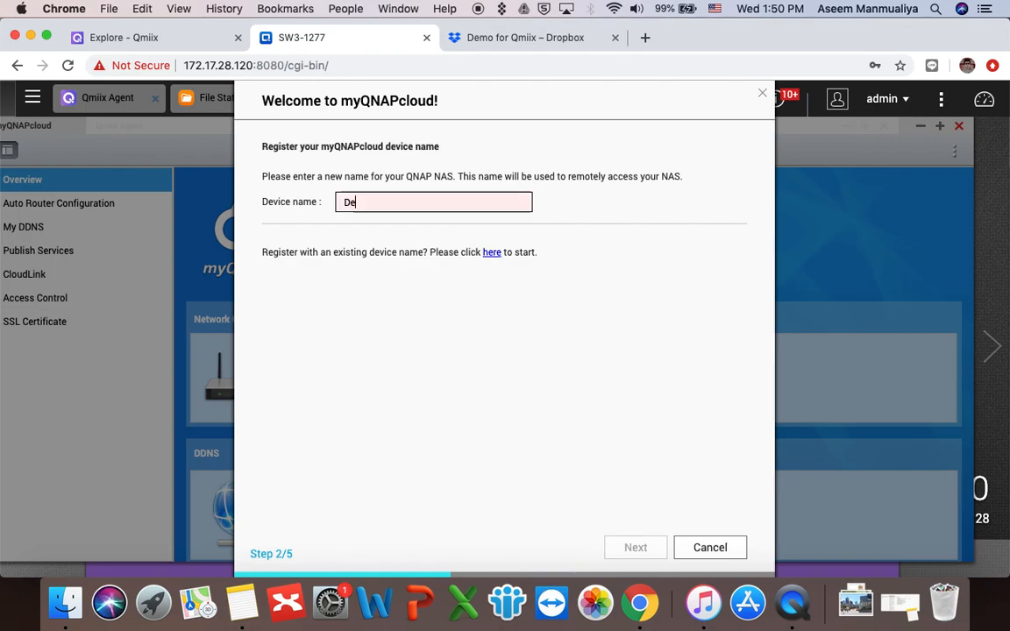
{"action": "type", "text": "mo1277"}
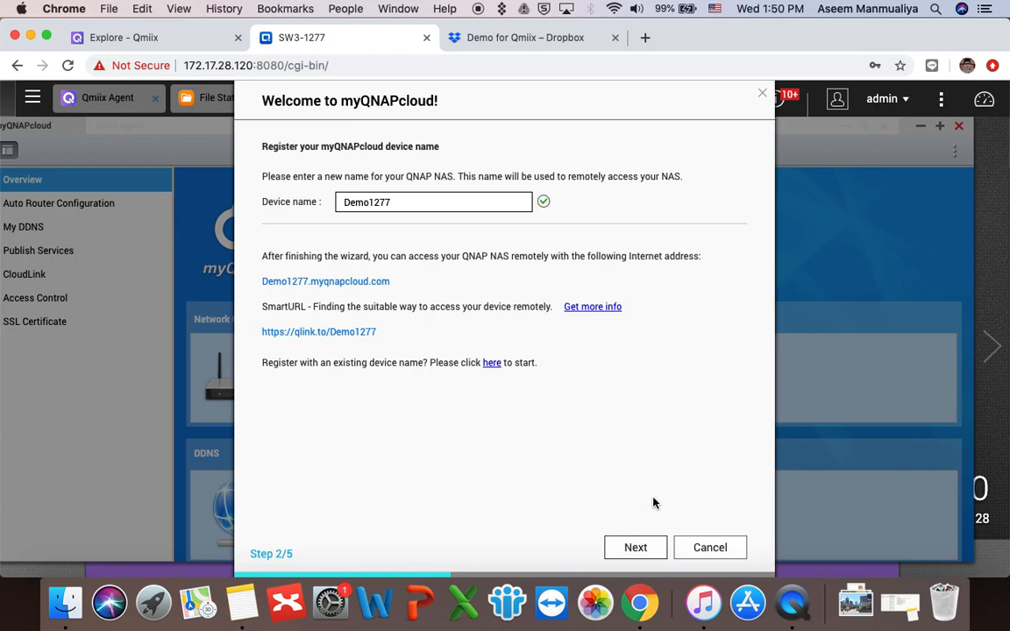
{"action": "left_click", "coordinate": [637, 547]}
{"action": "left_click", "coordinate": [636, 548]}
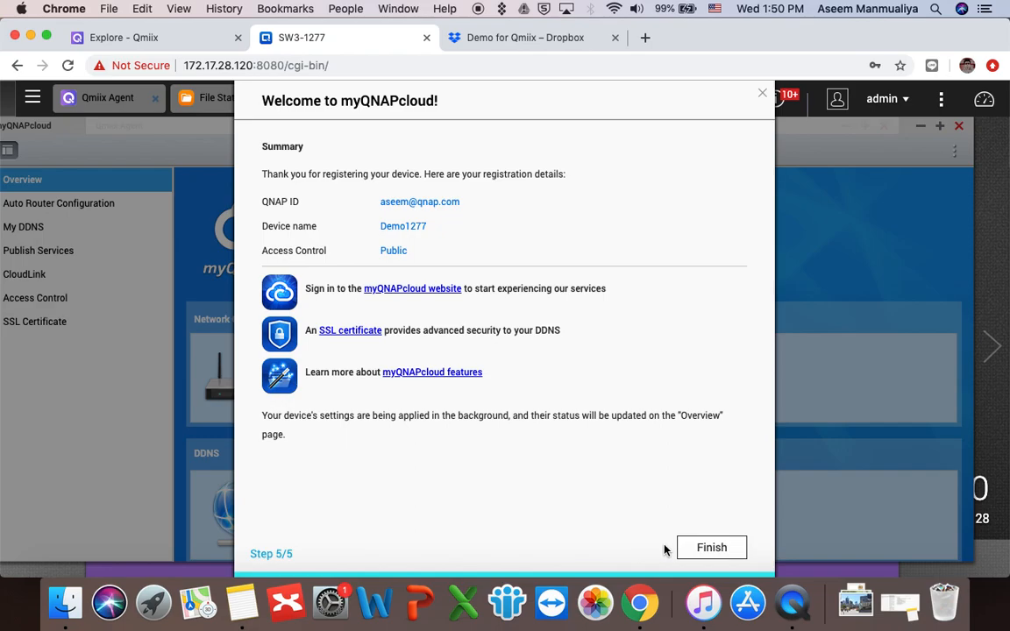
{"action": "left_click", "coordinate": [699, 548]}
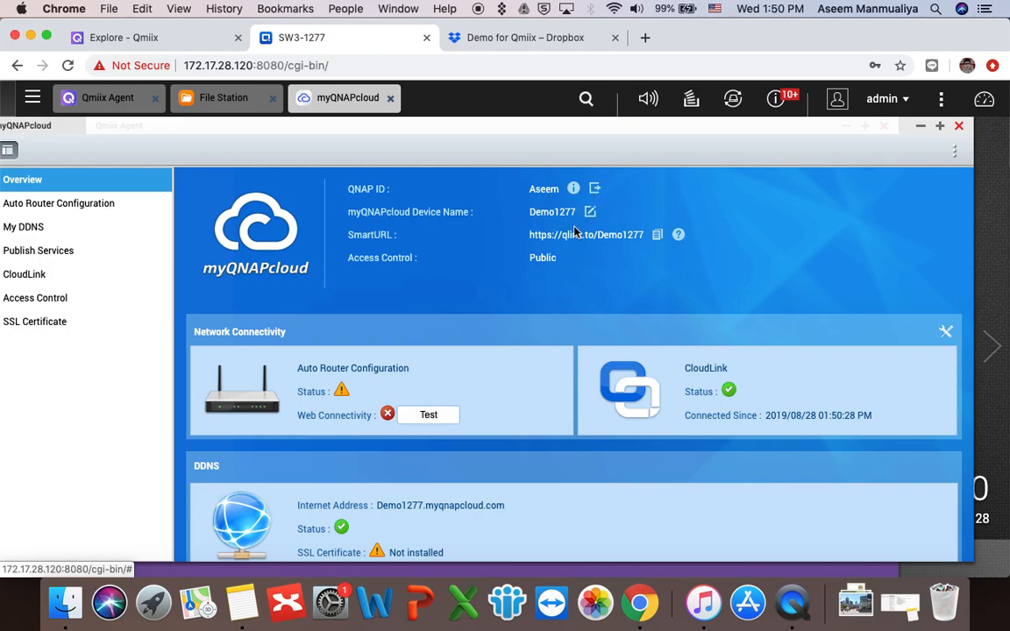
Step: Confirm CloudLink shows enabled and connected, then close the myQNAPcloud window
{"action": "left_click", "coordinate": [49, 274]}
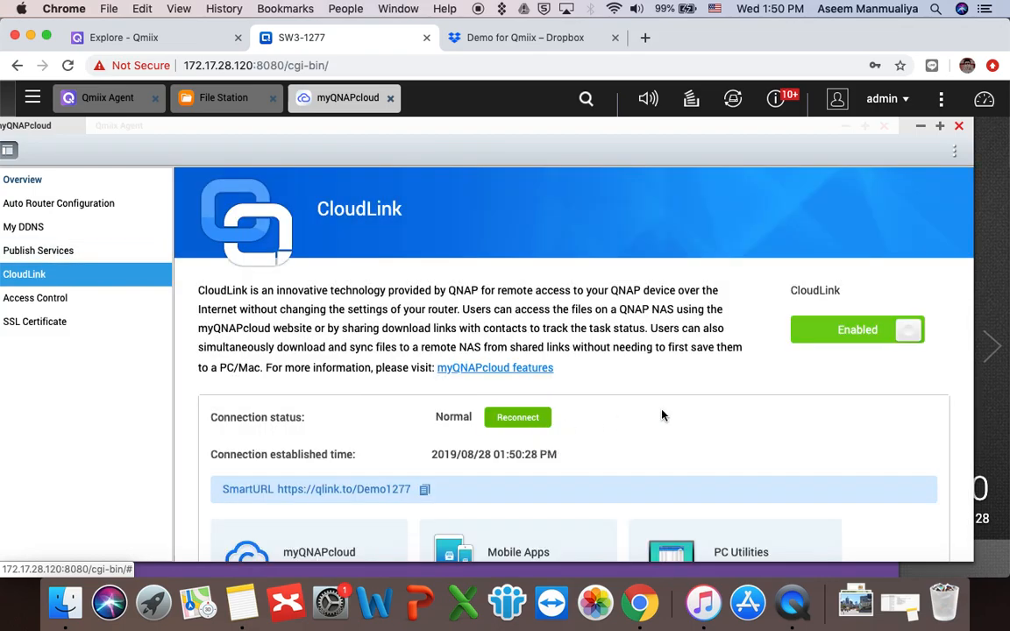
{"action": "left_click", "coordinate": [960, 129]}
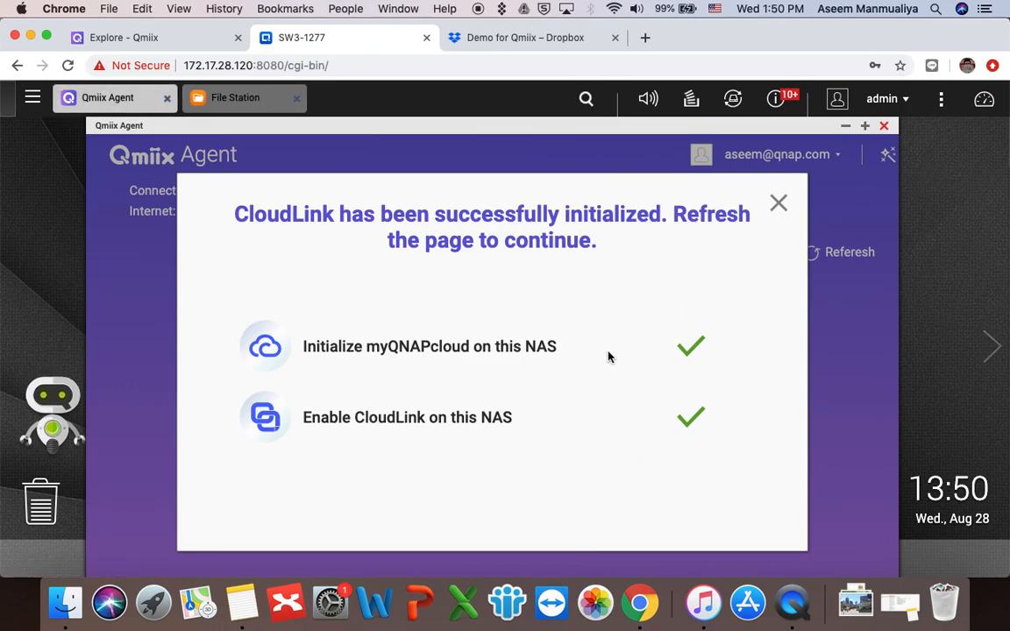
Step: Dismiss the 'CloudLink successfully initialized' dialog in Qmiix Agent
{"action": "left_click", "coordinate": [778, 204]}
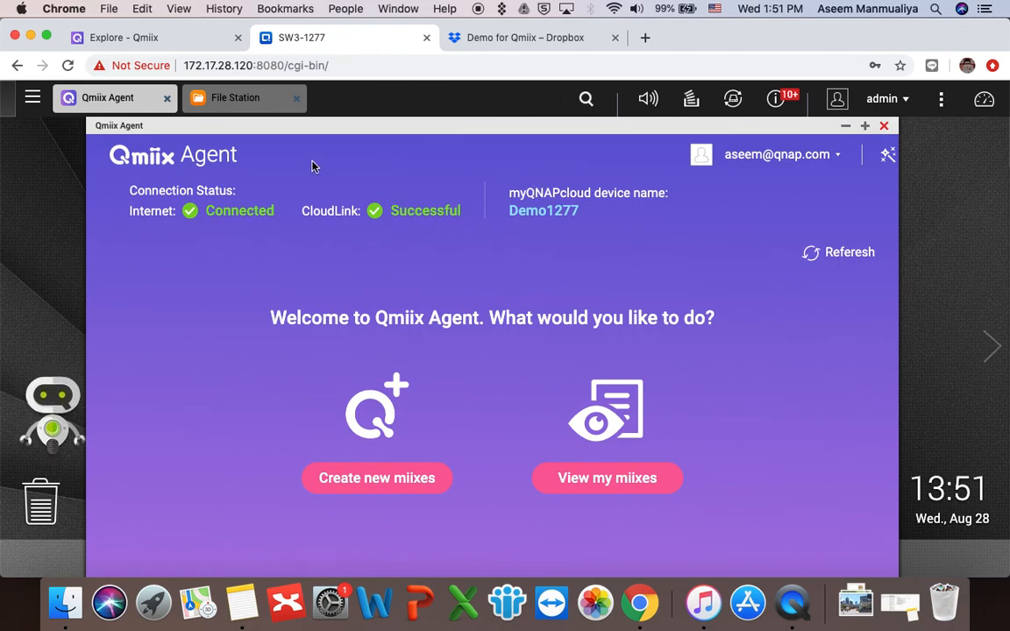
Step: Open the account's Connected Devices and view the NAS Devices list showing Demo1277 (TS-1277)
{"action": "left_click", "coordinate": [143, 38]}
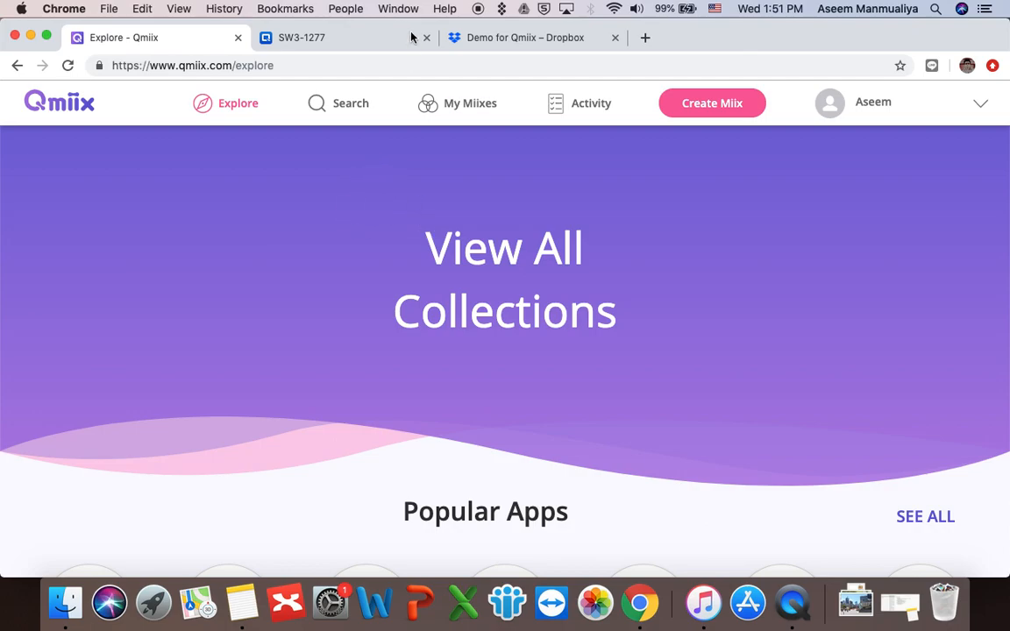
{"action": "left_click", "coordinate": [354, 39]}
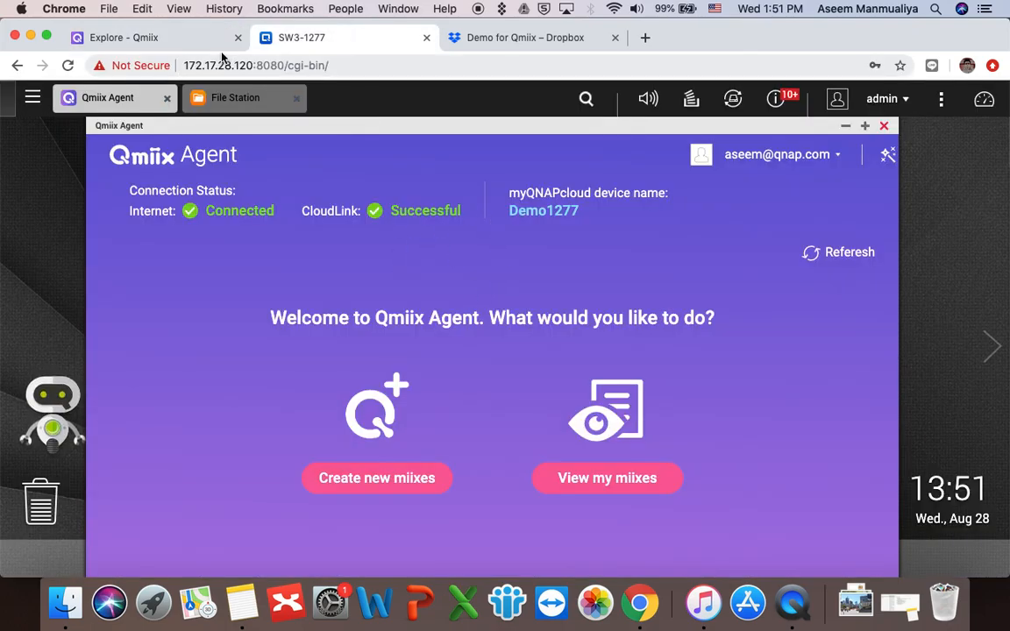
{"action": "left_click", "coordinate": [180, 40]}
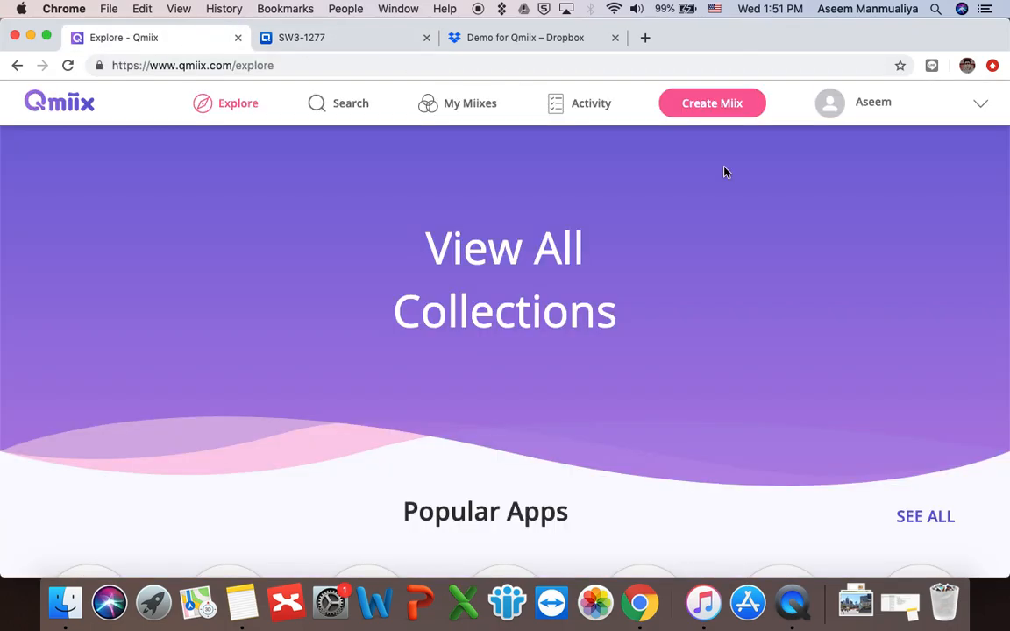
{"action": "left_click", "coordinate": [949, 106]}
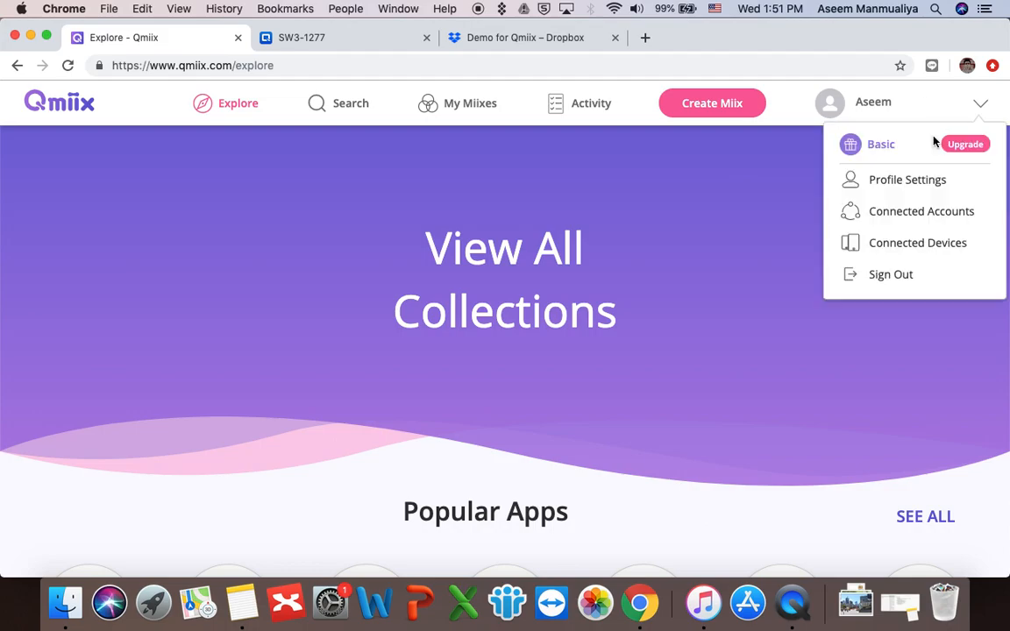
{"action": "left_click", "coordinate": [912, 246]}
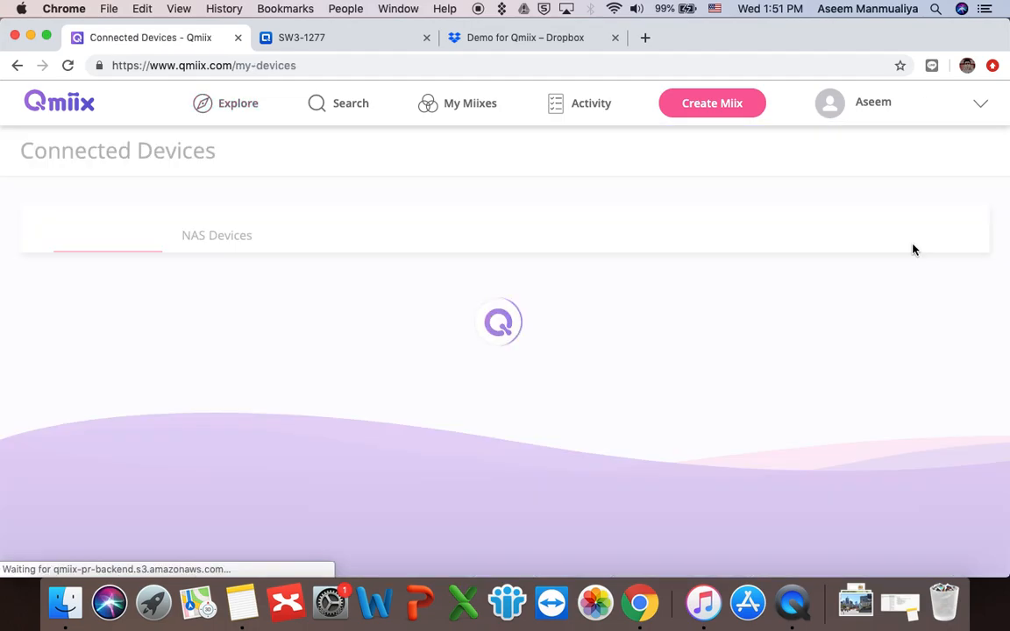
{"action": "left_click", "coordinate": [216, 235]}
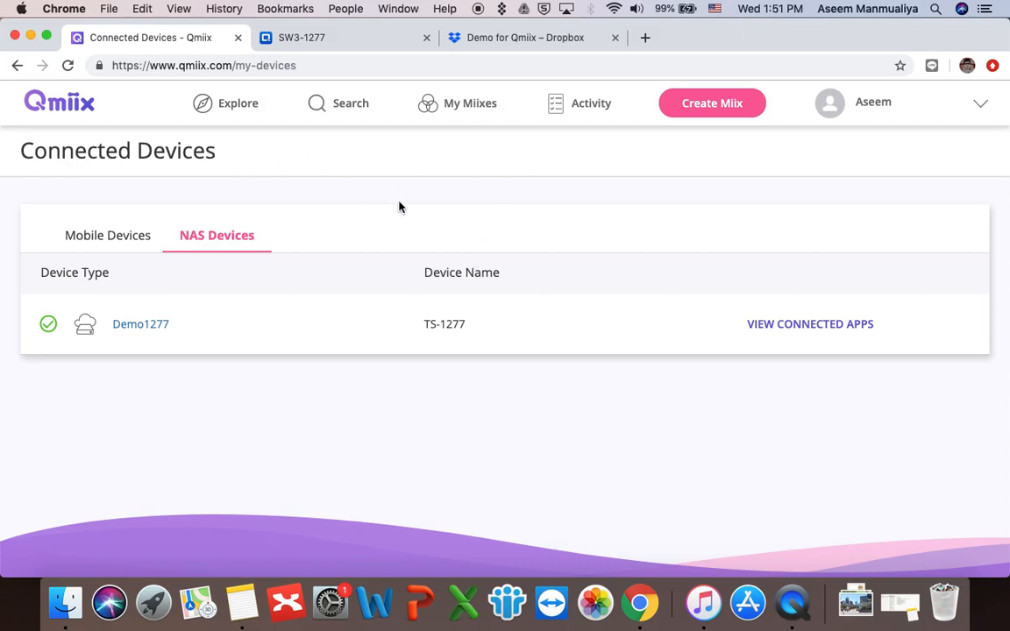
Step: Recheck the NAS Devices list for Demo1277, then return to the Explore home page
{"action": "left_click", "coordinate": [233, 105]}
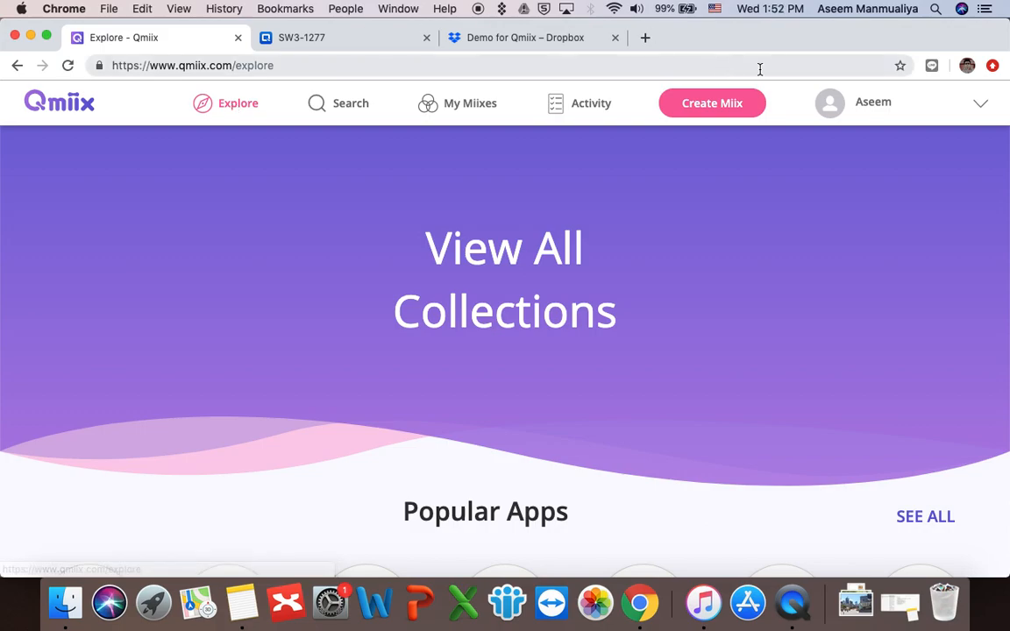
{"action": "left_click", "coordinate": [901, 107]}
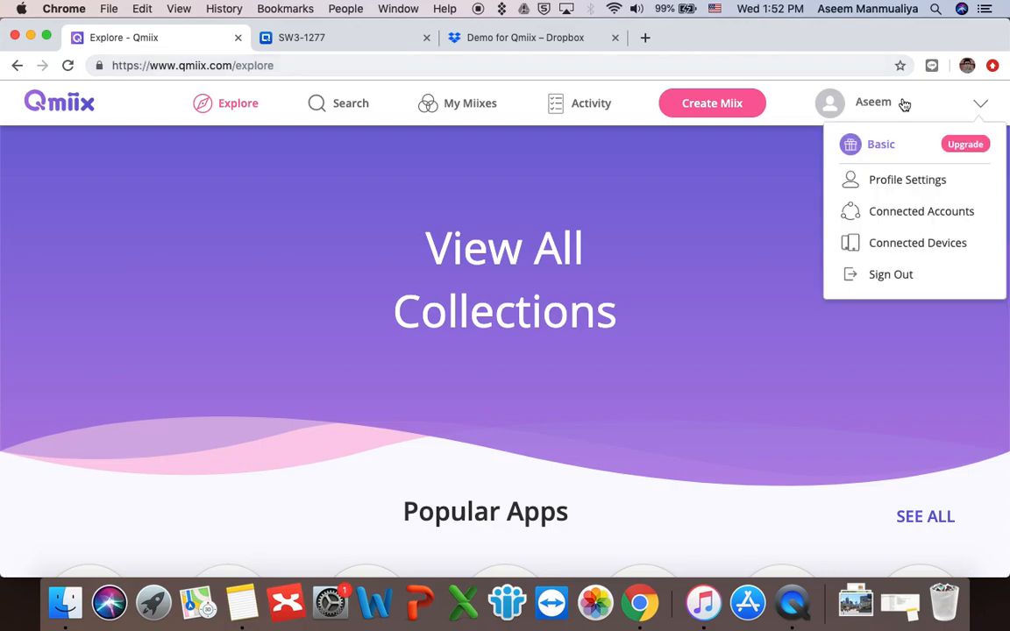
{"action": "left_click", "coordinate": [883, 249]}
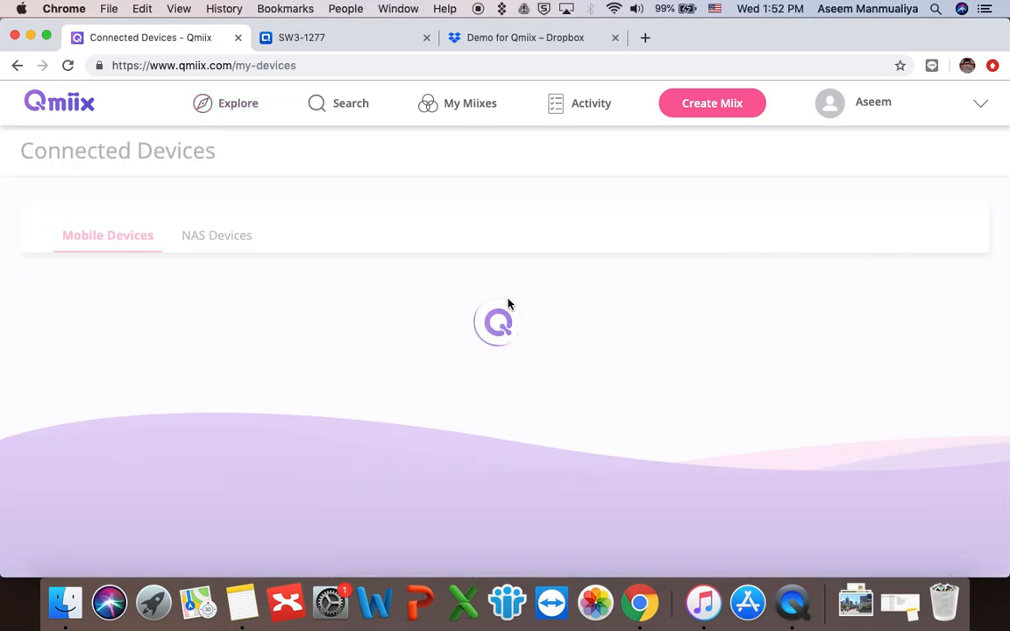
{"action": "left_click", "coordinate": [234, 239]}
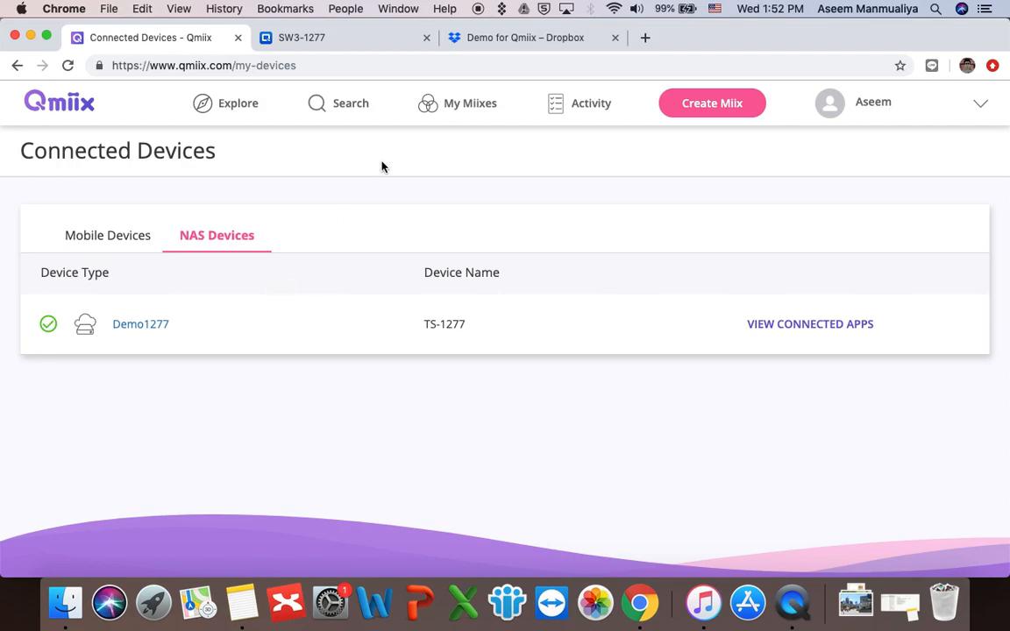
{"action": "left_click", "coordinate": [55, 101]}
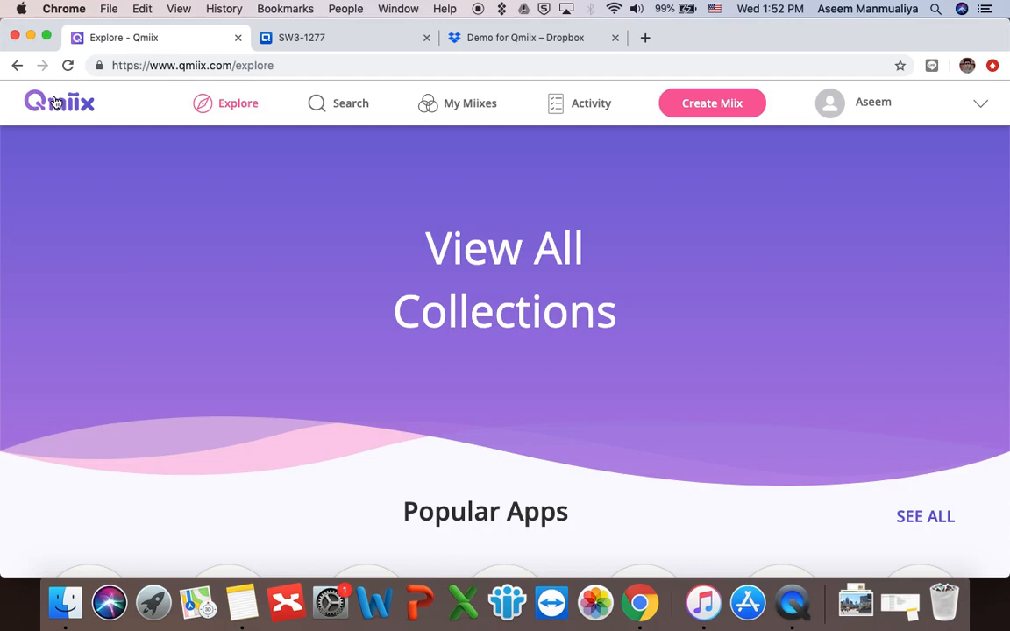
Step: Scroll the Explore page to review Popular Apps such as FileStation and Dropbox
{"action": "scroll", "coordinate": [237, 295], "scroll_direction": "down", "scroll_amount": 10}
{"action": "scroll", "coordinate": [236, 295], "scroll_direction": "up", "scroll_amount": 5}
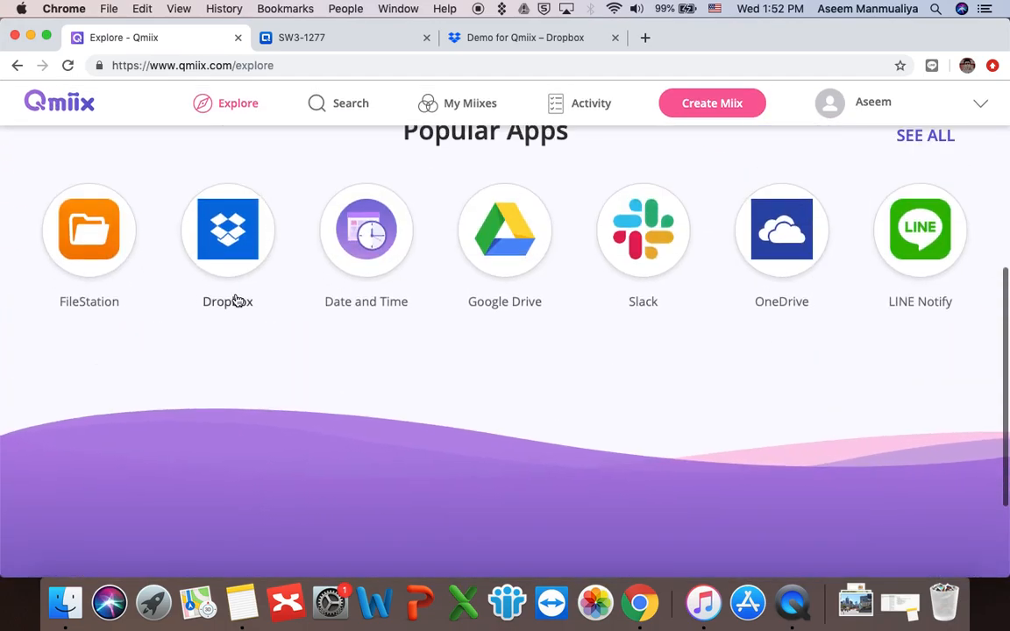
{"action": "scroll", "coordinate": [235, 301], "scroll_direction": "up", "scroll_amount": 2}
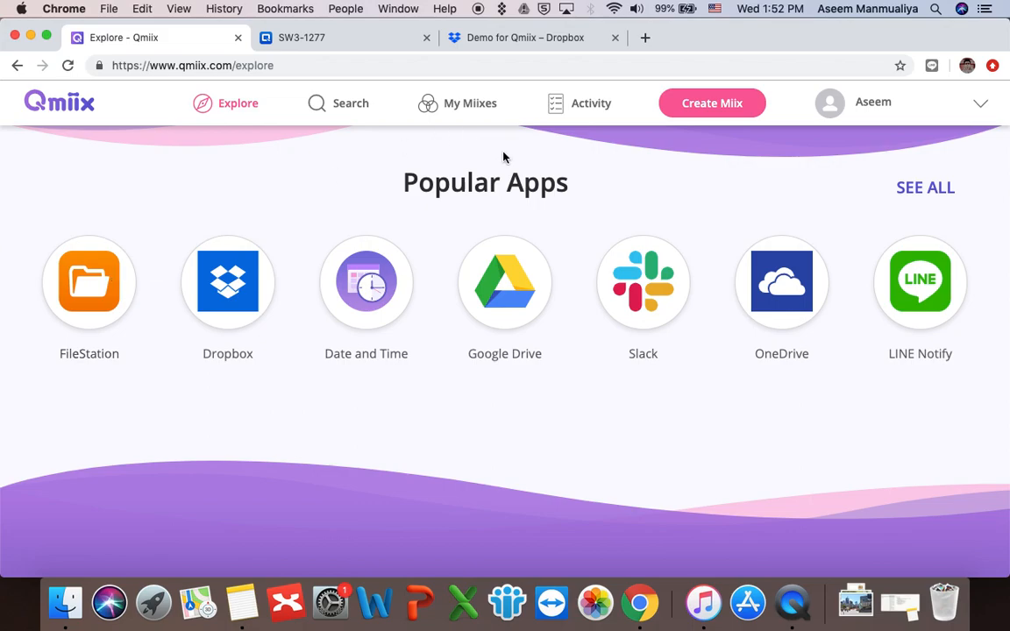
{"action": "scroll", "coordinate": [503, 167], "scroll_direction": "up", "scroll_amount": 5}
Step: Create a new miix using FileStation on the TS-1277 NAS as the trigger app
{"action": "left_click", "coordinate": [708, 102]}
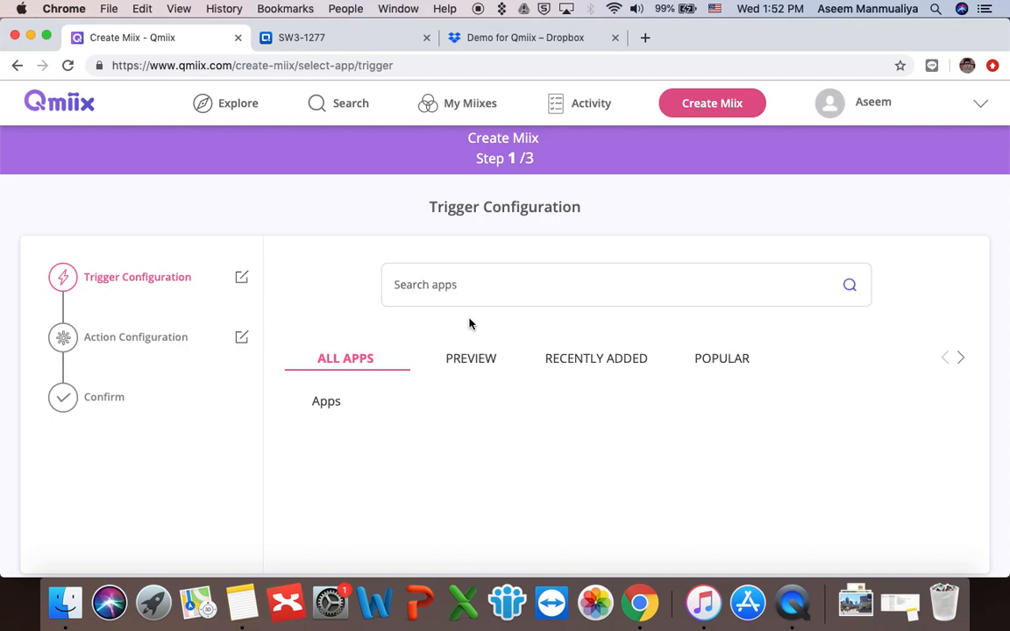
{"action": "left_click", "coordinate": [467, 359]}
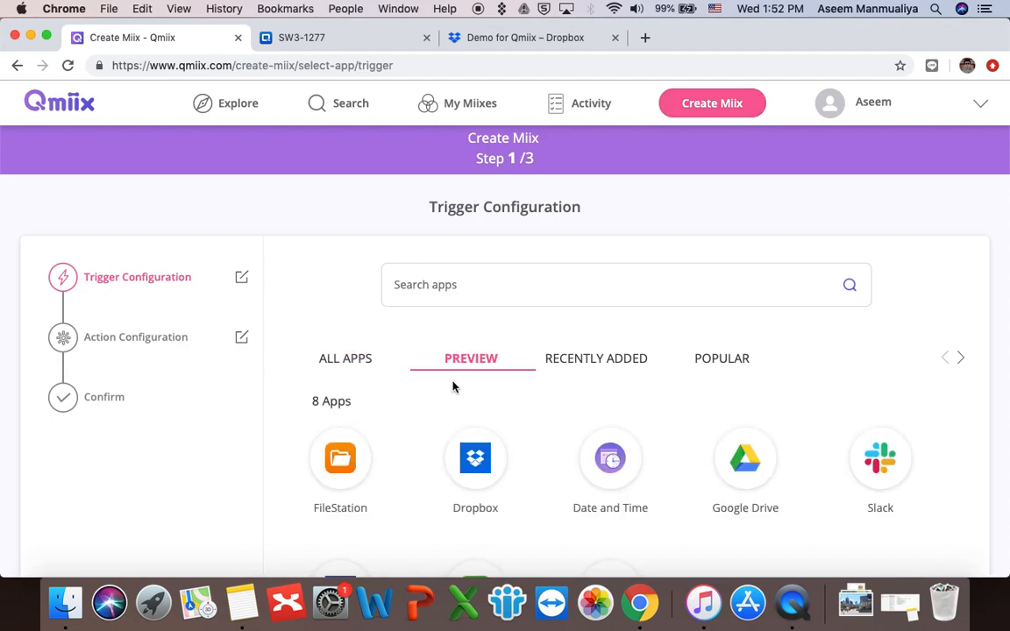
{"action": "scroll", "coordinate": [453, 386], "scroll_direction": "down", "scroll_amount": 3}
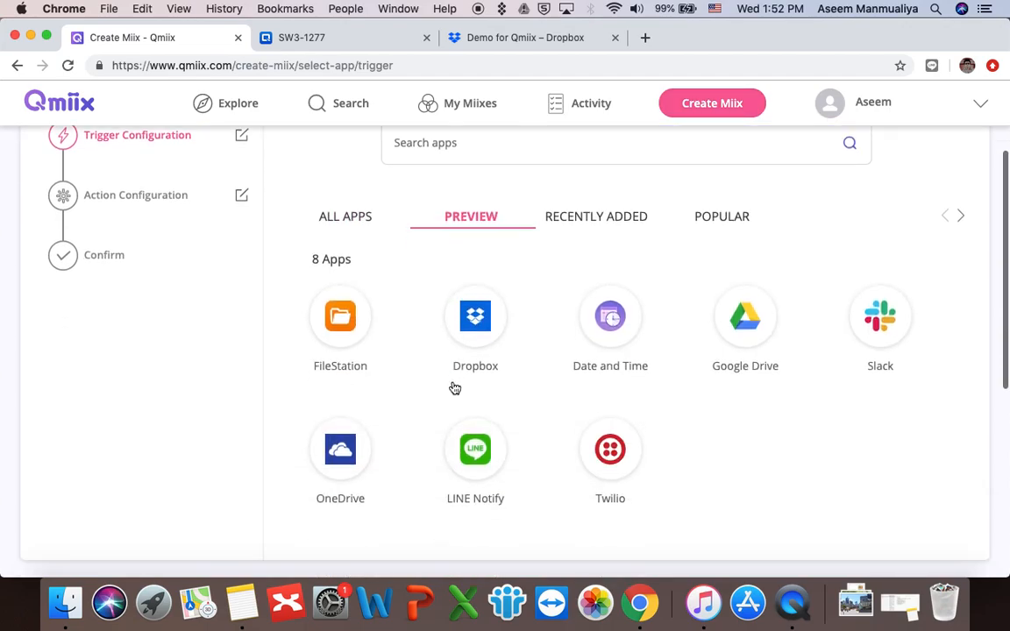
{"action": "left_click", "coordinate": [353, 325]}
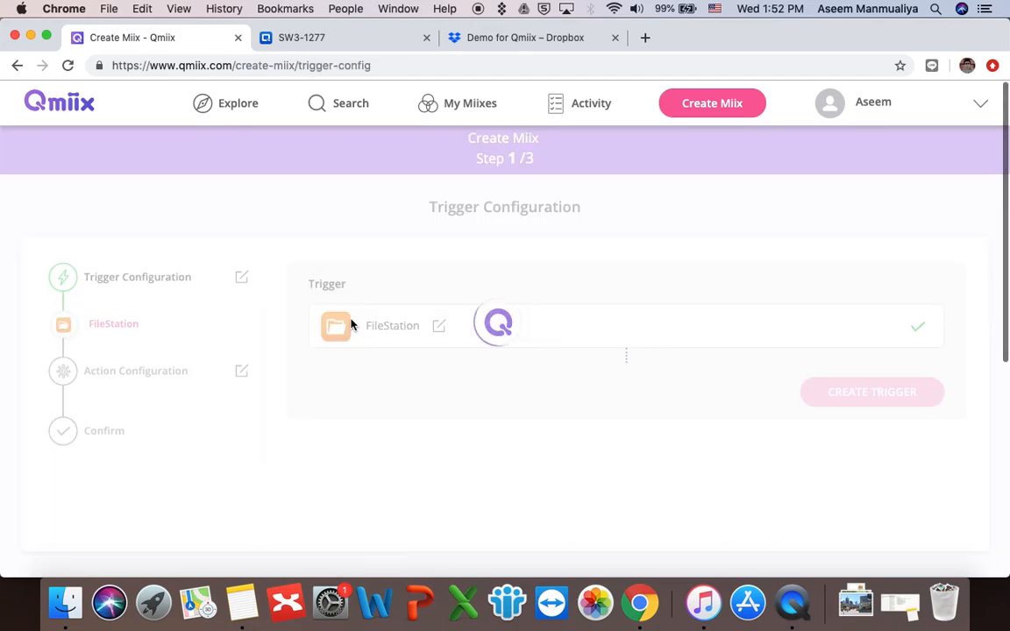
{"action": "scroll", "coordinate": [638, 390], "scroll_direction": "down", "scroll_amount": 3}
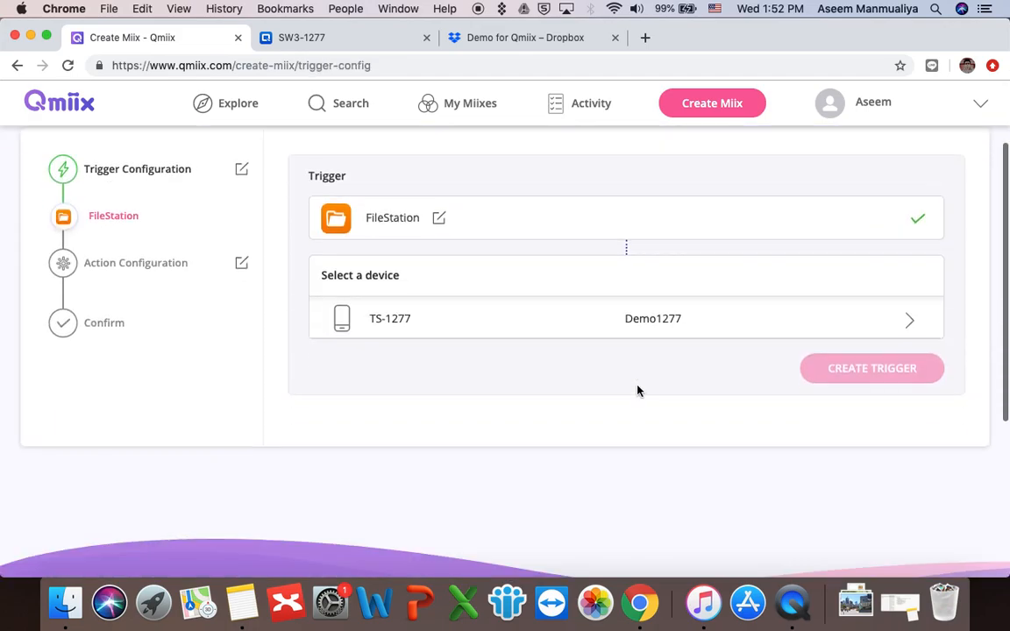
{"action": "left_click", "coordinate": [405, 320]}
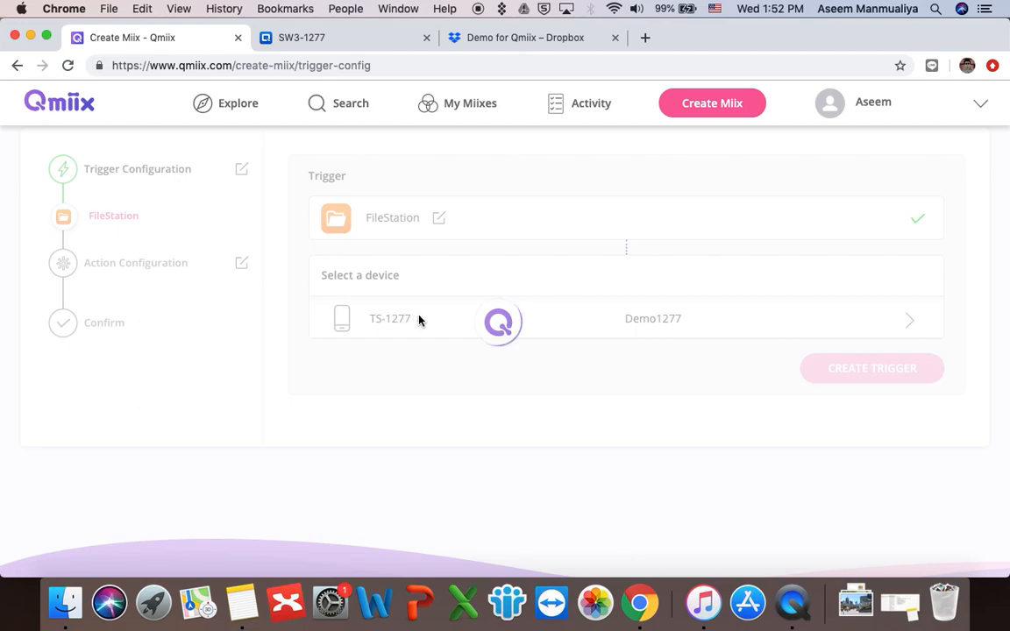
{"action": "scroll", "coordinate": [558, 375], "scroll_direction": "down", "scroll_amount": 4}
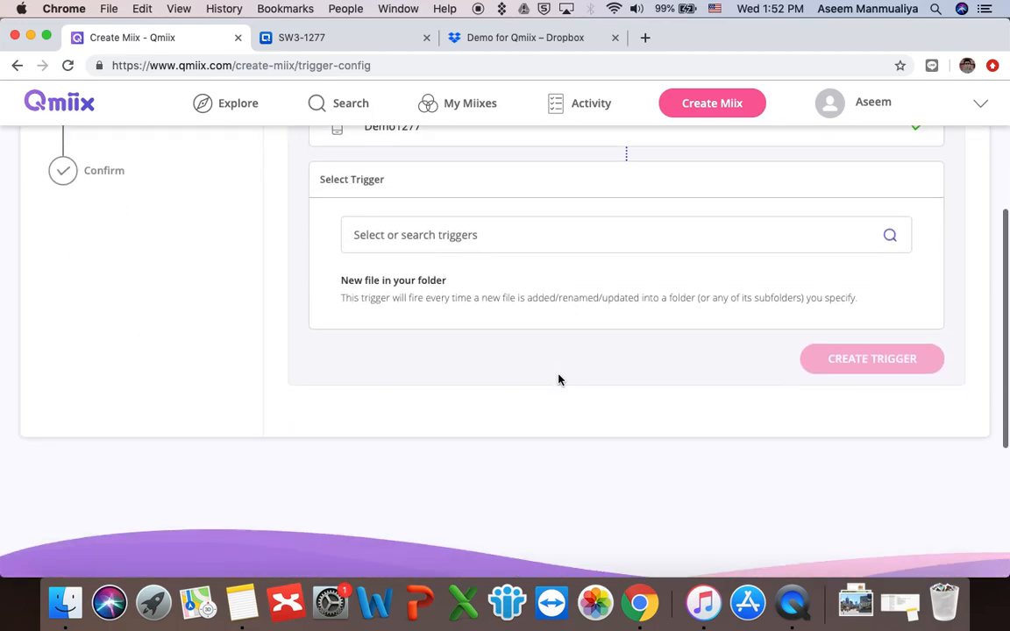
Step: Create a 'New file in your folder' trigger watching folder Demo For Qmiix for All files
{"action": "left_click", "coordinate": [462, 289]}
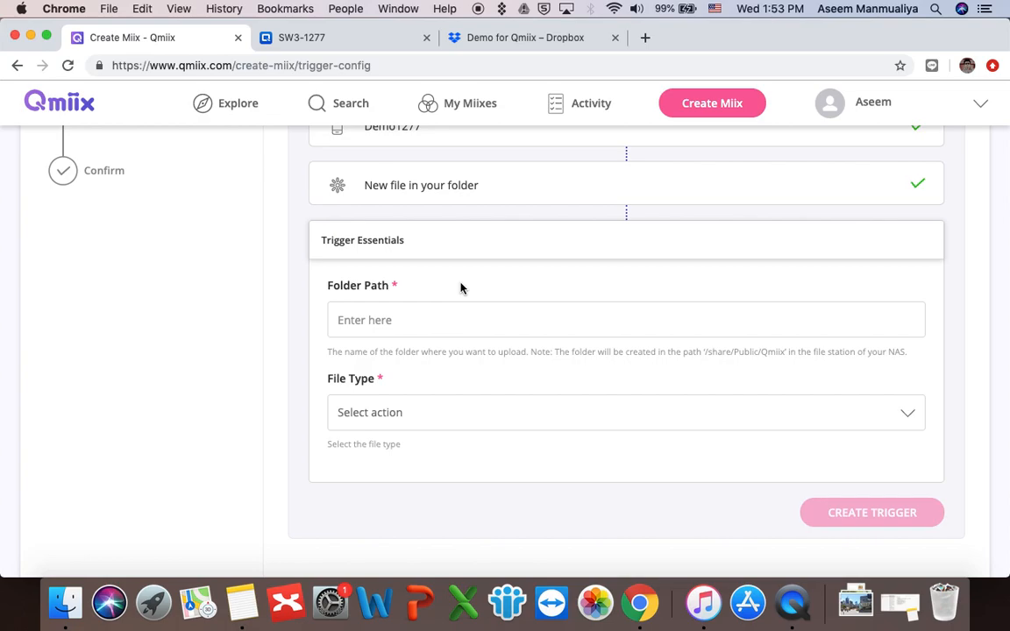
{"action": "scroll", "coordinate": [465, 349], "scroll_direction": "down", "scroll_amount": 3}
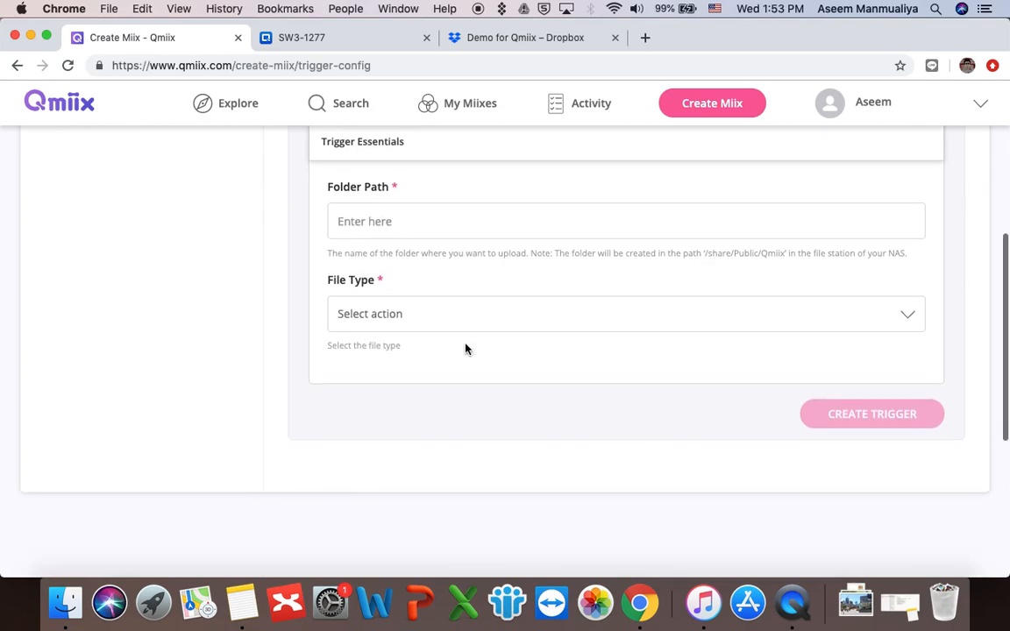
{"action": "left_click", "coordinate": [408, 217]}
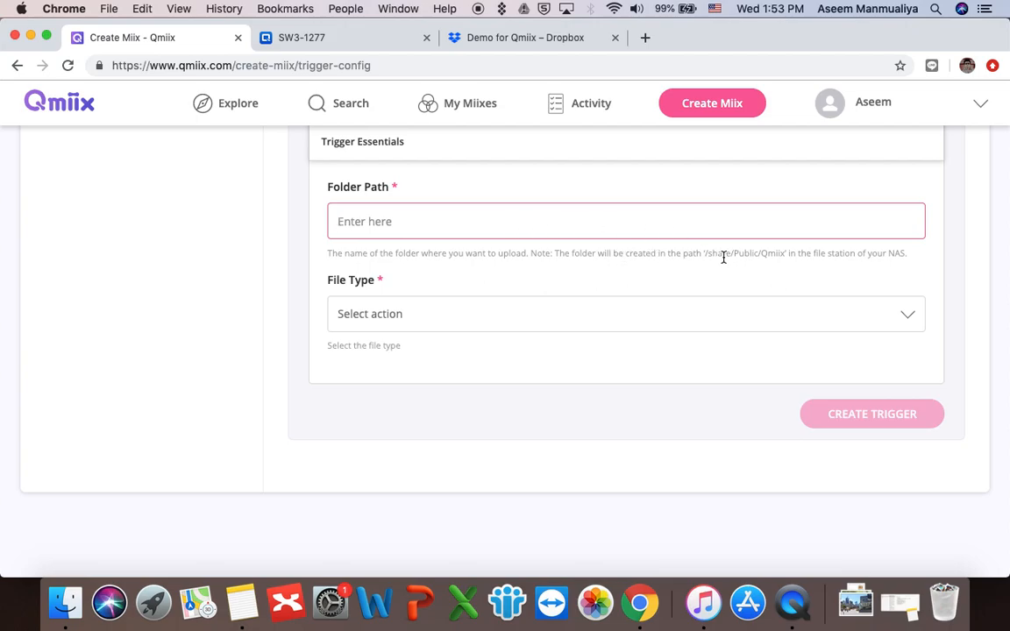
{"action": "double_click", "coordinate": [772, 255]}
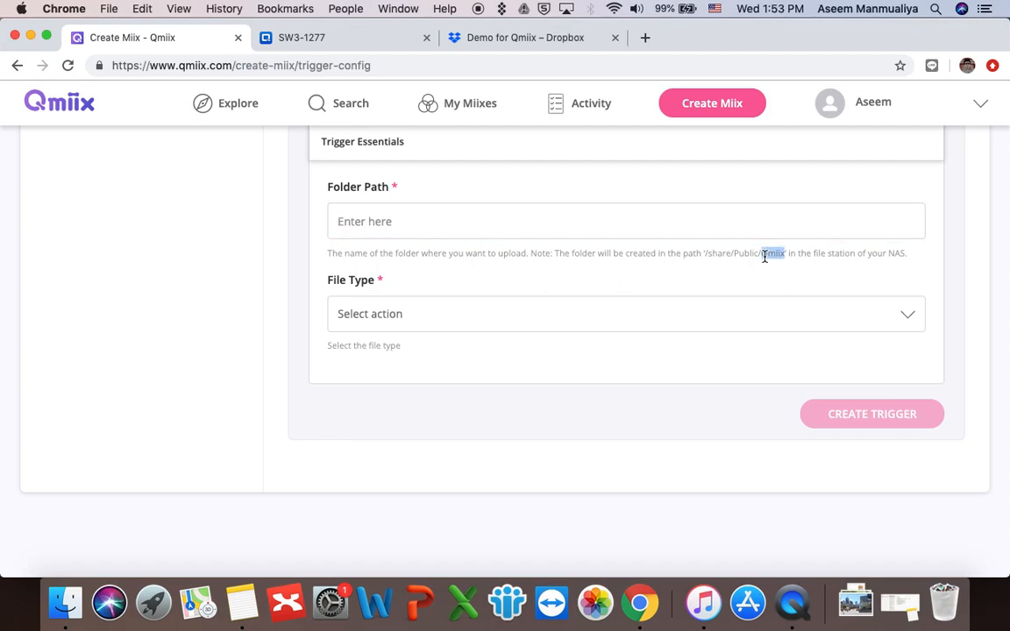
{"action": "left_click_drag", "start_coordinate": [705, 253], "coordinate": [786, 254]}
{"action": "left_click", "coordinate": [469, 222]}
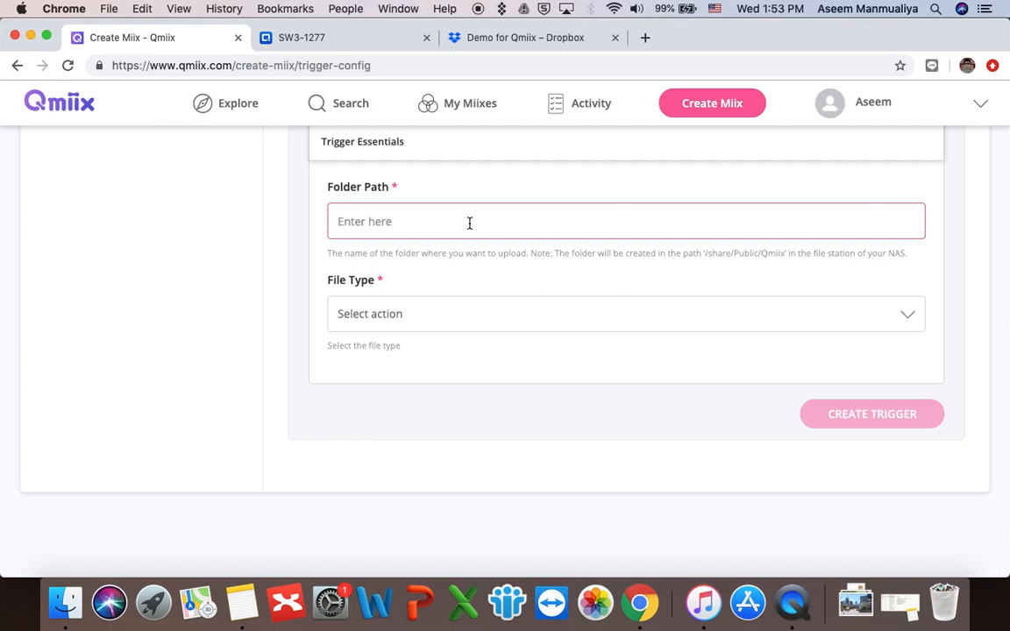
{"action": "type", "text": "Demo For Qmiix"}
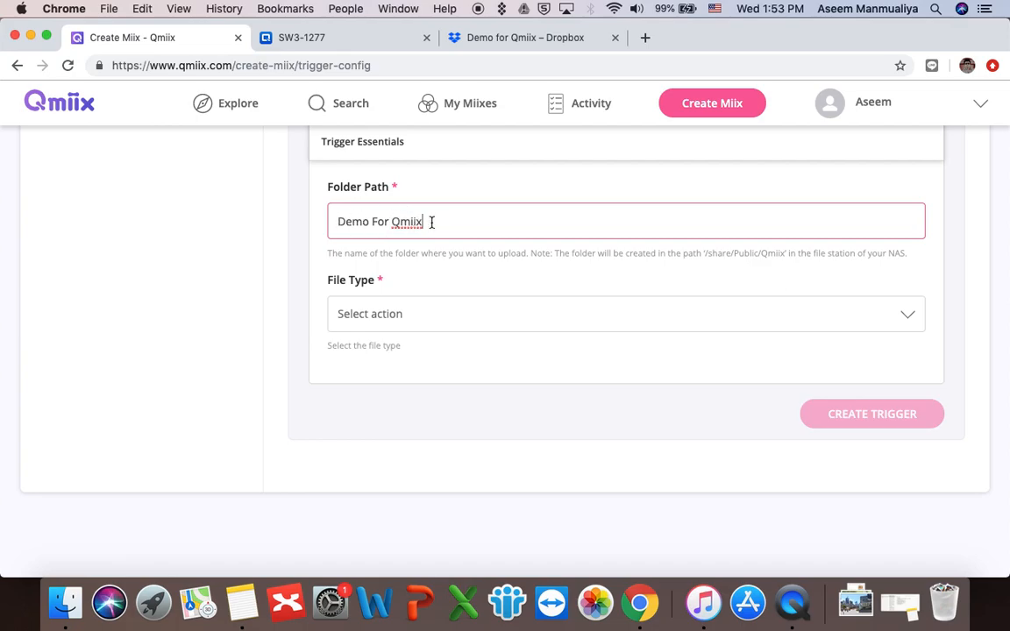
{"action": "left_click", "coordinate": [474, 316]}
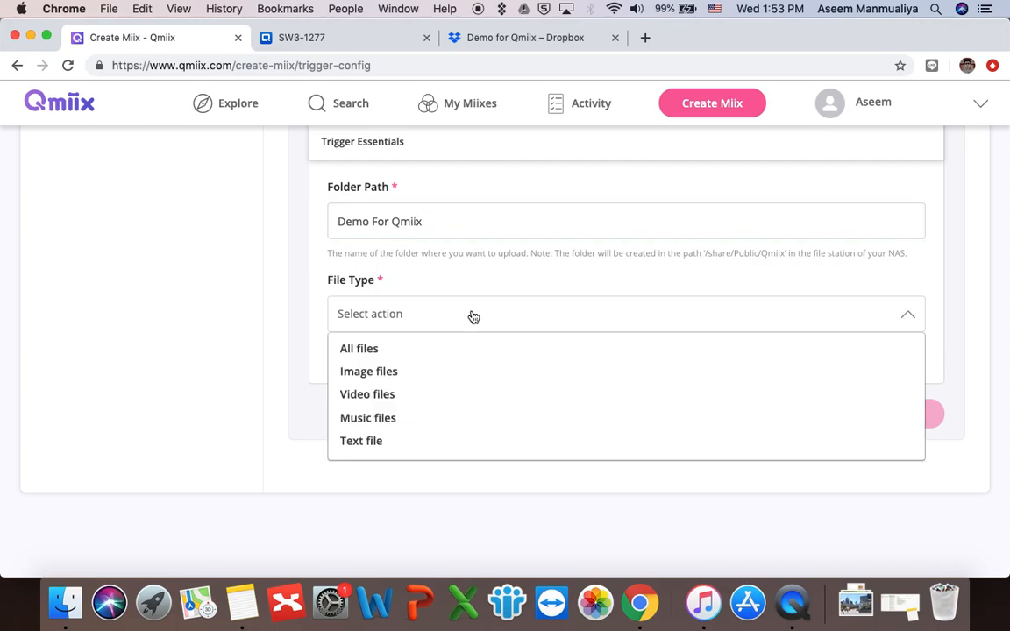
{"action": "left_click", "coordinate": [372, 349]}
{"action": "left_click", "coordinate": [867, 419]}
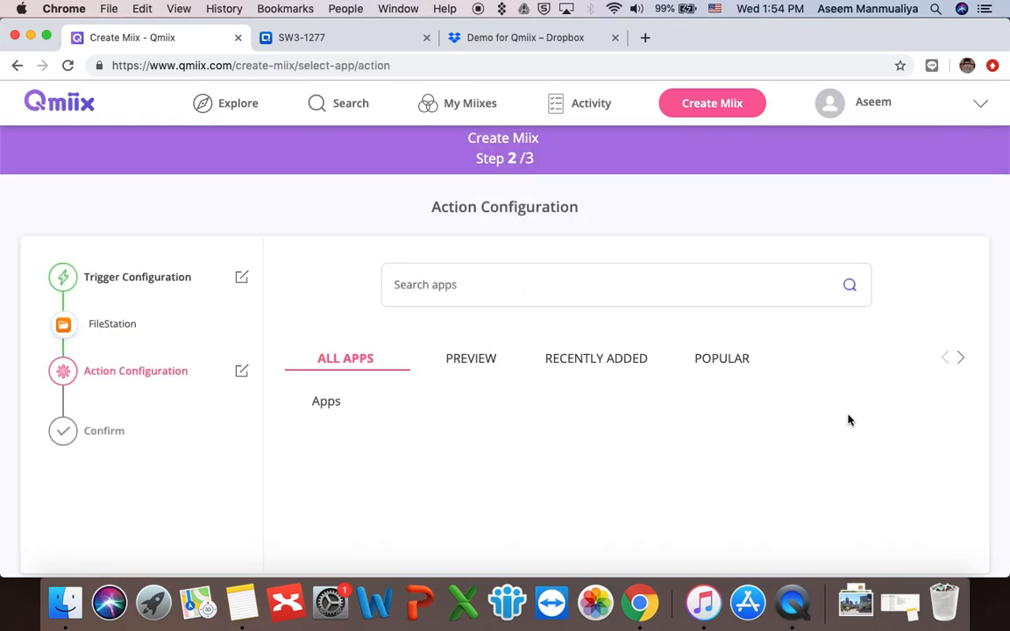
Step: Pick Dropbox as the action app with the connected account and the Upload File from URL action
{"action": "left_click", "coordinate": [469, 361]}
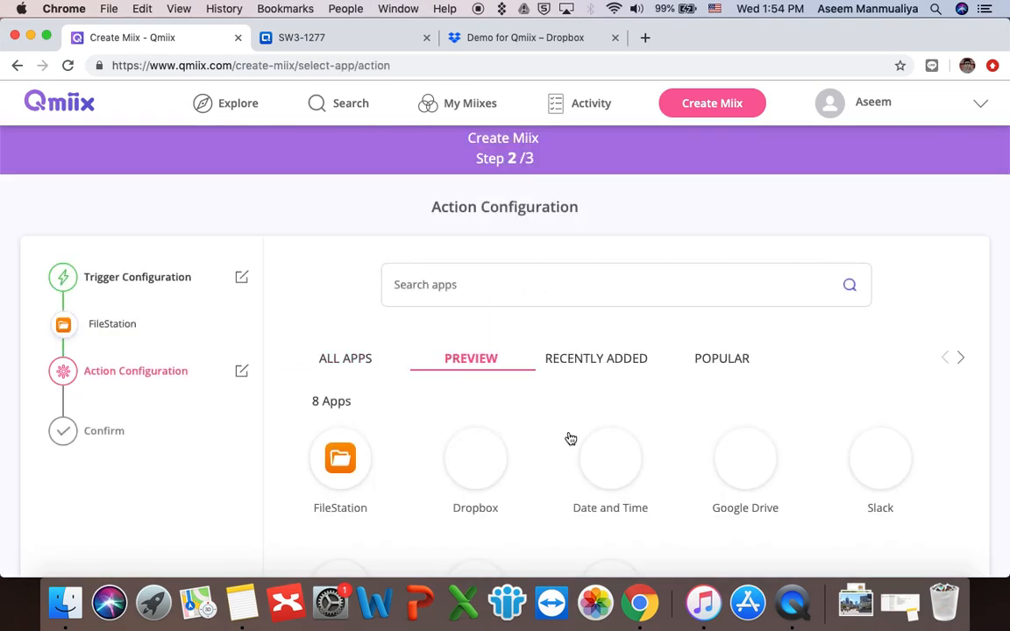
{"action": "scroll", "coordinate": [569, 438], "scroll_direction": "down", "scroll_amount": 3}
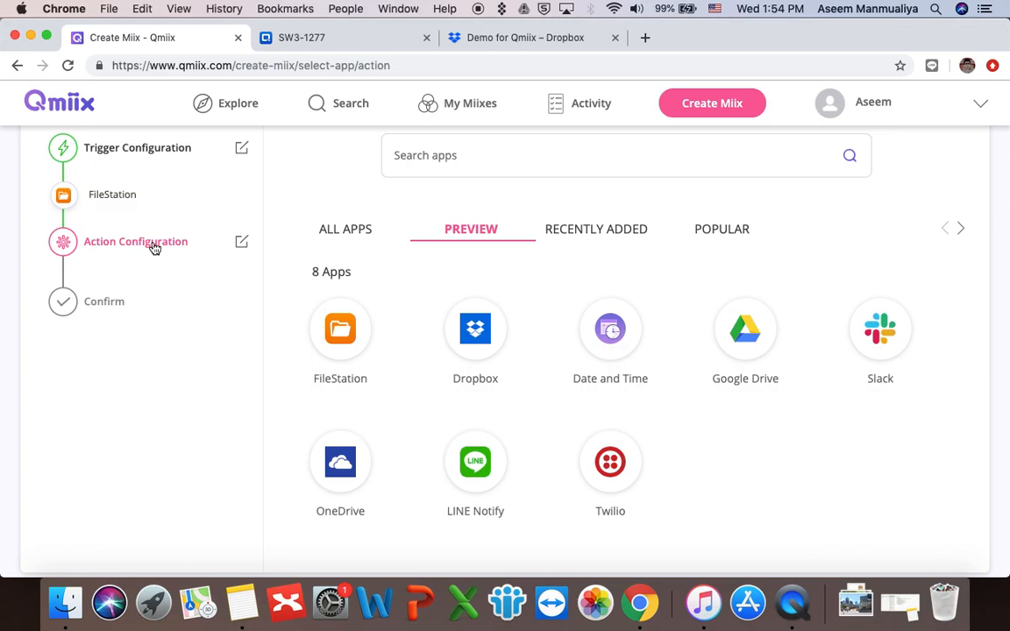
{"action": "left_click", "coordinate": [484, 335]}
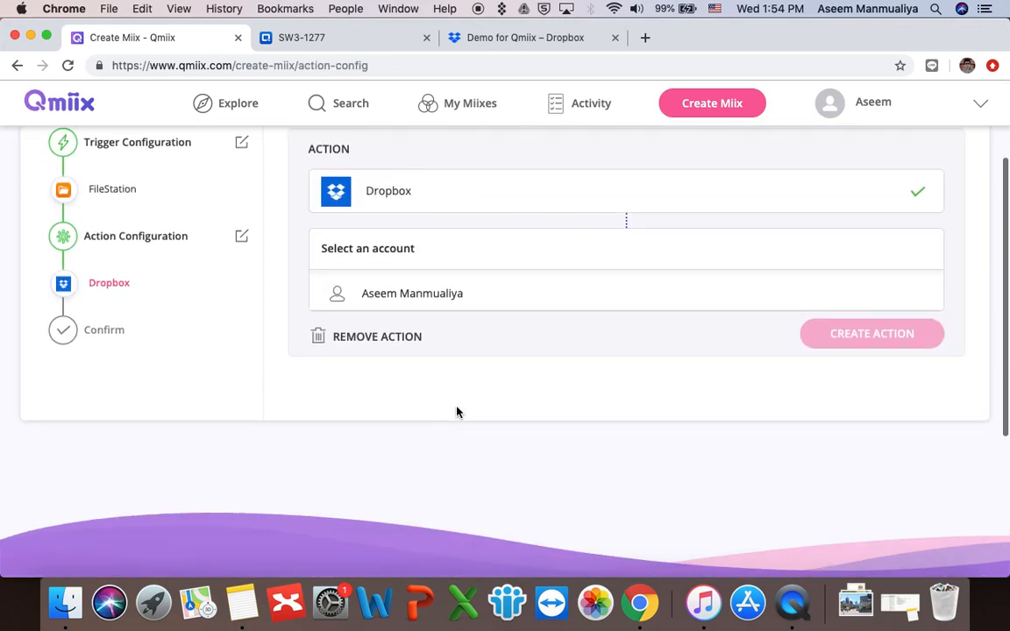
{"action": "left_click", "coordinate": [450, 299]}
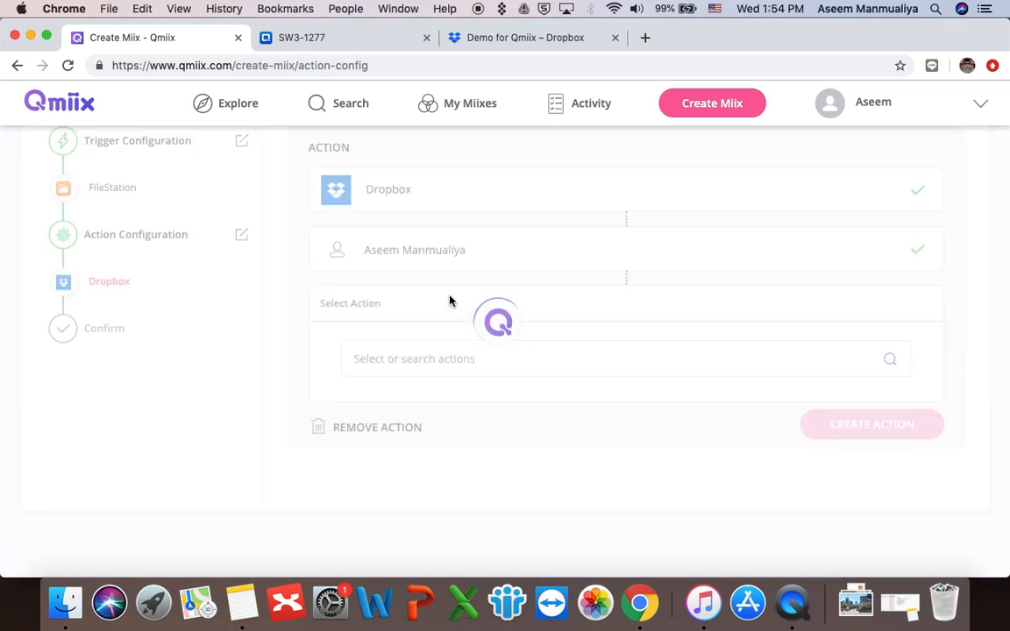
{"action": "scroll", "coordinate": [589, 309], "scroll_direction": "down", "scroll_amount": 3}
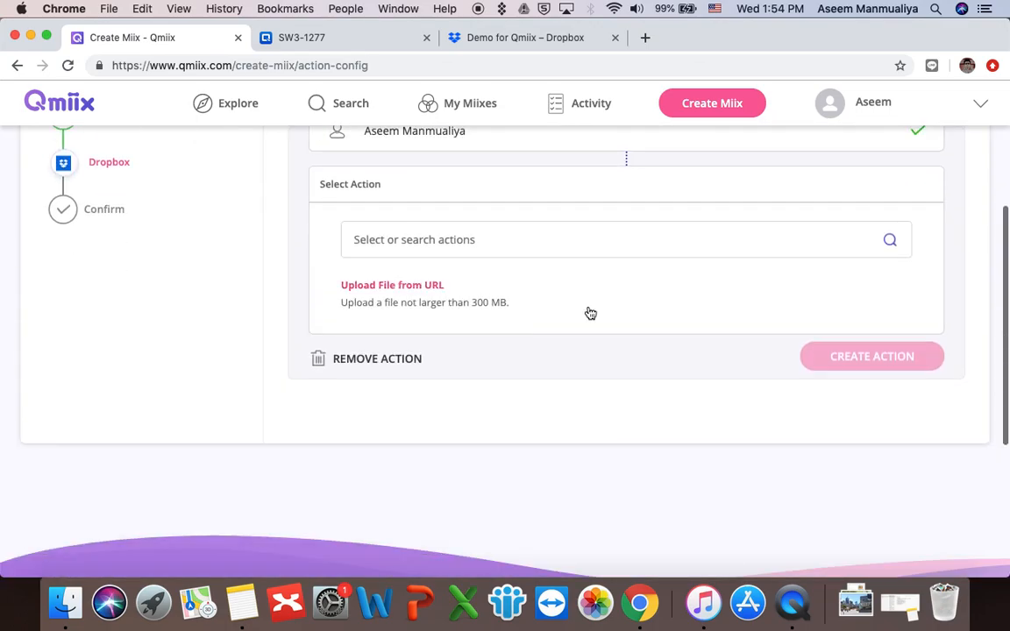
{"action": "left_click", "coordinate": [445, 286]}
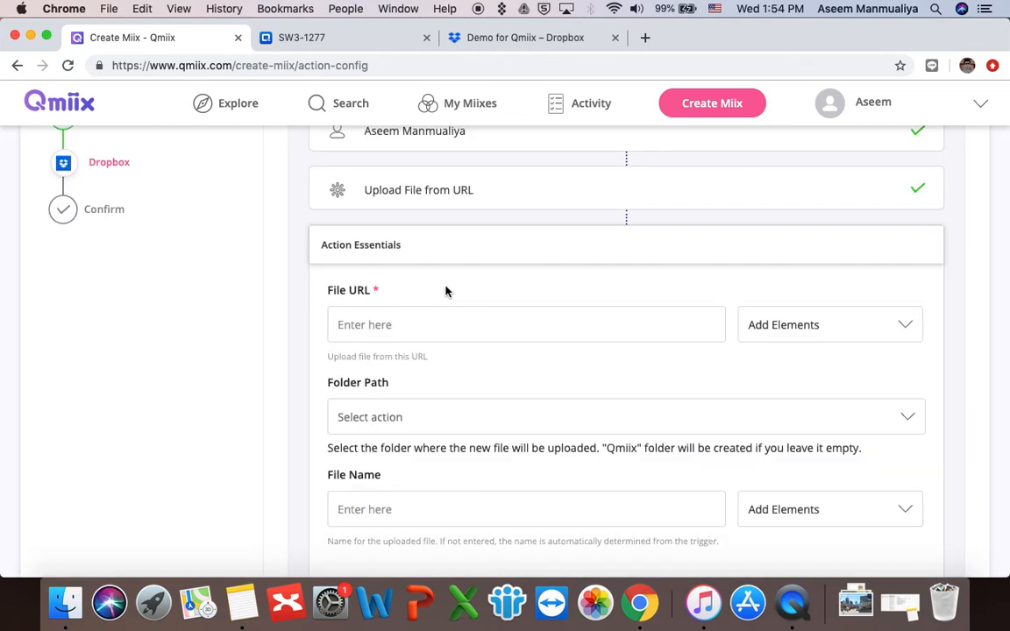
Step: Fill the Dropbox File URL field with the trigger's {{FileURL}} element
{"action": "scroll", "coordinate": [520, 286], "scroll_direction": "down", "scroll_amount": 2}
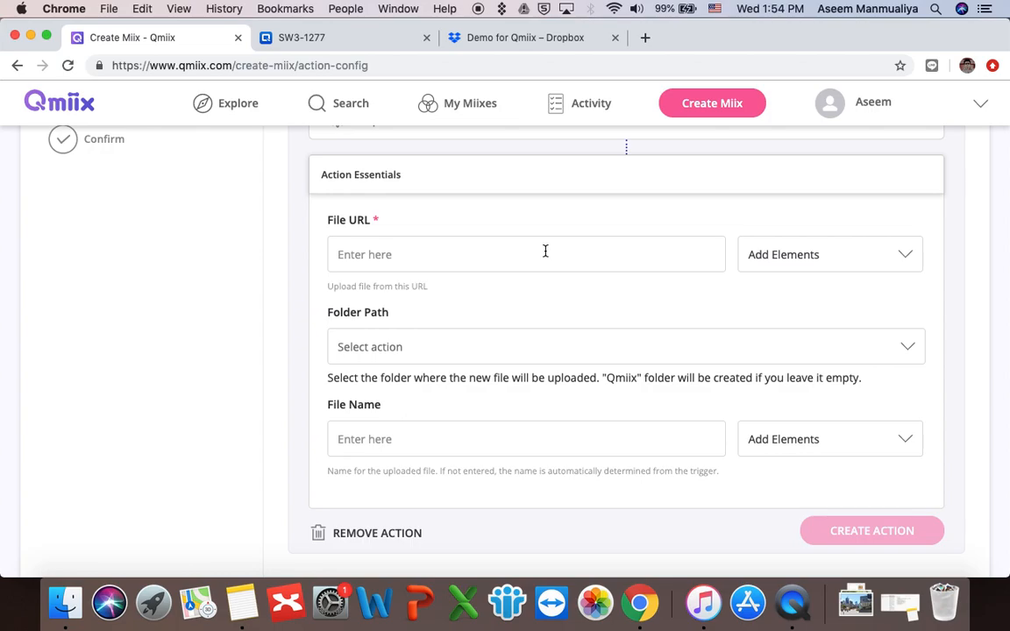
{"action": "left_click", "coordinate": [438, 259]}
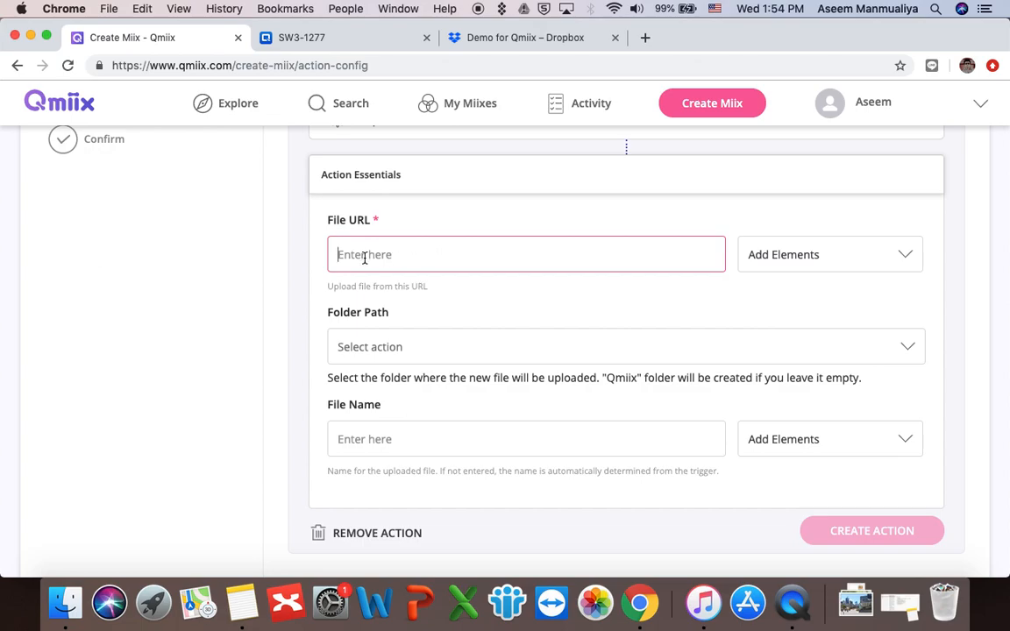
{"action": "left_click", "coordinate": [841, 266]}
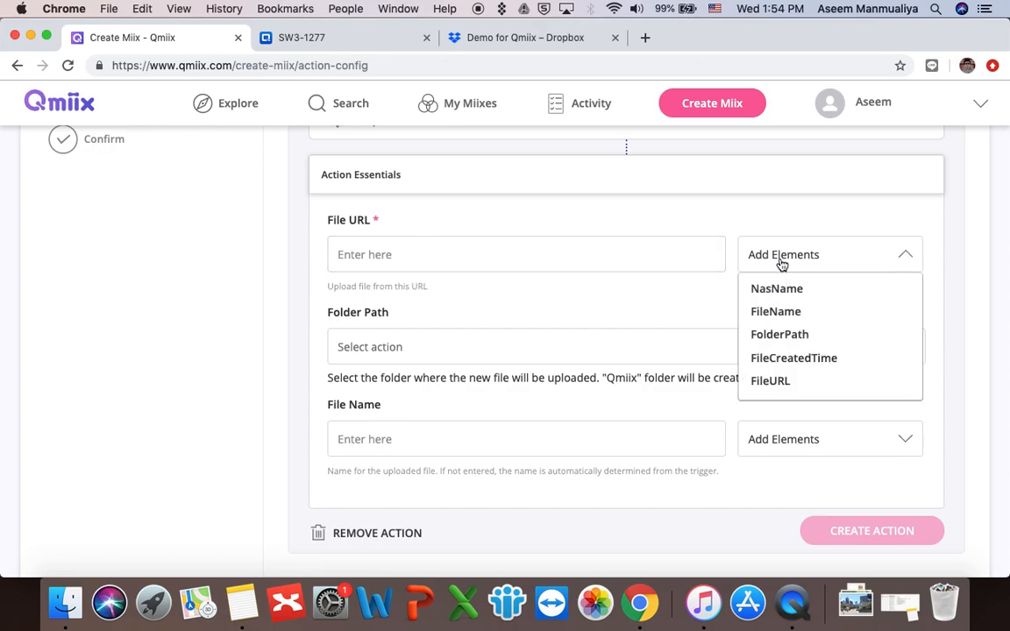
{"action": "left_click", "coordinate": [778, 382]}
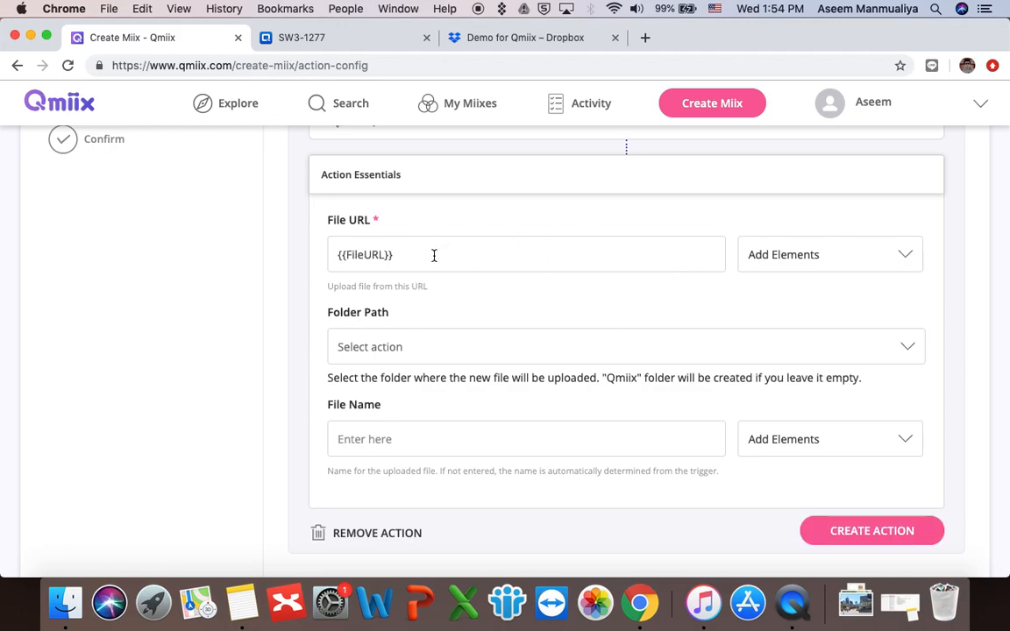
{"action": "scroll", "coordinate": [579, 346], "scroll_direction": "down", "scroll_amount": 2}
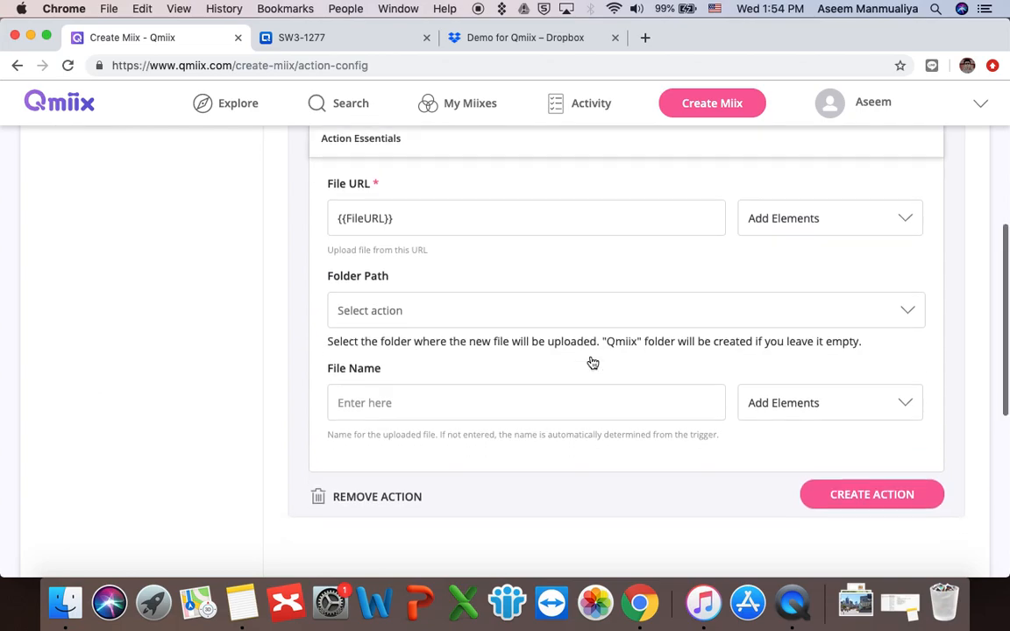
Step: Set the Folder Path to the Dropbox folder / > Demo for Qmiix
{"action": "left_click", "coordinate": [414, 285]}
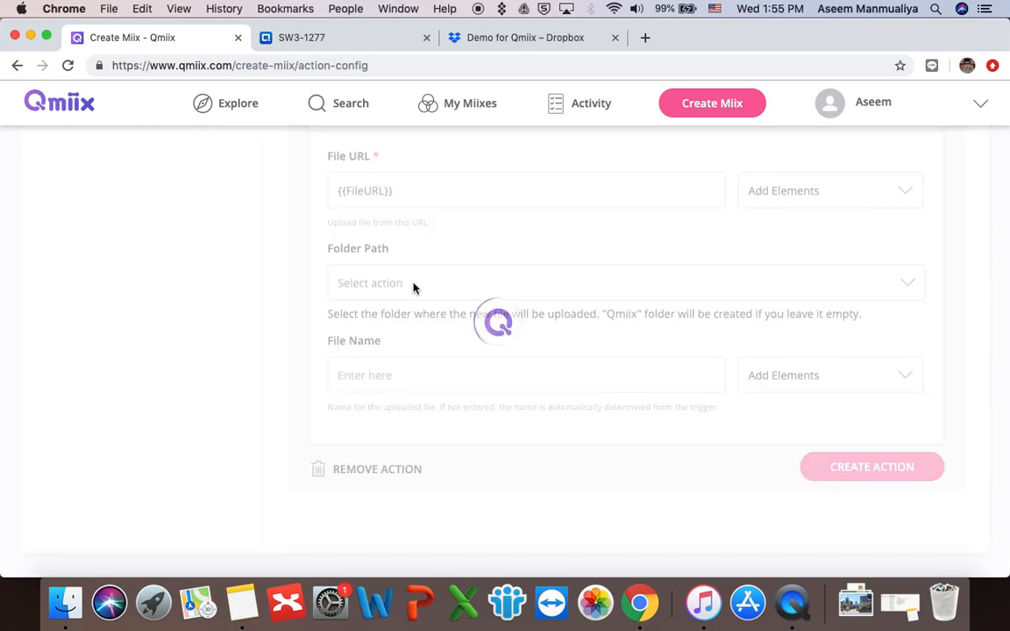
{"action": "left_click", "coordinate": [346, 322]}
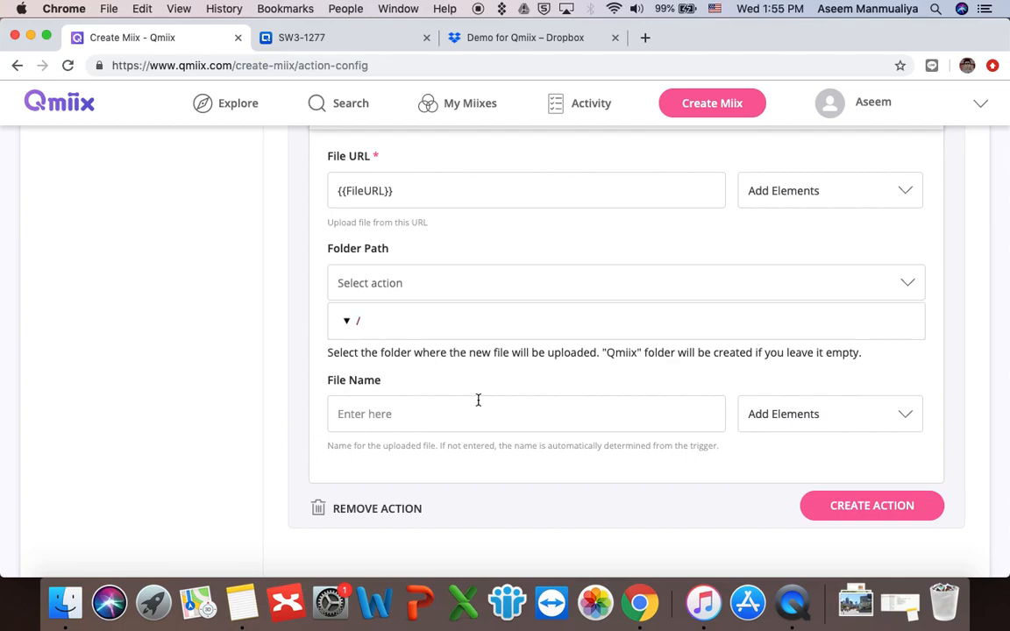
{"action": "scroll", "coordinate": [475, 429], "scroll_direction": "down", "scroll_amount": 5}
{"action": "scroll", "coordinate": [473, 449], "scroll_direction": "down", "scroll_amount": 5}
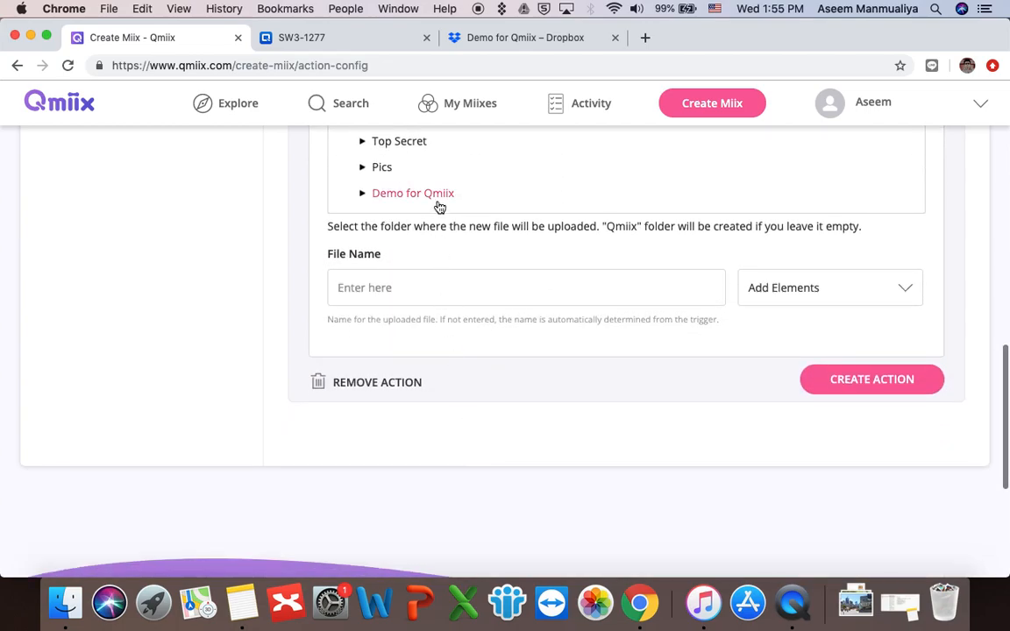
{"action": "scroll", "coordinate": [320, 229], "scroll_direction": "up", "scroll_amount": 15}
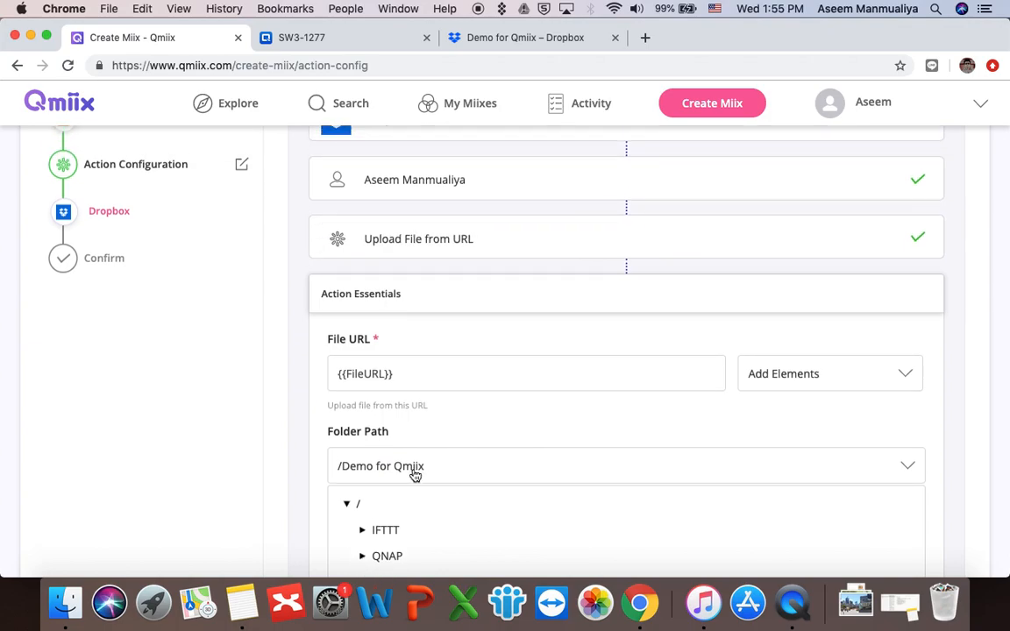
{"action": "scroll", "coordinate": [417, 475], "scroll_direction": "down", "scroll_amount": 12}
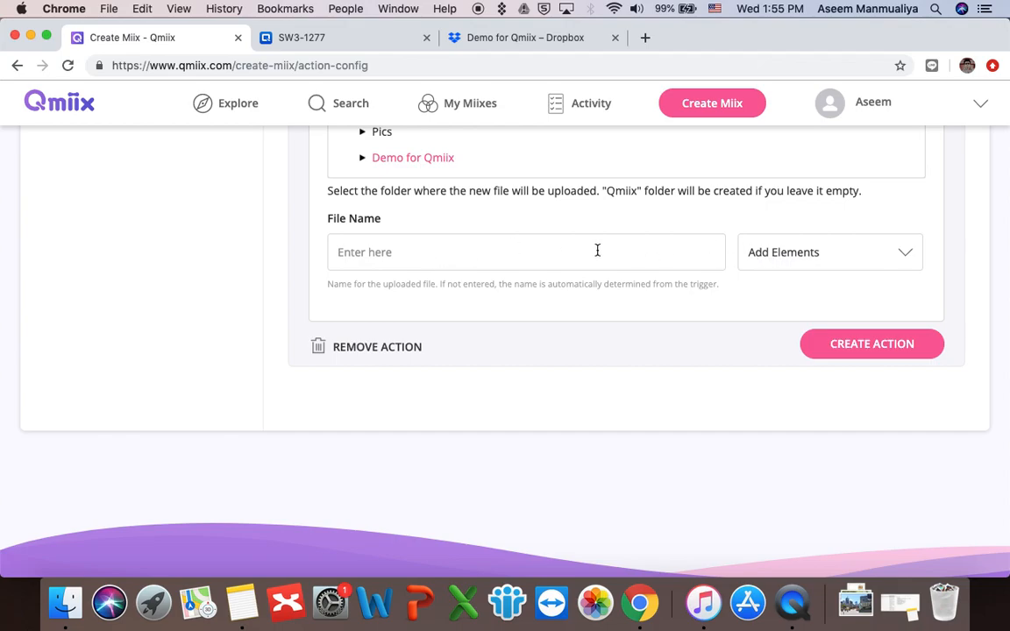
Step: Set File Name to the trigger's {{FileName}} element and create the action
{"action": "left_click", "coordinate": [796, 254]}
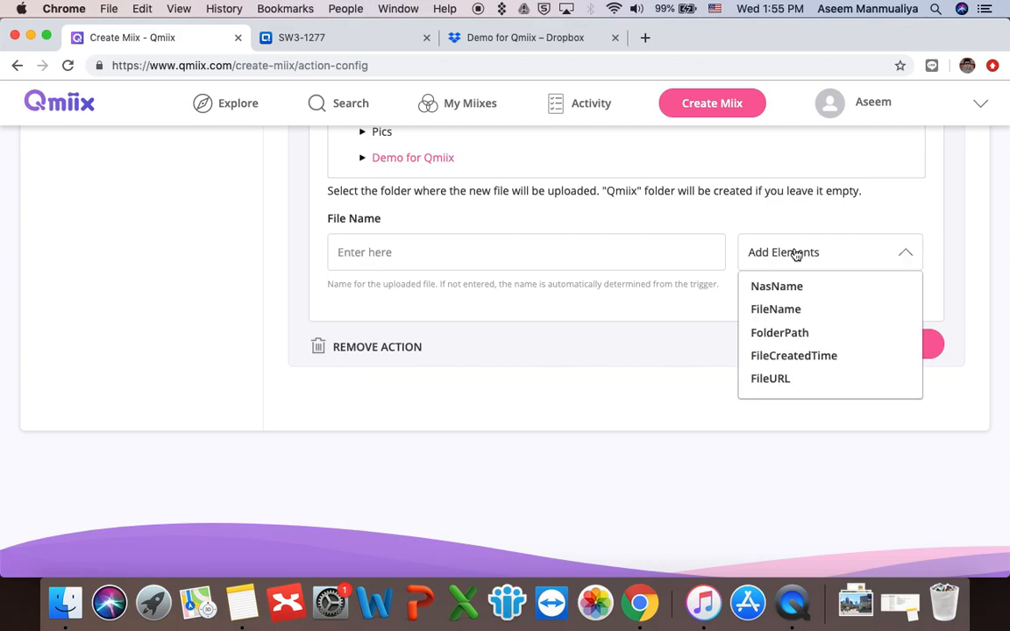
{"action": "left_click", "coordinate": [793, 315]}
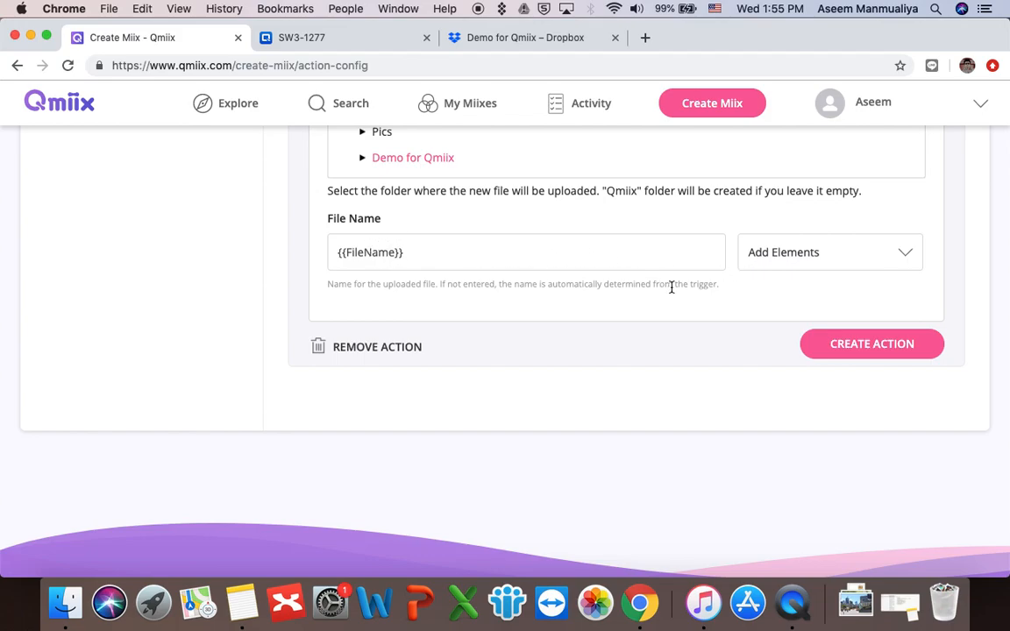
{"action": "left_click", "coordinate": [859, 344]}
{"action": "scroll", "coordinate": [734, 364], "scroll_direction": "up", "scroll_amount": 6}
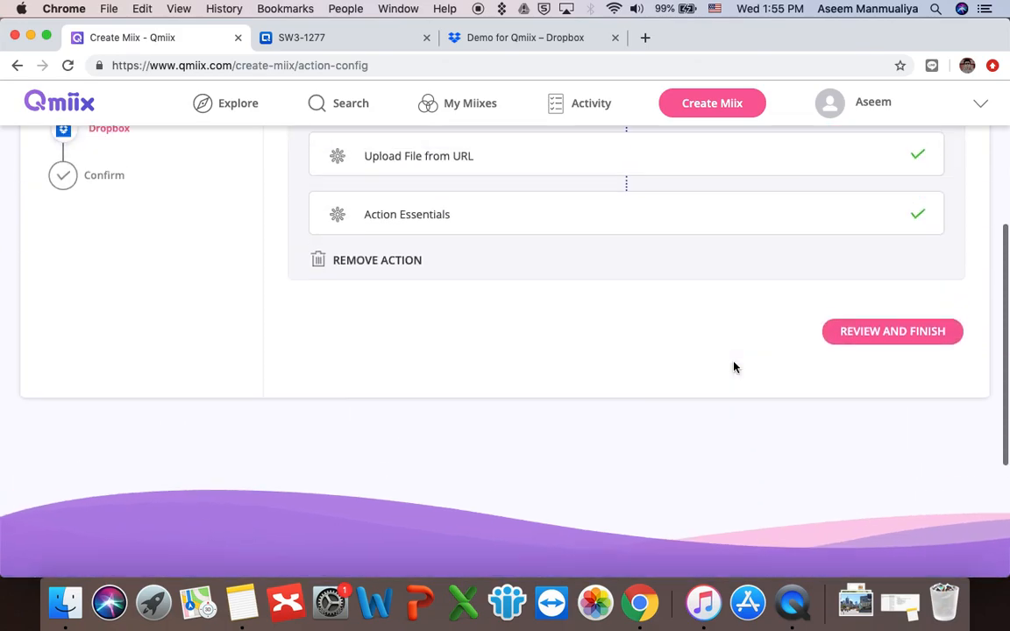
{"action": "scroll", "coordinate": [735, 364], "scroll_direction": "down", "scroll_amount": 1}
{"action": "scroll", "coordinate": [734, 365], "scroll_direction": "down", "scroll_amount": 3}
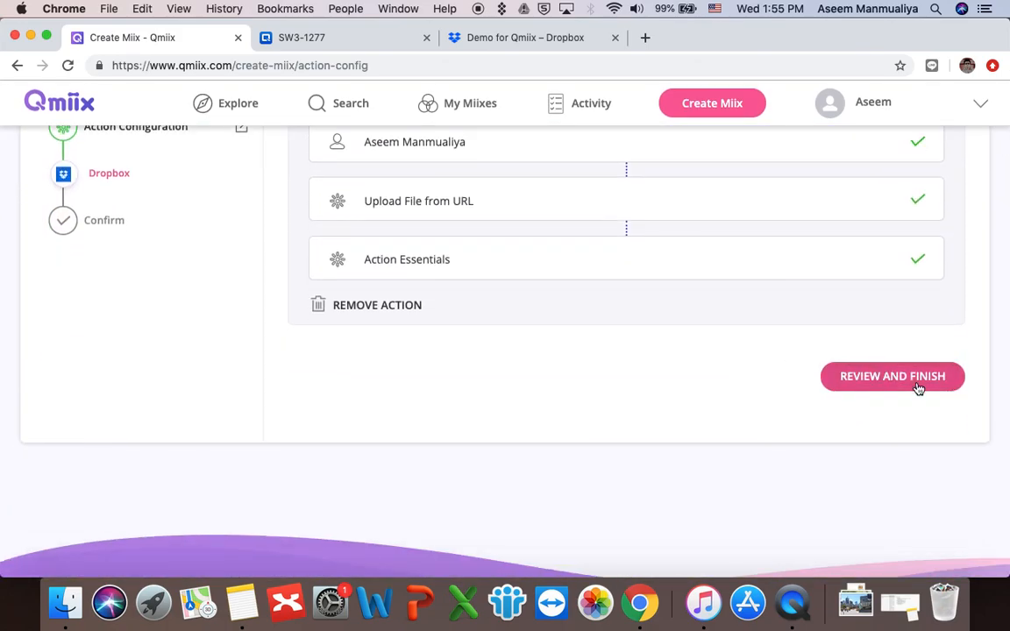
Step: Check the FileStation trigger and Dropbox action on the Confirm page, then finish
{"action": "left_click", "coordinate": [917, 386]}
{"action": "scroll", "coordinate": [756, 408], "scroll_direction": "down", "scroll_amount": 1}
{"action": "scroll", "coordinate": [756, 409], "scroll_direction": "down", "scroll_amount": 4}
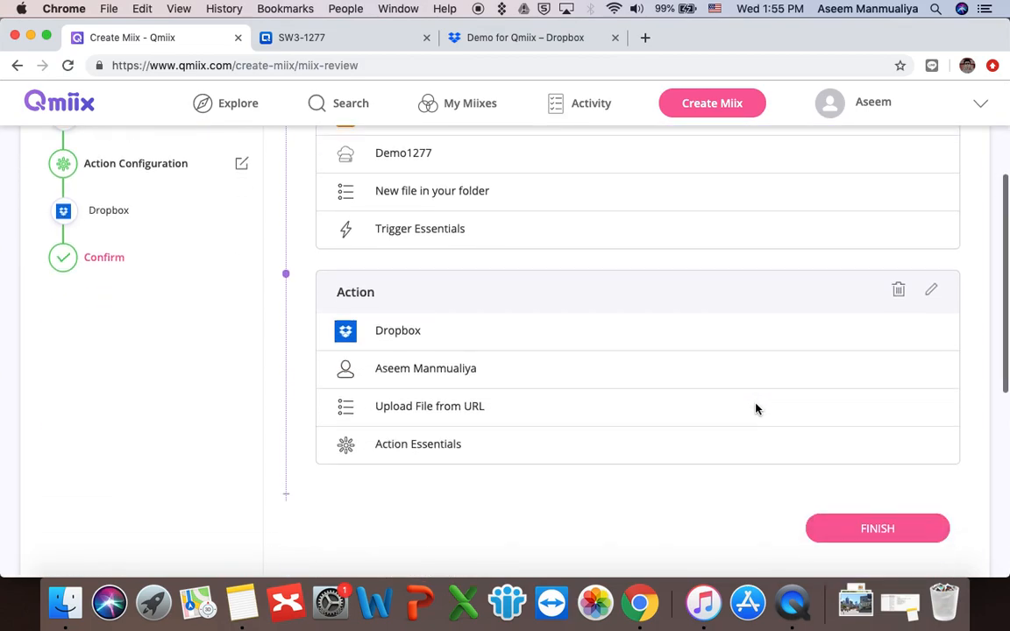
{"action": "scroll", "coordinate": [755, 409], "scroll_direction": "up", "scroll_amount": 2}
{"action": "scroll", "coordinate": [756, 409], "scroll_direction": "up", "scroll_amount": 1}
{"action": "scroll", "coordinate": [755, 409], "scroll_direction": "up", "scroll_amount": 2}
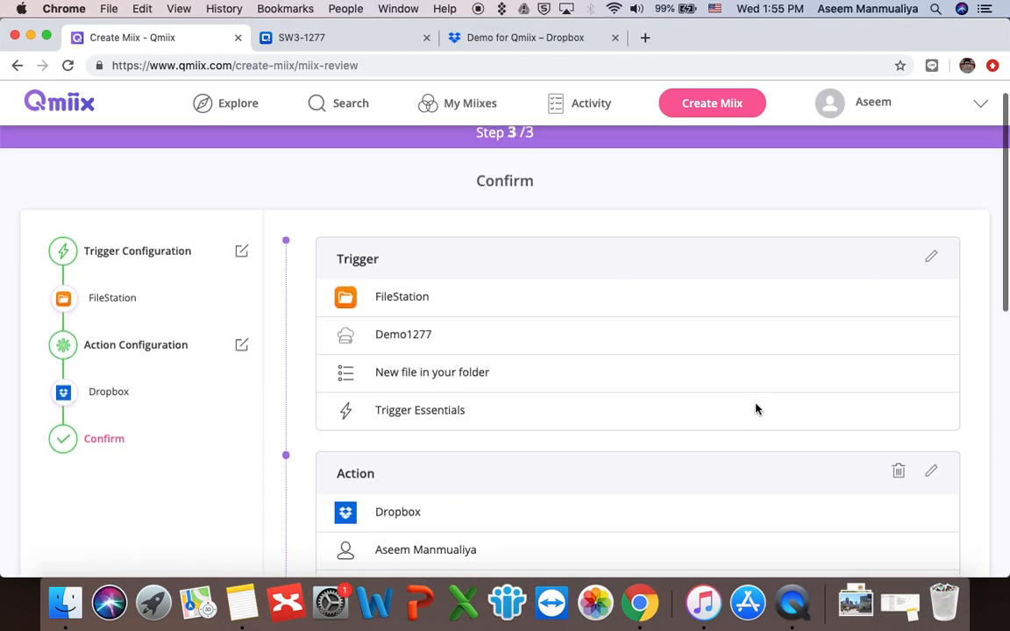
{"action": "scroll", "coordinate": [511, 273], "scroll_direction": "down", "scroll_amount": 5}
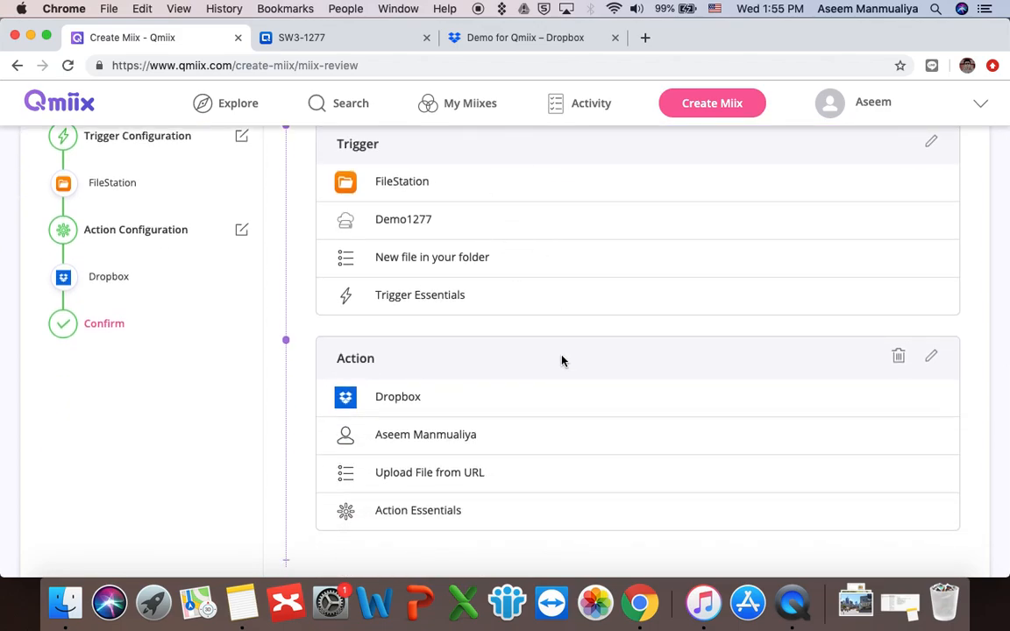
{"action": "scroll", "coordinate": [561, 358], "scroll_direction": "up", "scroll_amount": 2}
{"action": "scroll", "coordinate": [561, 359], "scroll_direction": "down", "scroll_amount": 8}
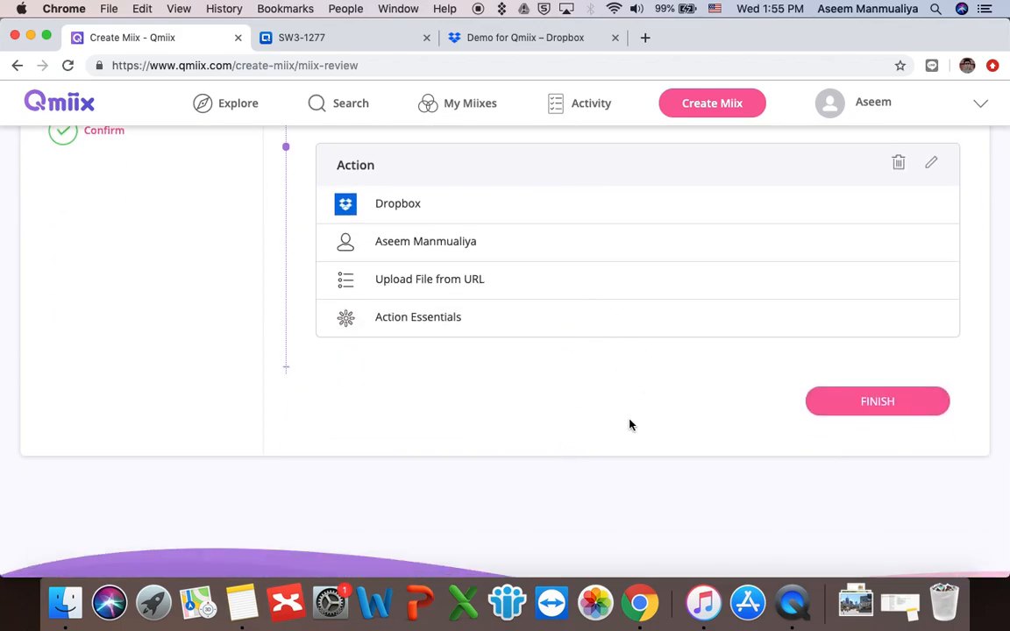
{"action": "left_click", "coordinate": [892, 404]}
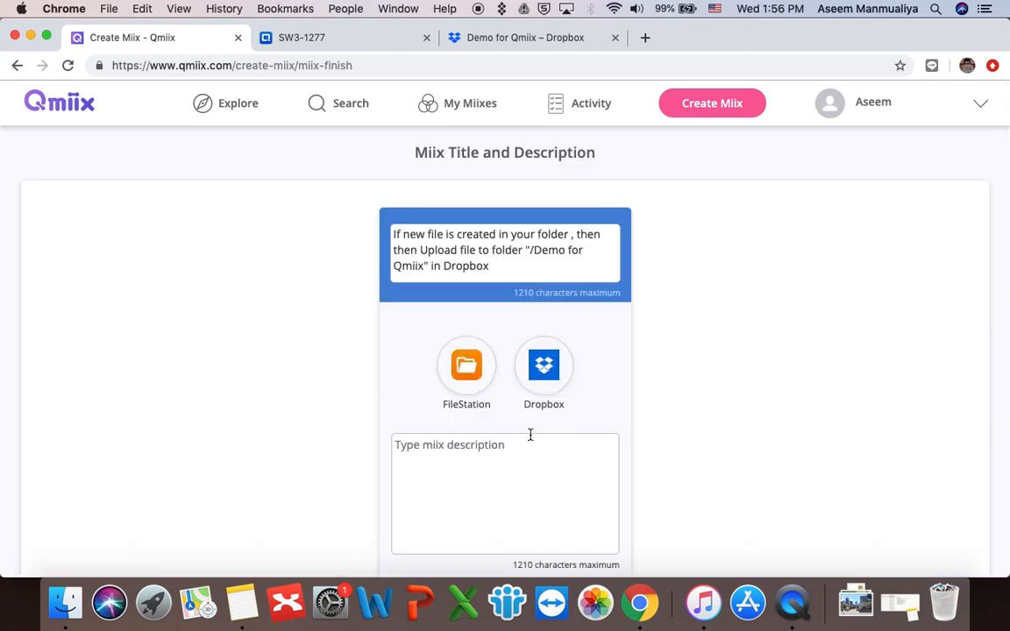
Step: Retitle the miix 'Backup my NAS files to my Dropbox', describe saving new NAS files to Dropbox, and save
{"action": "scroll", "coordinate": [493, 468], "scroll_direction": "down", "scroll_amount": 4}
{"action": "scroll", "coordinate": [494, 468], "scroll_direction": "up", "scroll_amount": 3}
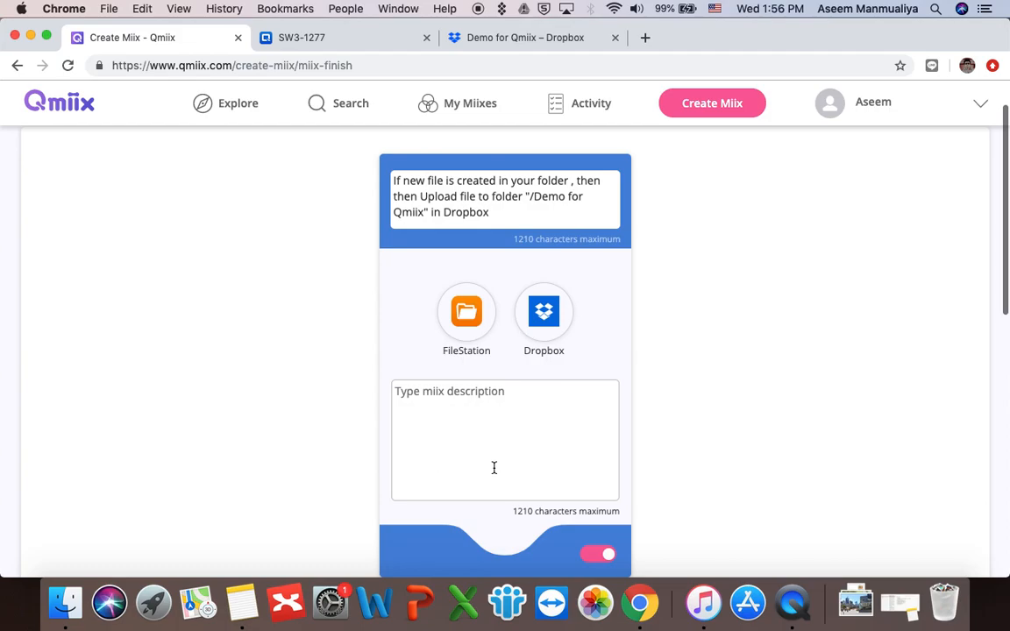
{"action": "triple_click", "coordinate": [501, 201]}
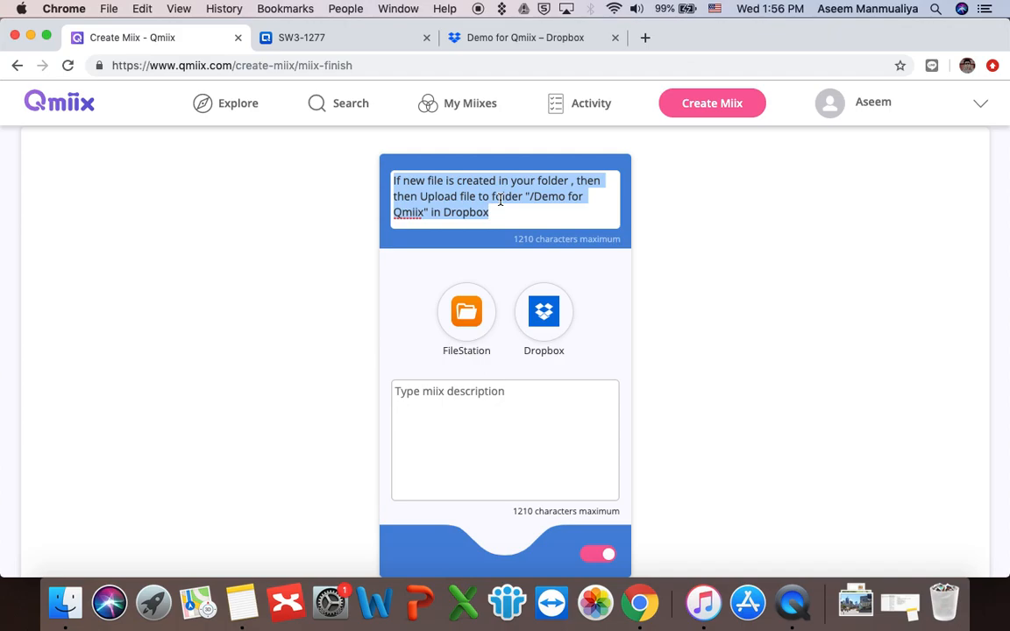
{"action": "type", "text": "Bakc"}
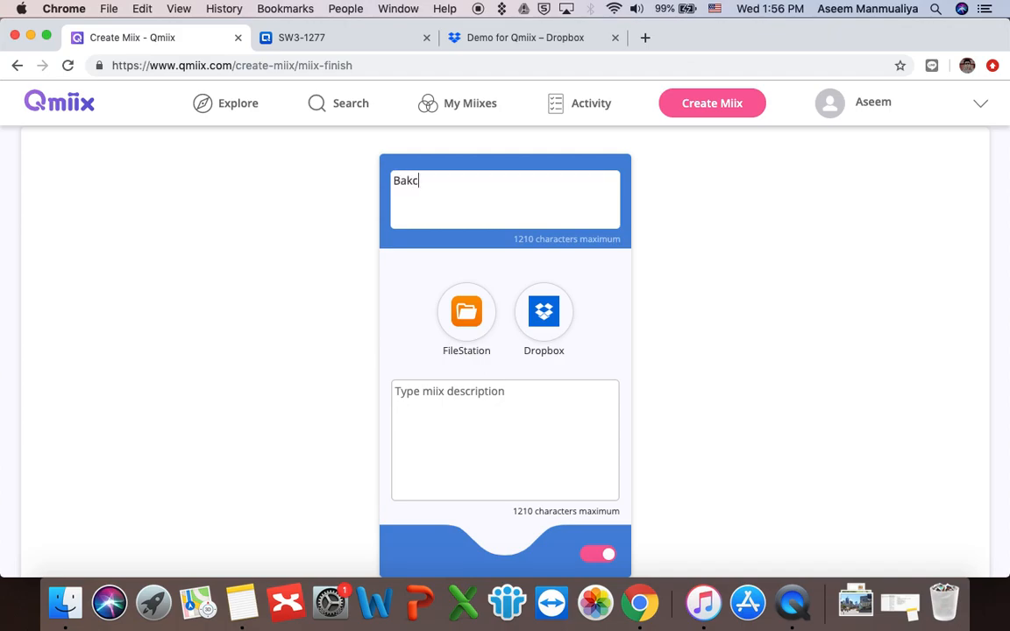
{"action": "type", "text": "up my NAS files to my Dropbox"}
{"action": "left_click", "coordinate": [412, 180]}
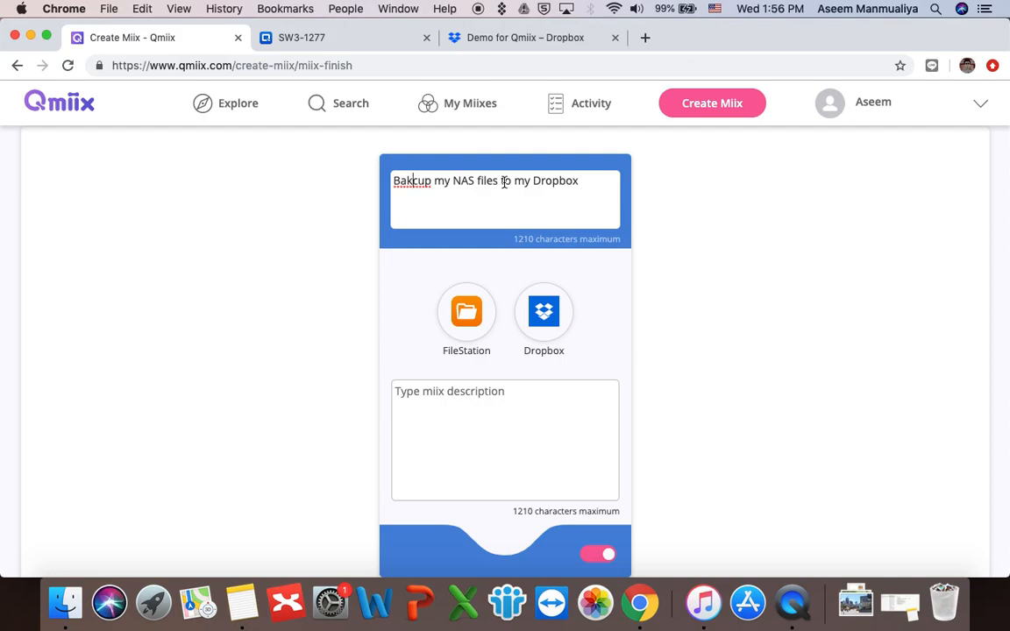
{"action": "key", "text": "BackSpace"}
{"action": "type", "text": "k"}
{"action": "type", "text": "Whenever there"}
{"action": "type", "text": " is a new file i"}
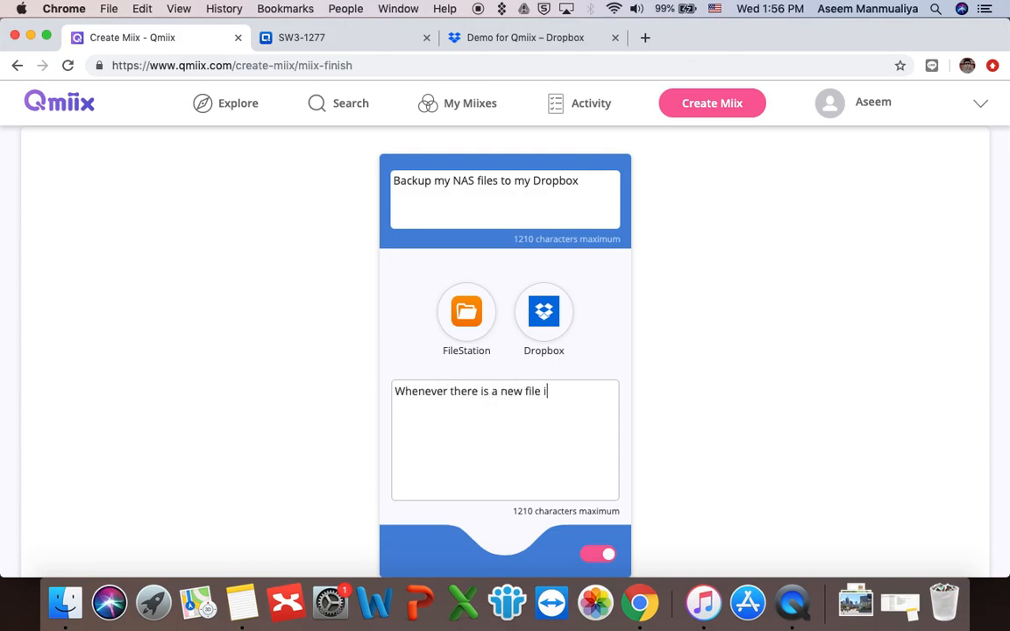
{"action": "type", "text": "n my NAS folder, save it to my Drop"}
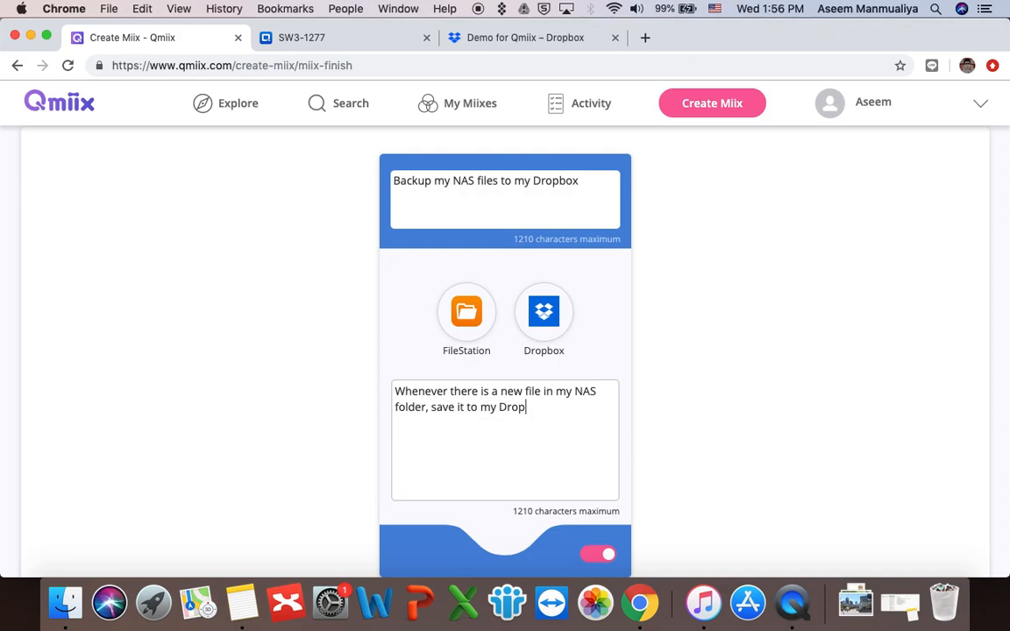
{"action": "type", "text": "box folder"}
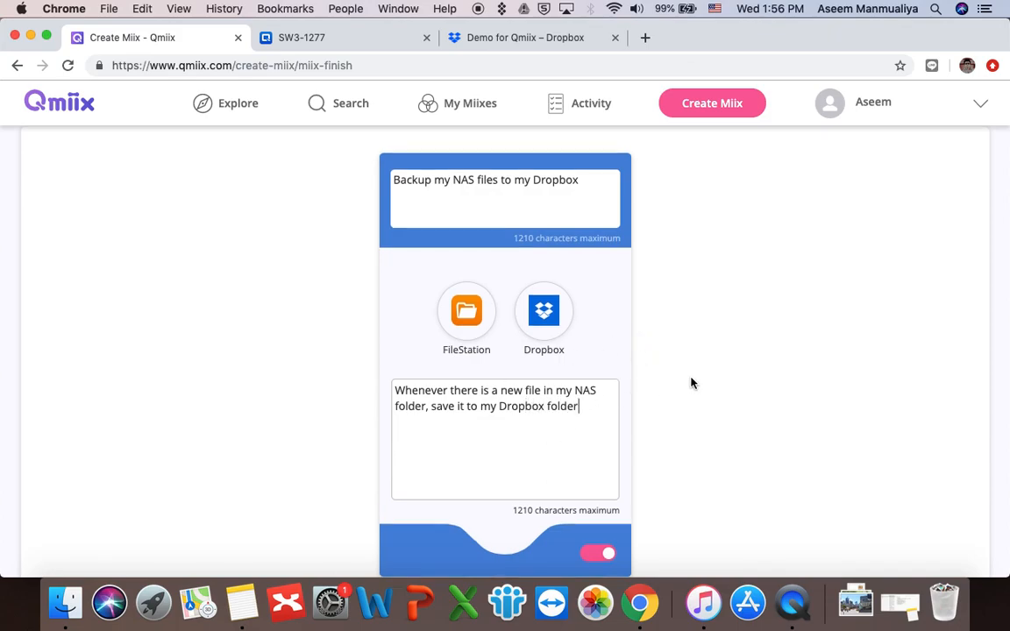
{"action": "scroll", "coordinate": [691, 383], "scroll_direction": "down", "scroll_amount": 5}
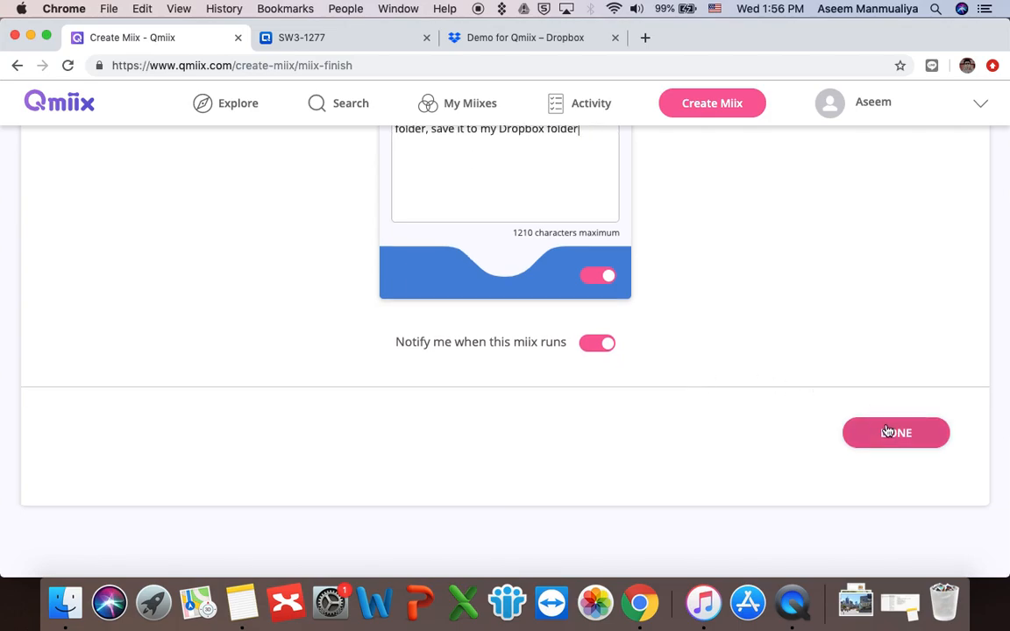
{"action": "left_click", "coordinate": [886, 429]}
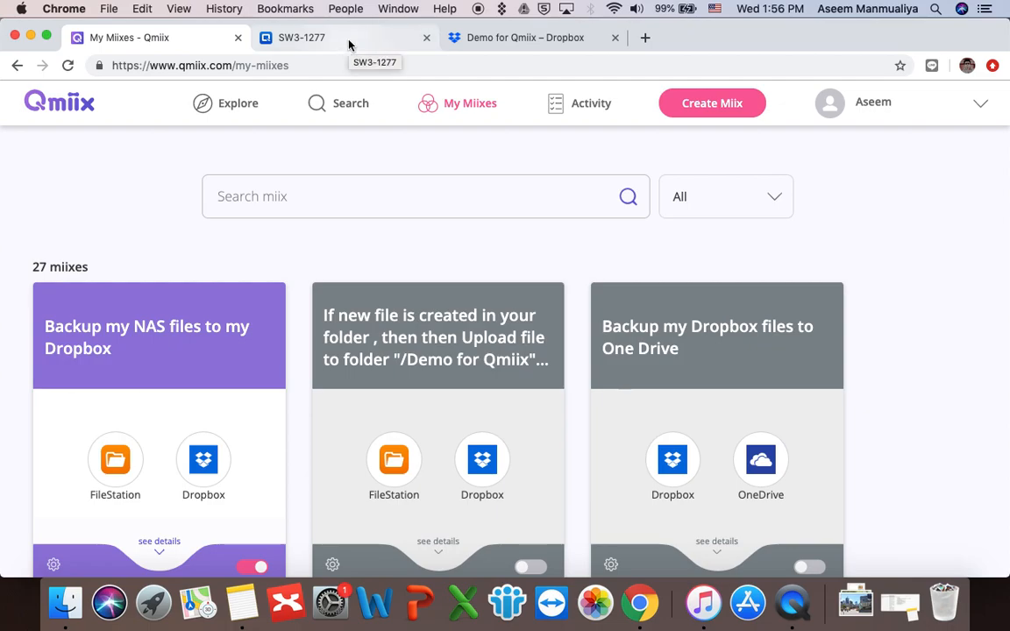
Step: Confirm the Dropbox Demo for Qmiix folder is empty, then return to the NAS tab
{"action": "left_click", "coordinate": [487, 38]}
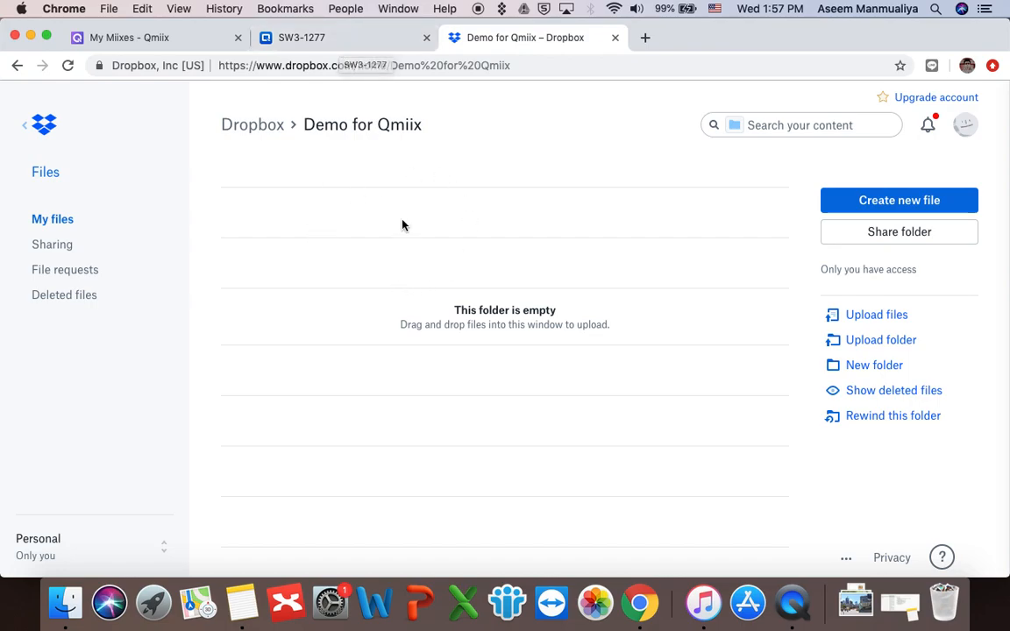
{"action": "left_click", "coordinate": [341, 37]}
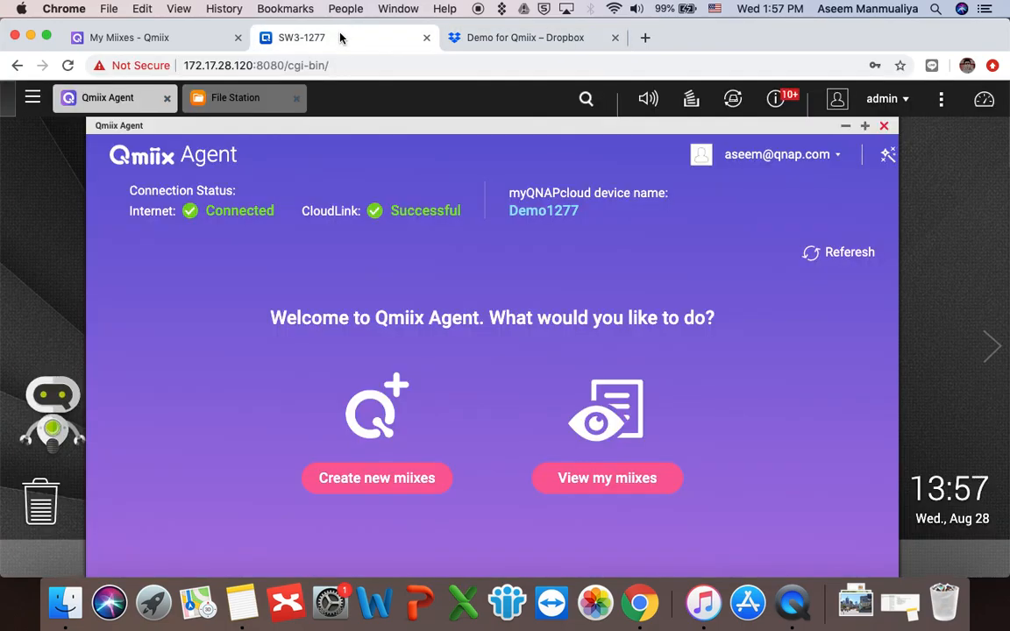
Step: Open the Public > Qmiix > Demo For Qmiix folder in File Station
{"action": "left_click", "coordinate": [264, 103]}
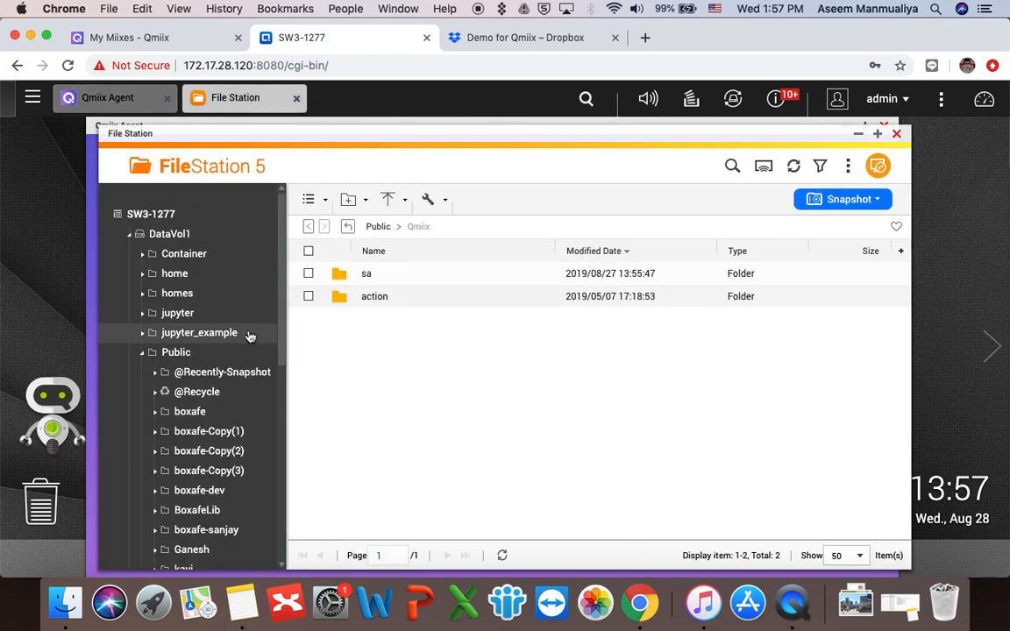
{"action": "scroll", "coordinate": [224, 383], "scroll_direction": "down", "scroll_amount": 3}
{"action": "scroll", "coordinate": [224, 383], "scroll_direction": "down", "scroll_amount": 3}
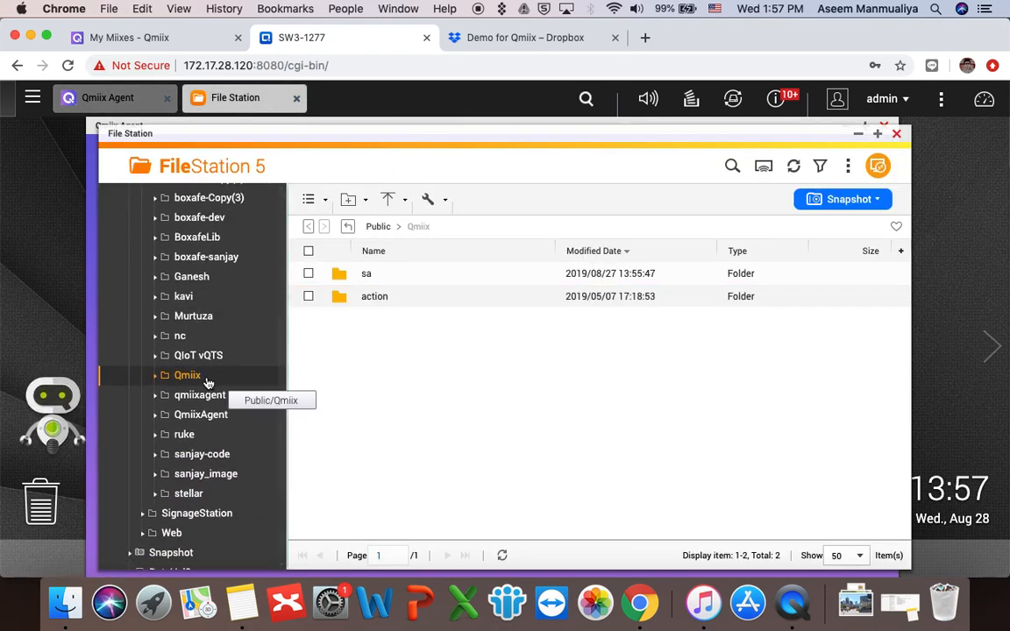
{"action": "scroll", "coordinate": [210, 383], "scroll_direction": "up", "scroll_amount": 5}
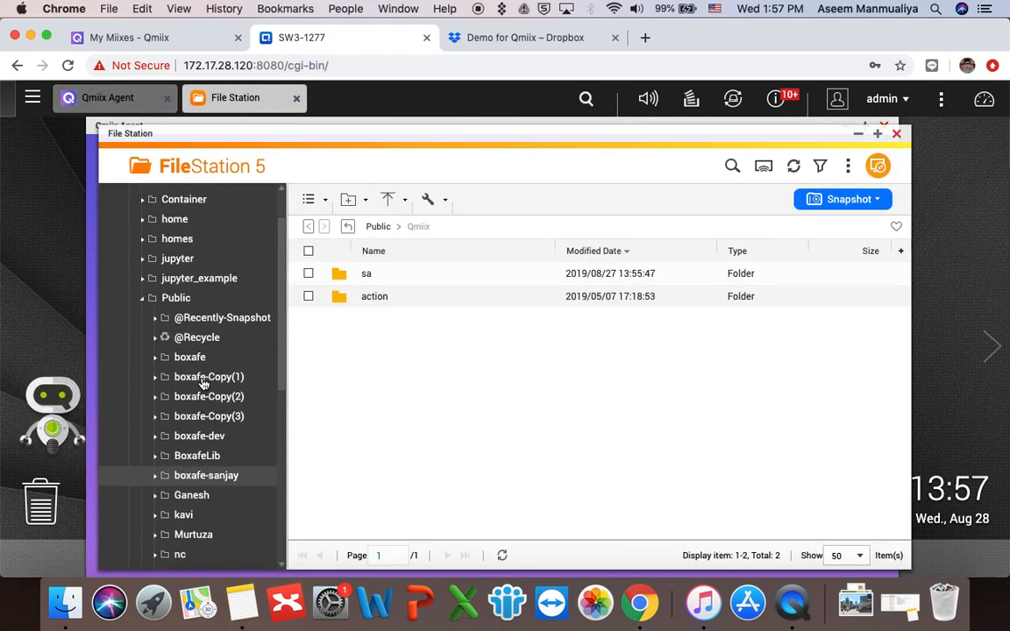
{"action": "left_click", "coordinate": [175, 297]}
{"action": "scroll", "coordinate": [176, 378], "scroll_direction": "down", "scroll_amount": 8}
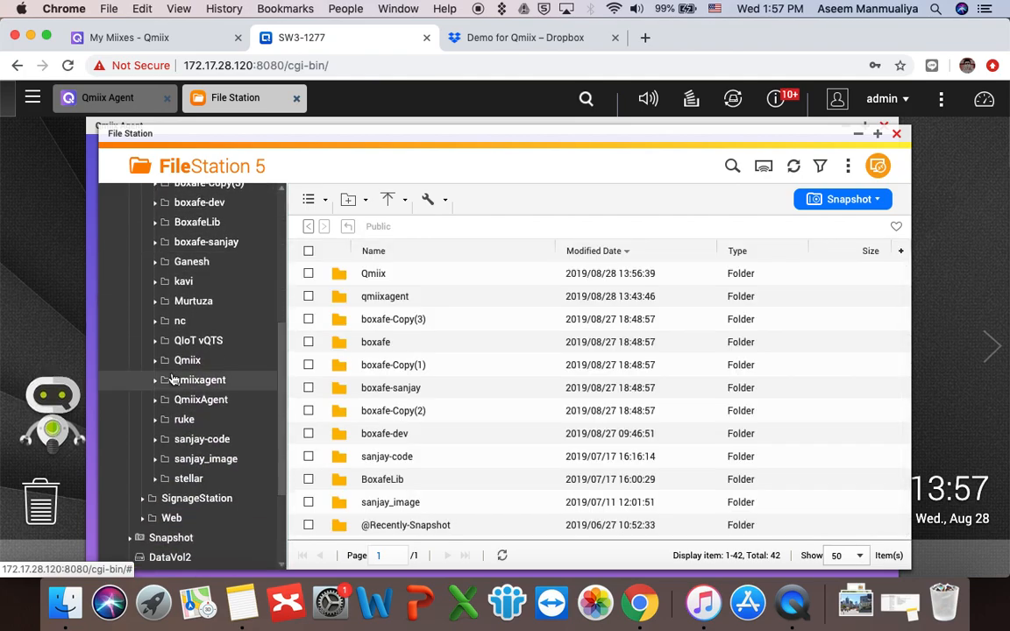
{"action": "left_click", "coordinate": [188, 279]}
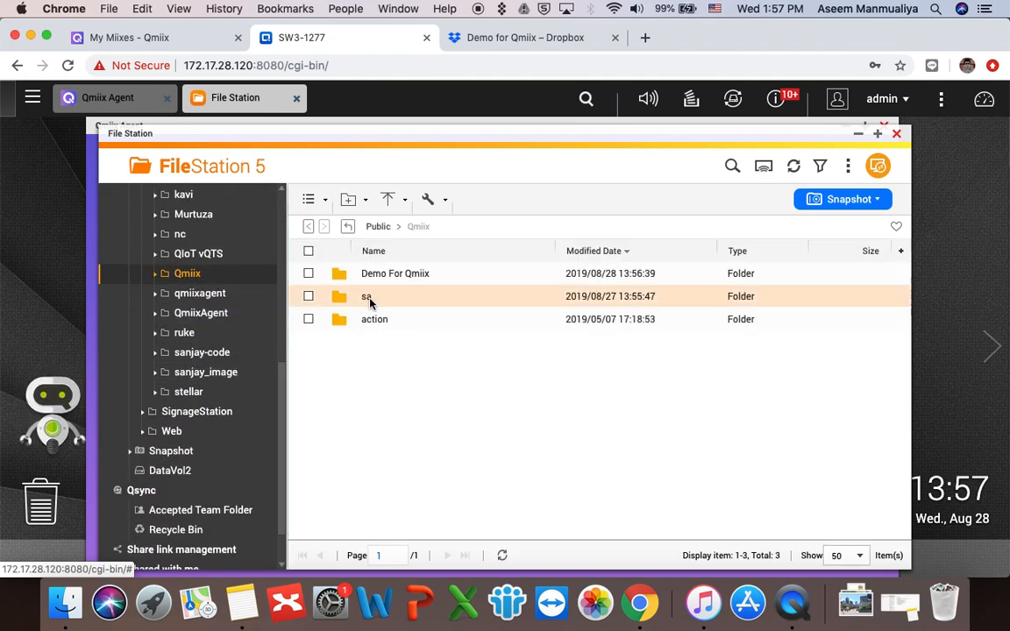
{"action": "left_click", "coordinate": [411, 276]}
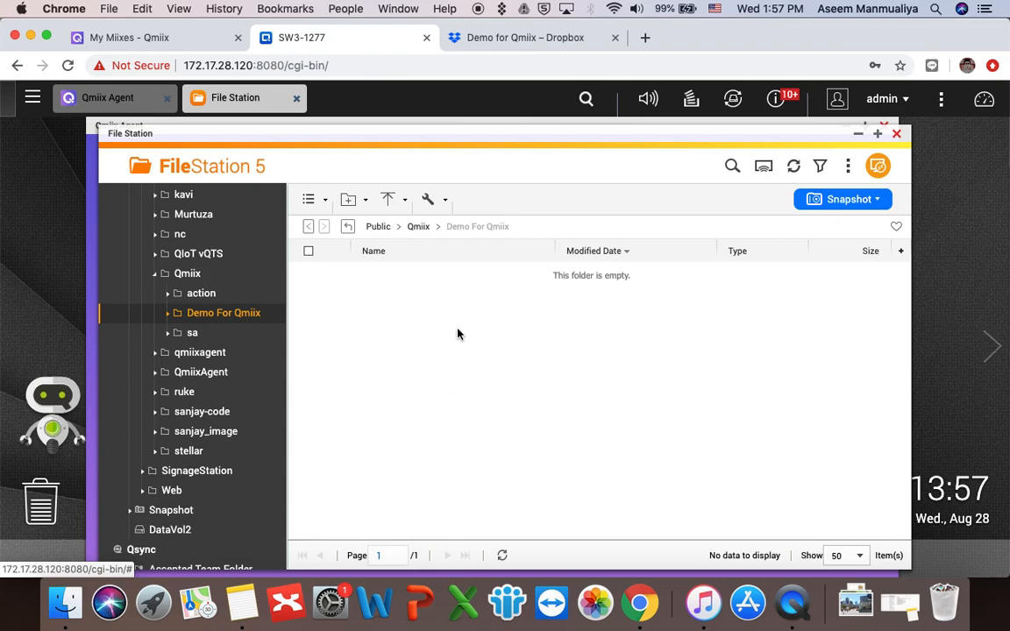
Step: Recheck the empty Dropbox folder and start an upload into Demo For Qmiix
{"action": "left_click", "coordinate": [492, 41]}
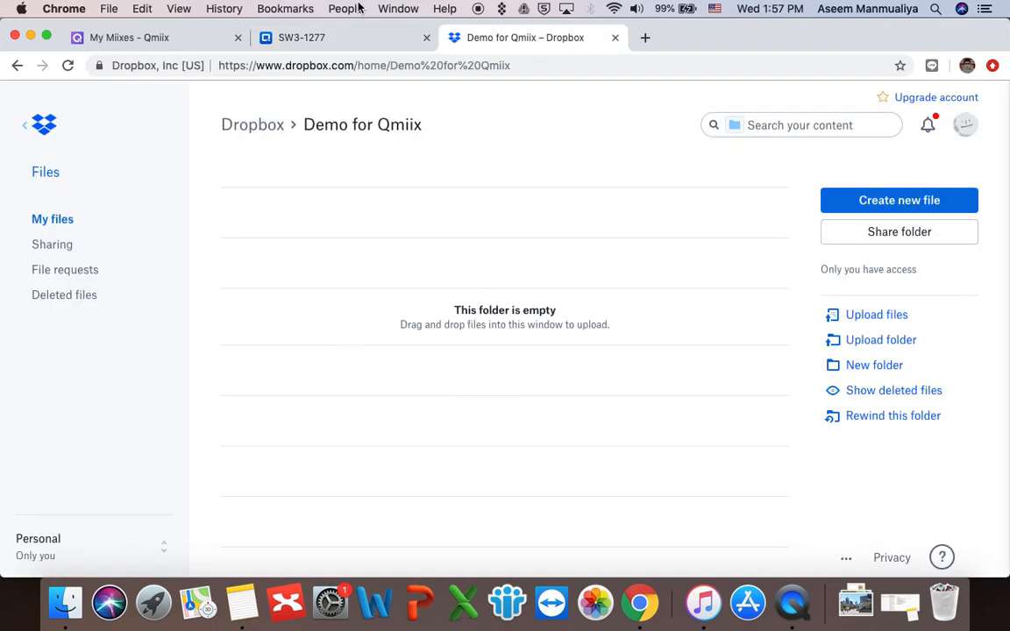
{"action": "left_click", "coordinate": [331, 37]}
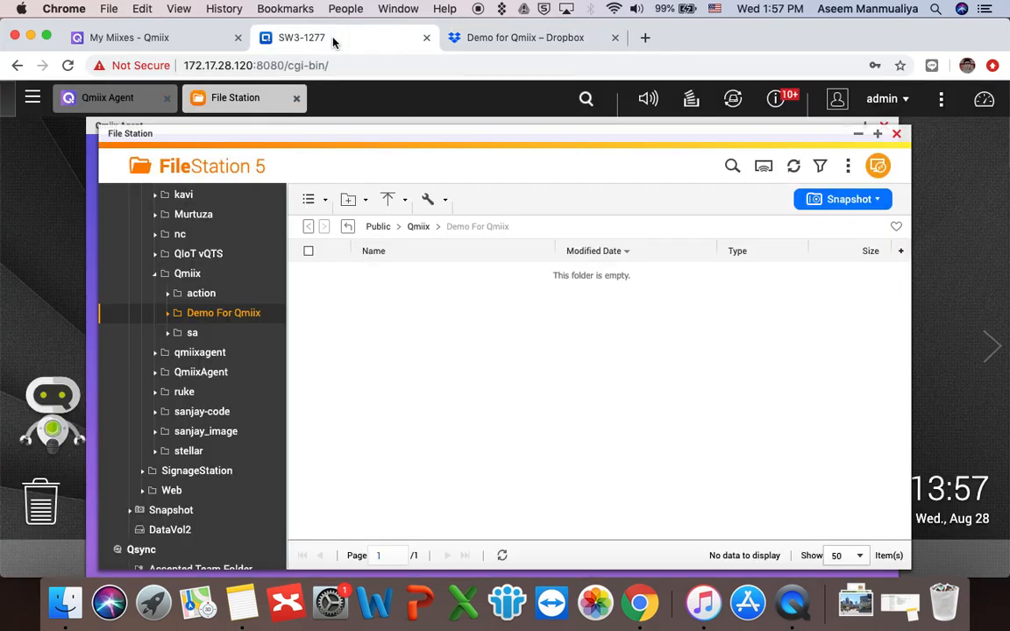
{"action": "left_click", "coordinate": [393, 204]}
Step: Upload Desktop > Demo Files > Demo1.jpg into Demo For Qmiix, then go to My Miixes
{"action": "left_click", "coordinate": [400, 230]}
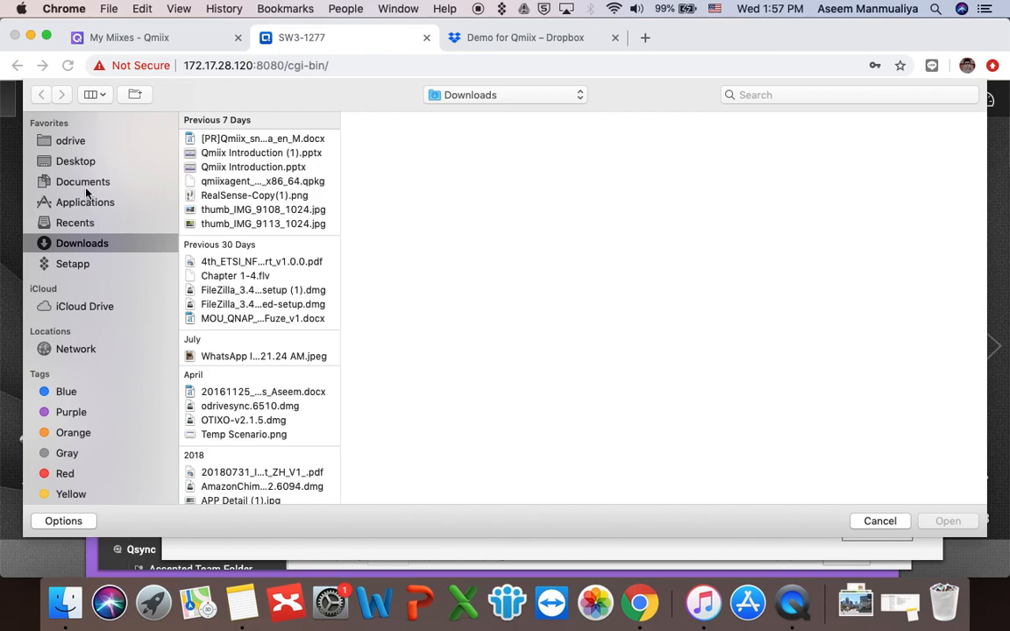
{"action": "left_click", "coordinate": [72, 160]}
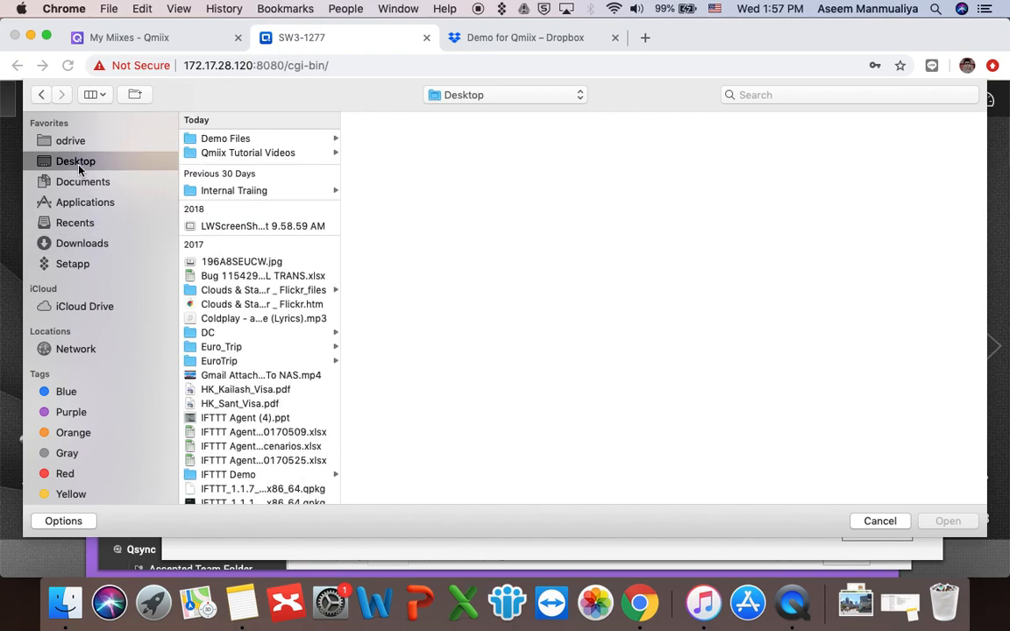
{"action": "left_click", "coordinate": [225, 138]}
{"action": "left_click", "coordinate": [399, 140]}
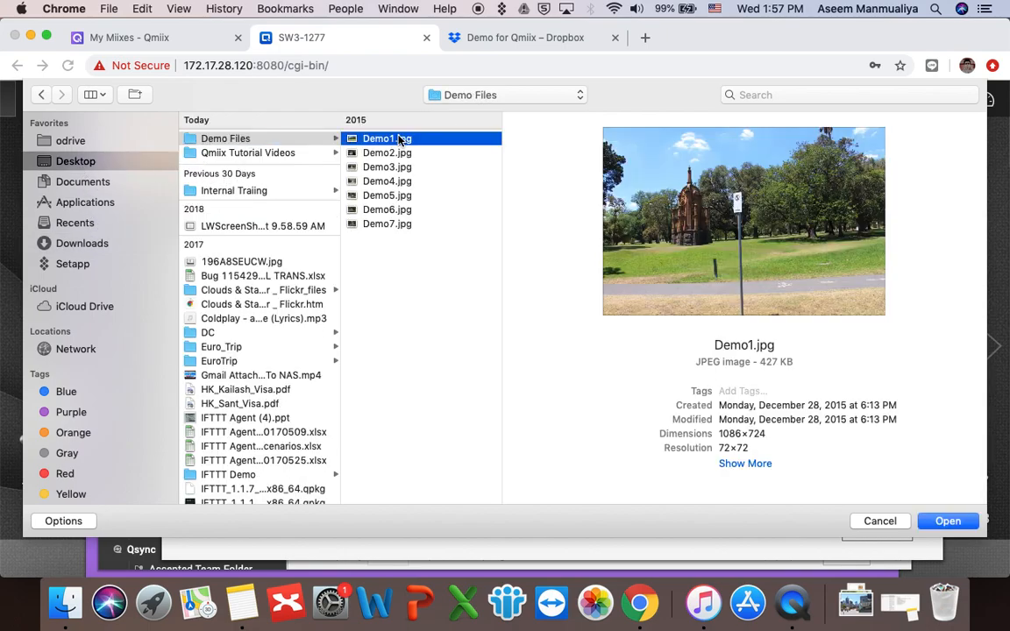
{"action": "left_click", "coordinate": [948, 521]}
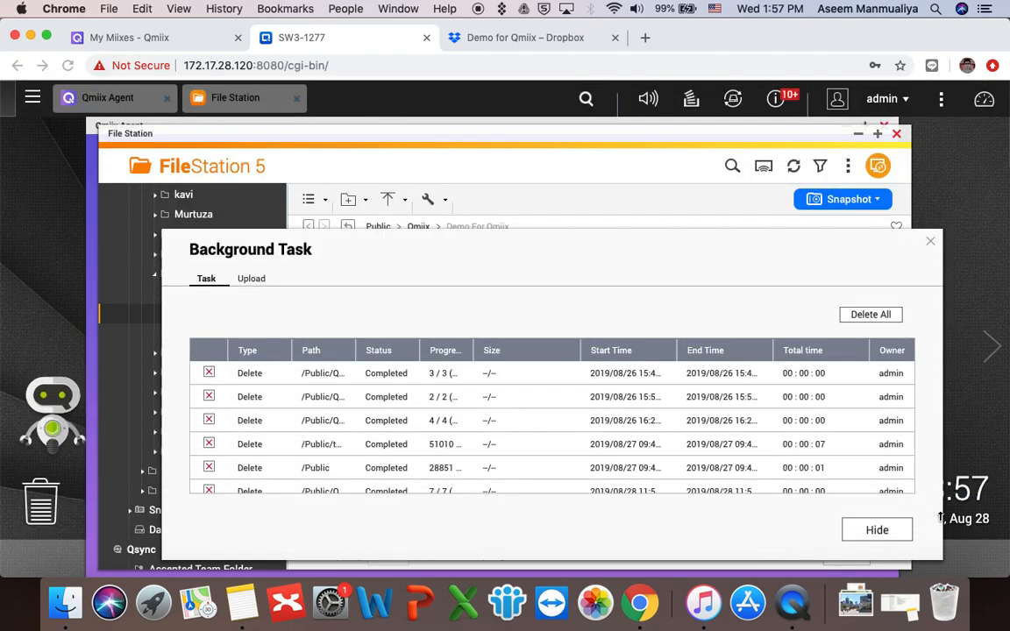
{"action": "left_click", "coordinate": [868, 532]}
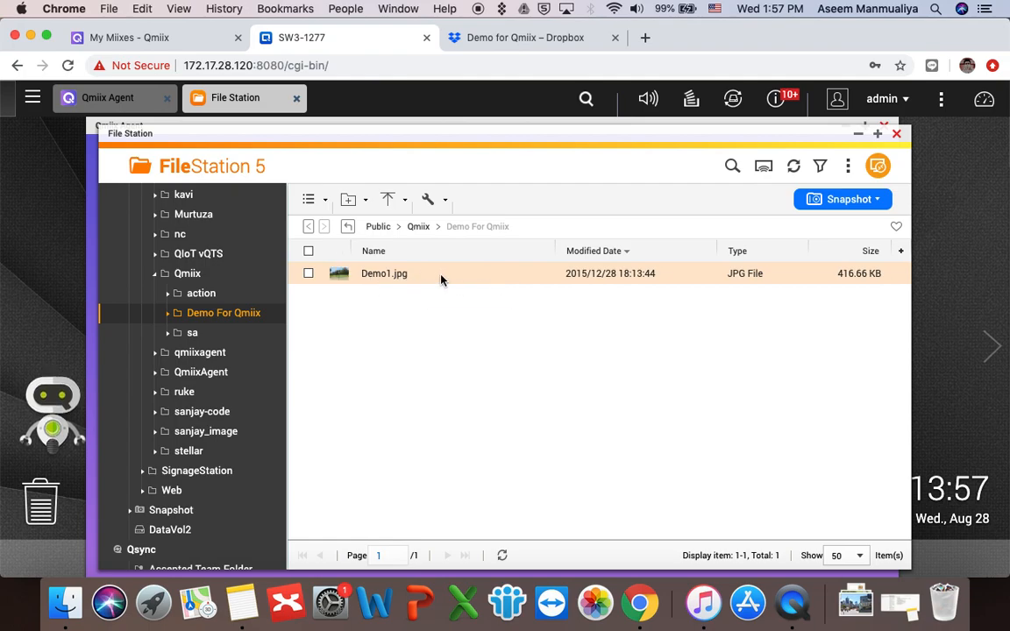
{"action": "left_click", "coordinate": [466, 44]}
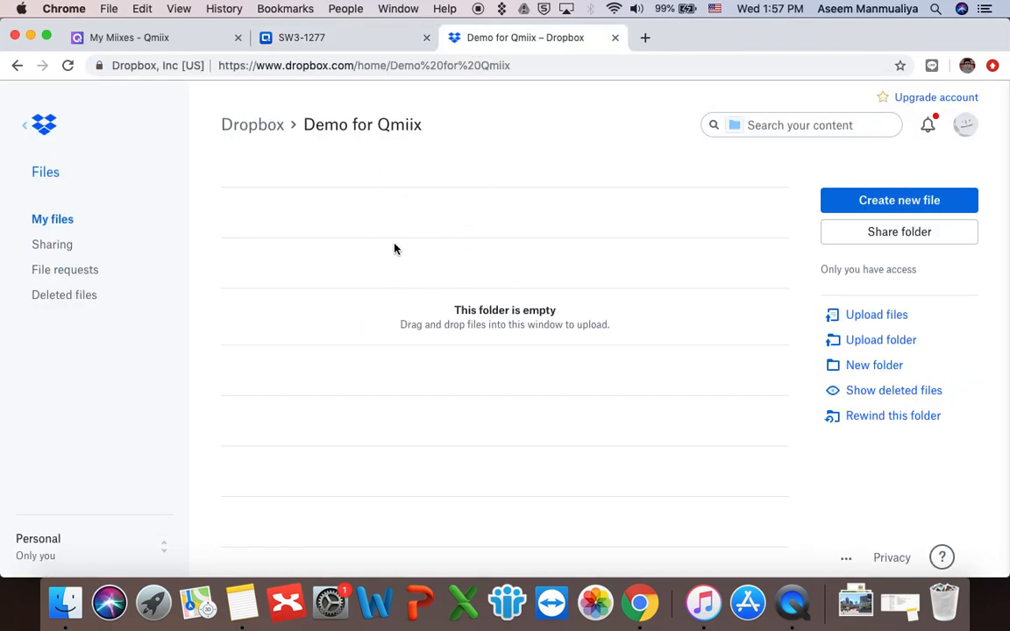
{"action": "left_click", "coordinate": [194, 39]}
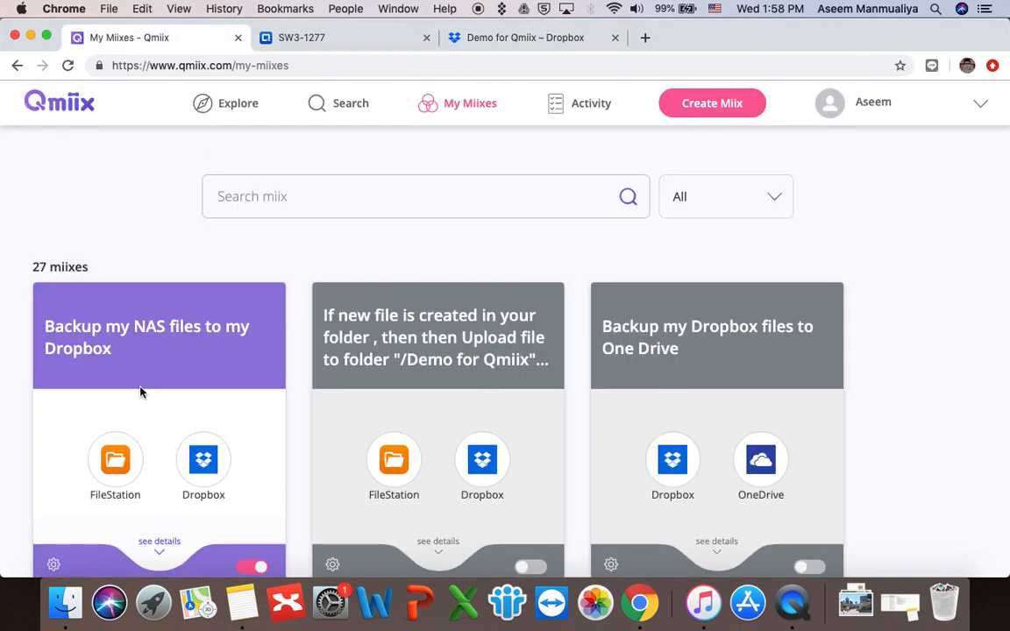
Step: Open the miix's settings and view its Execution History and Analytics
{"action": "scroll", "coordinate": [141, 392], "scroll_direction": "down", "scroll_amount": 2}
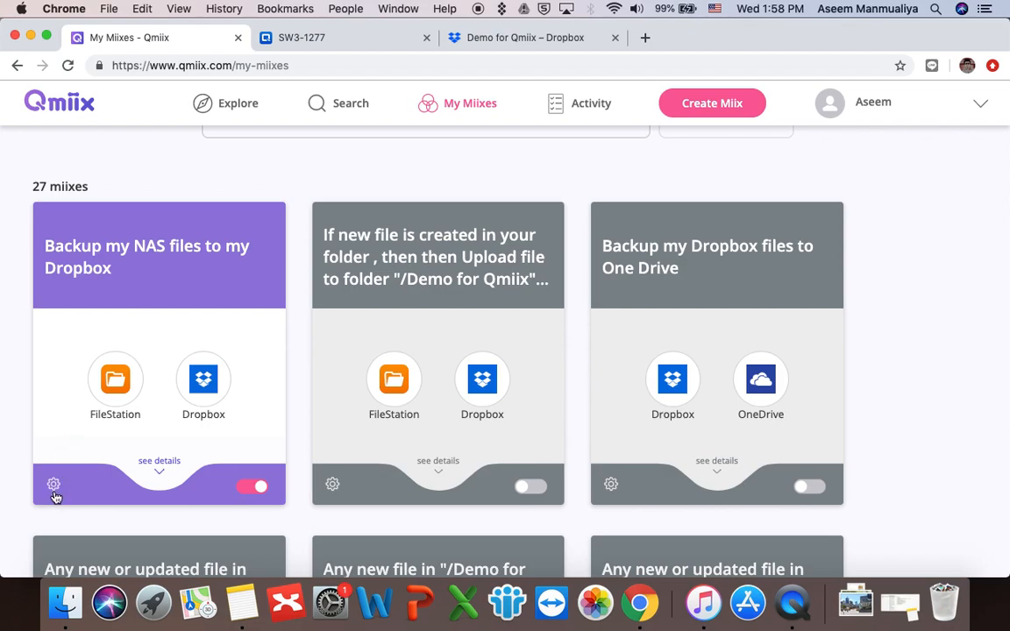
{"action": "left_click", "coordinate": [53, 486]}
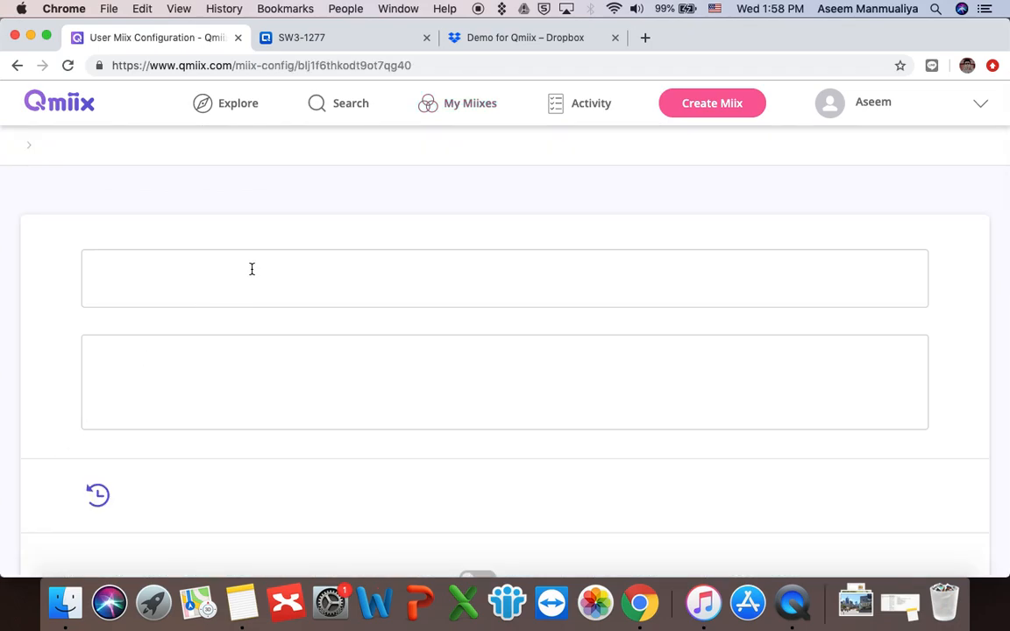
{"action": "scroll", "coordinate": [399, 366], "scroll_direction": "down", "scroll_amount": 1}
{"action": "scroll", "coordinate": [399, 369], "scroll_direction": "down", "scroll_amount": 10}
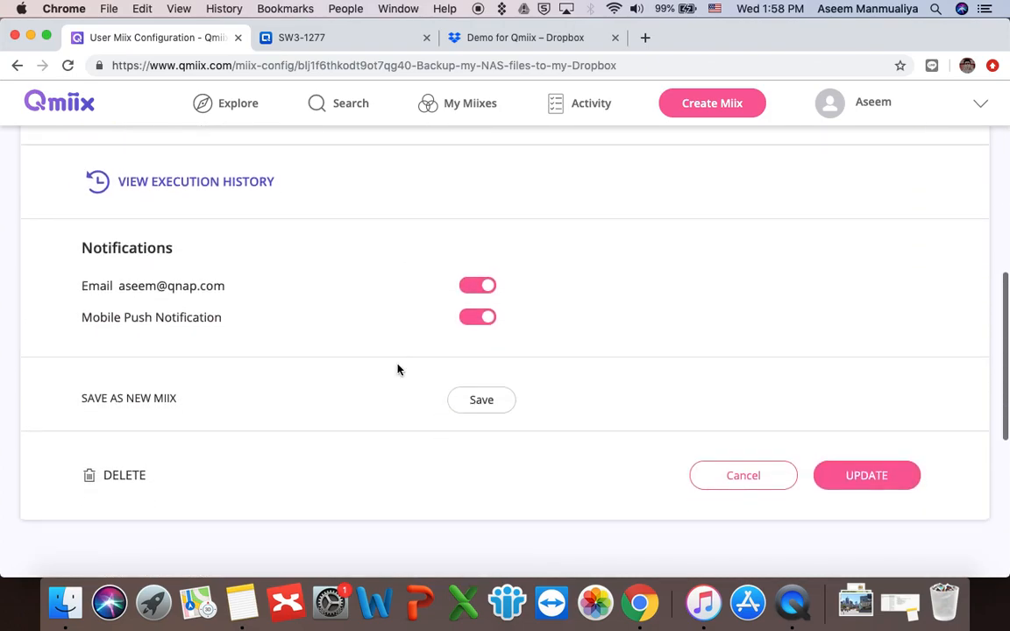
{"action": "scroll", "coordinate": [399, 371], "scroll_direction": "up", "scroll_amount": 5}
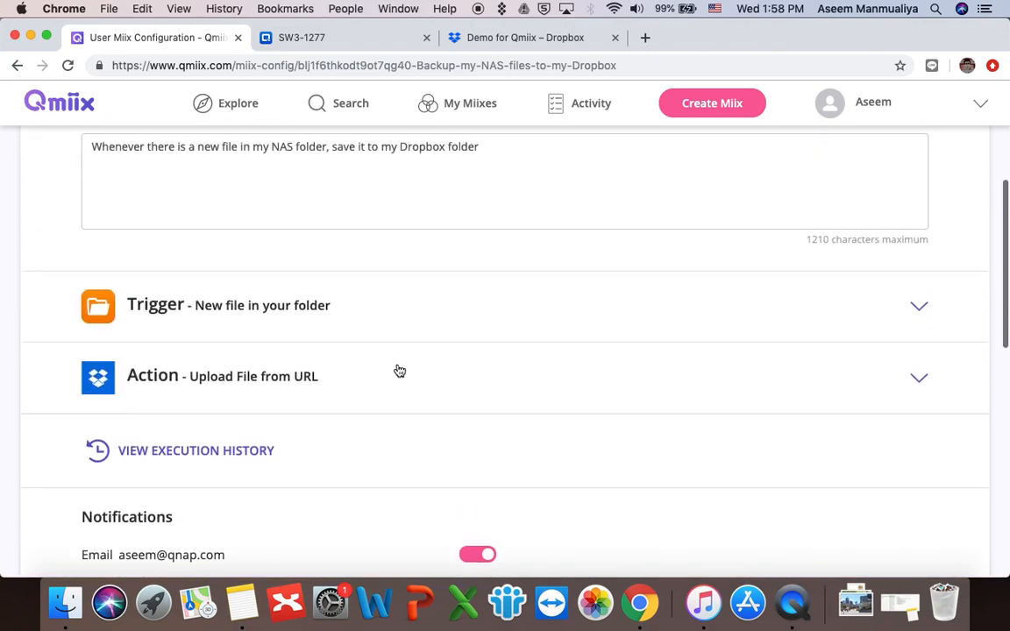
{"action": "left_click", "coordinate": [250, 451]}
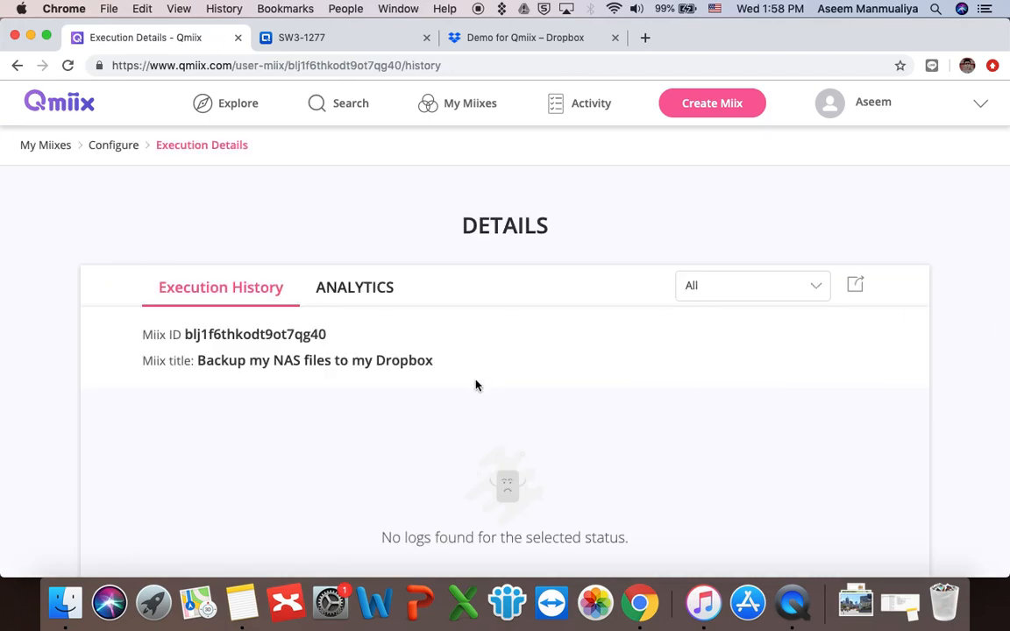
{"action": "left_click", "coordinate": [354, 291]}
{"action": "left_click", "coordinate": [267, 291]}
Step: Return to the miix configuration, then reload Dropbox's Demo for Qmiix folder to see Demo1.jpg
{"action": "left_click", "coordinate": [100, 145]}
{"action": "scroll", "coordinate": [334, 372], "scroll_direction": "down", "scroll_amount": 5}
{"action": "scroll", "coordinate": [334, 371], "scroll_direction": "down", "scroll_amount": 3}
{"action": "scroll", "coordinate": [334, 371], "scroll_direction": "up", "scroll_amount": 2}
{"action": "scroll", "coordinate": [334, 372], "scroll_direction": "down", "scroll_amount": 2}
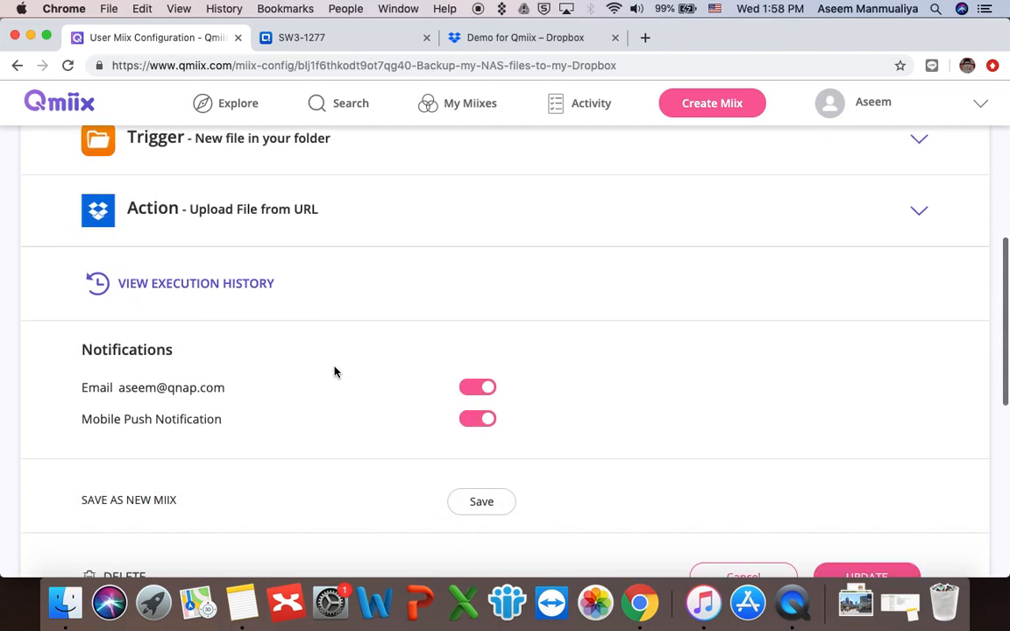
{"action": "scroll", "coordinate": [334, 372], "scroll_direction": "down", "scroll_amount": 2}
{"action": "scroll", "coordinate": [334, 371], "scroll_direction": "up", "scroll_amount": 10}
{"action": "scroll", "coordinate": [266, 443], "scroll_direction": "down", "scroll_amount": 1}
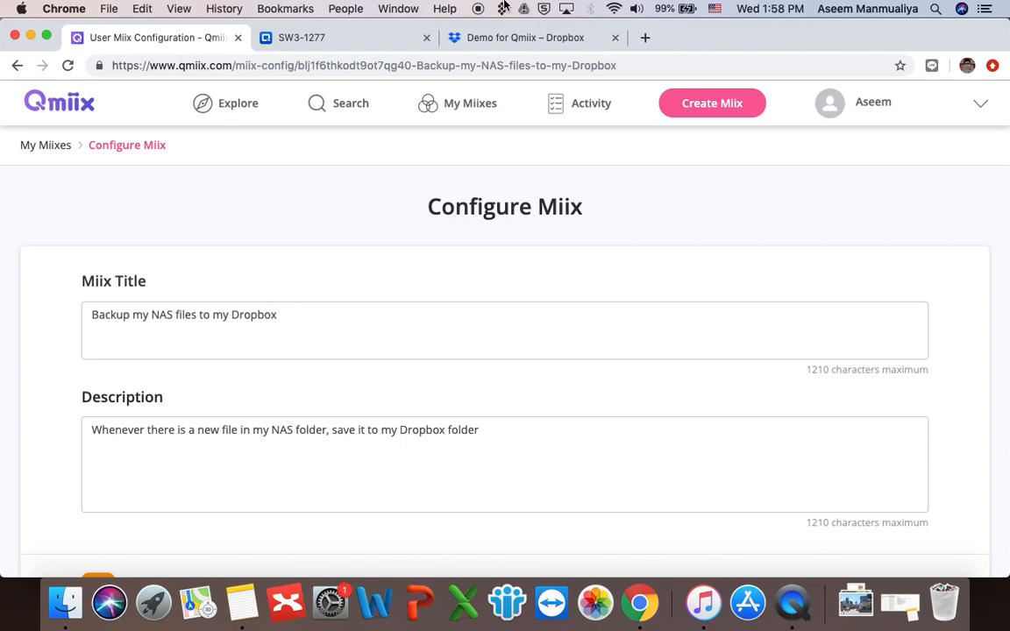
{"action": "left_click", "coordinate": [485, 37]}
{"action": "left_click", "coordinate": [67, 65]}
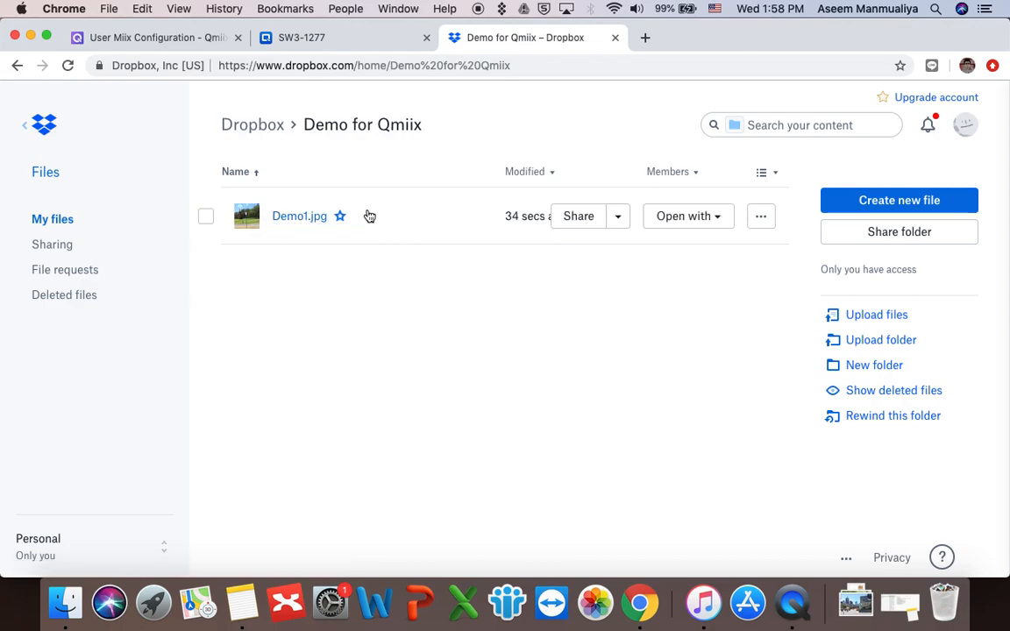
Step: Compare Demo1.jpg in Dropbox with the NAS copy, then return to the Configure Miix page
{"action": "left_click", "coordinate": [333, 40]}
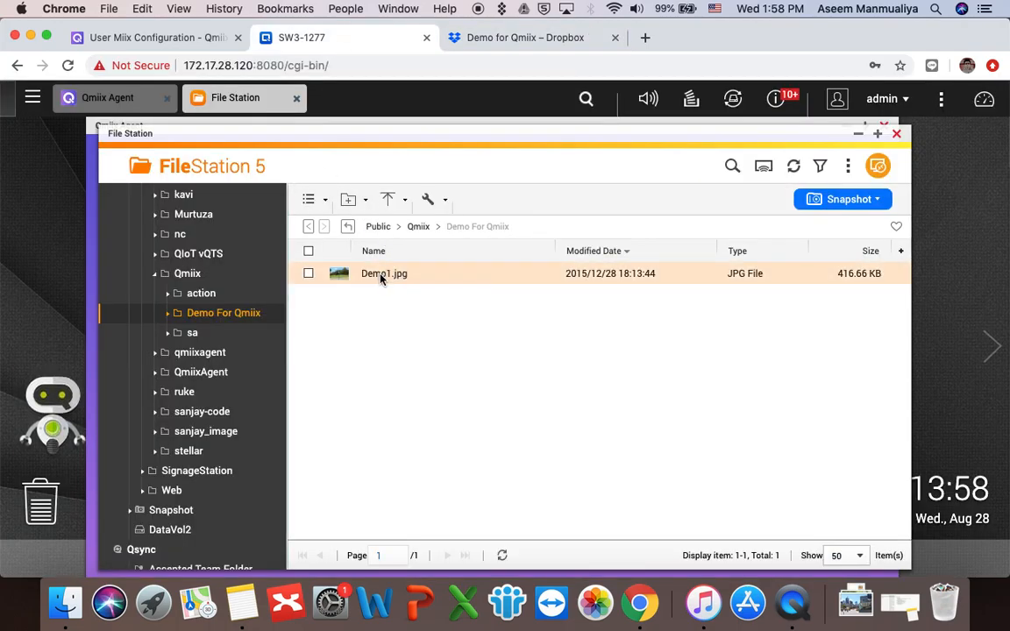
{"action": "left_click", "coordinate": [491, 42]}
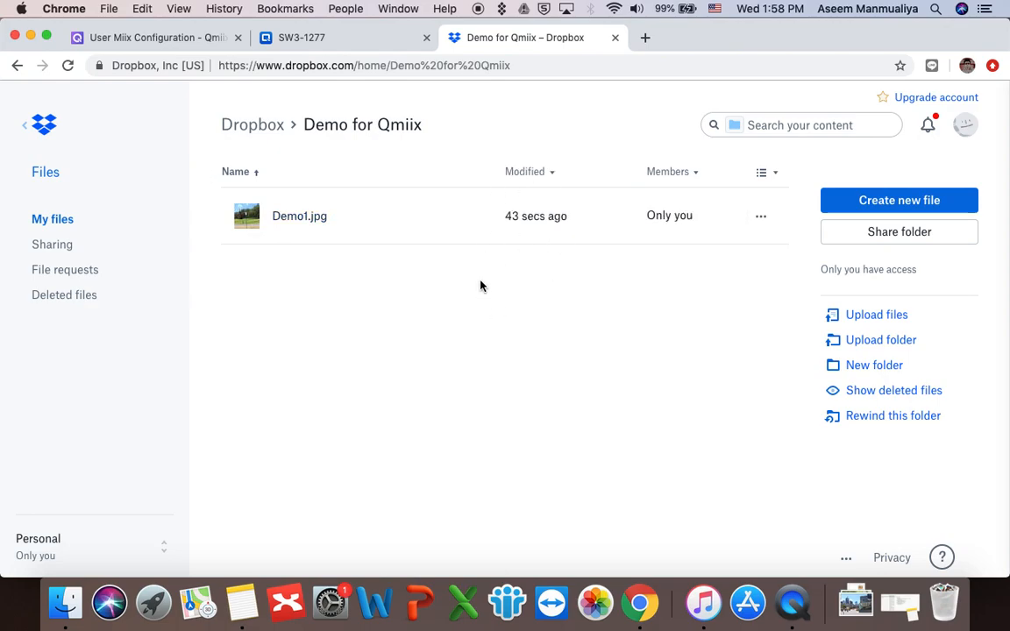
{"action": "left_click", "coordinate": [173, 36]}
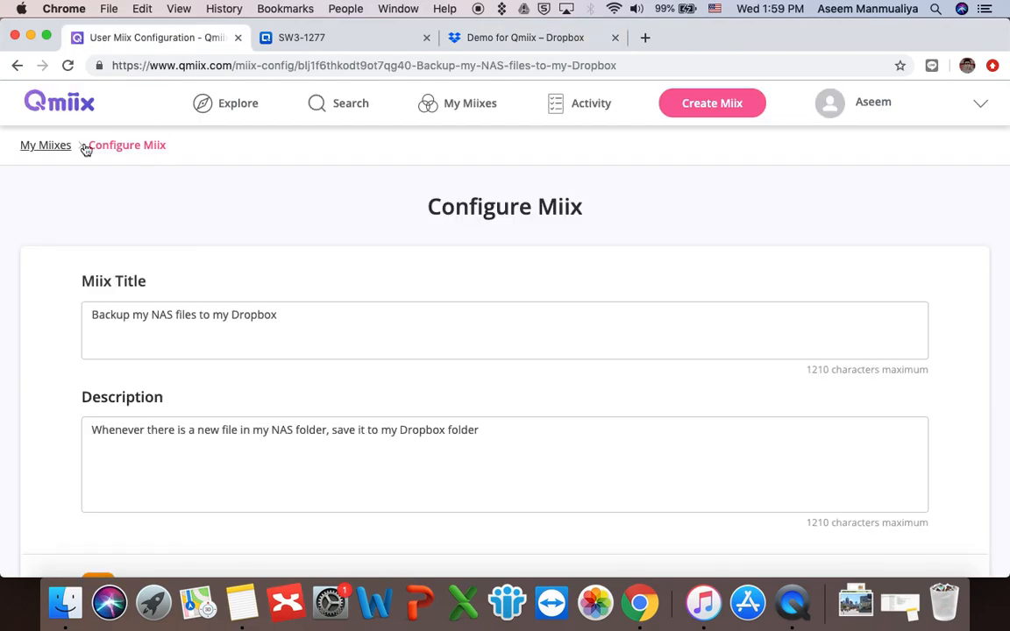
Step: Reopen the NAS-to-Dropbox backup miix from the miix list and view its execution history
{"action": "left_click", "coordinate": [54, 146]}
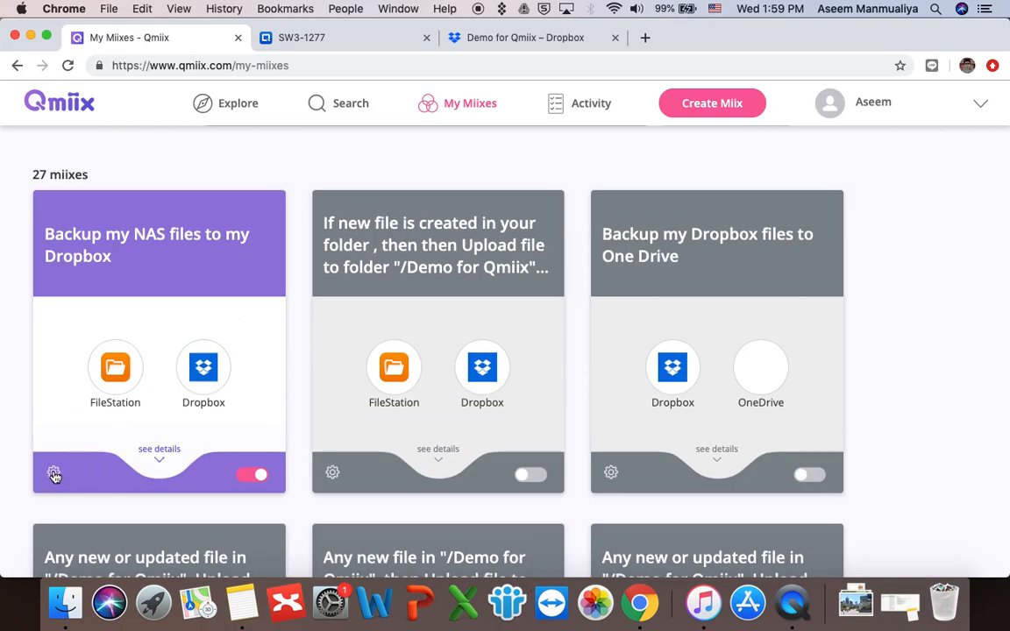
{"action": "left_click", "coordinate": [54, 472]}
{"action": "scroll", "coordinate": [347, 381], "scroll_direction": "down", "scroll_amount": 5}
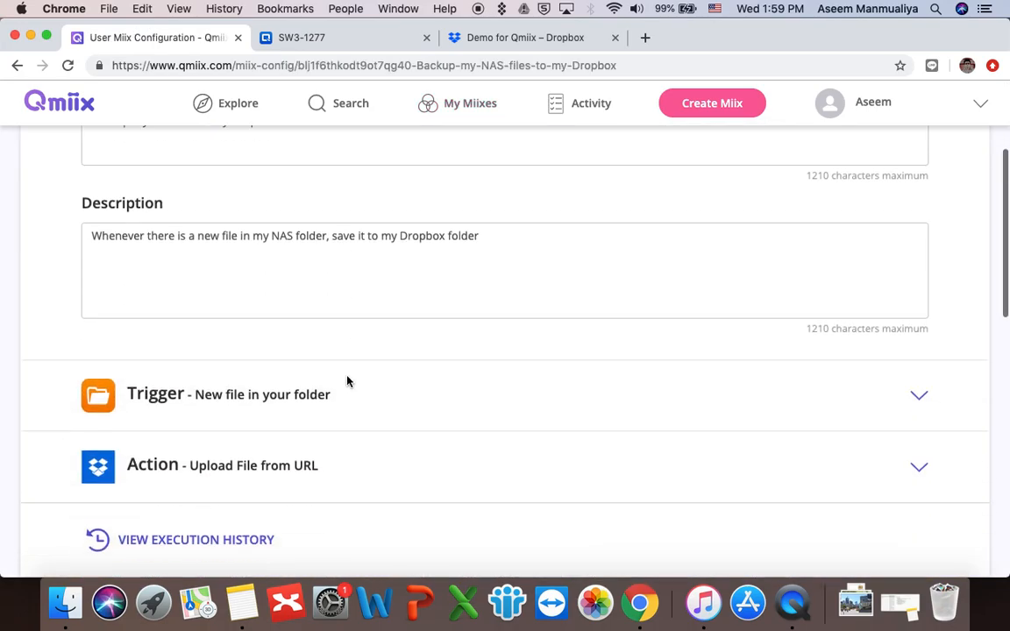
{"action": "left_click", "coordinate": [256, 389]}
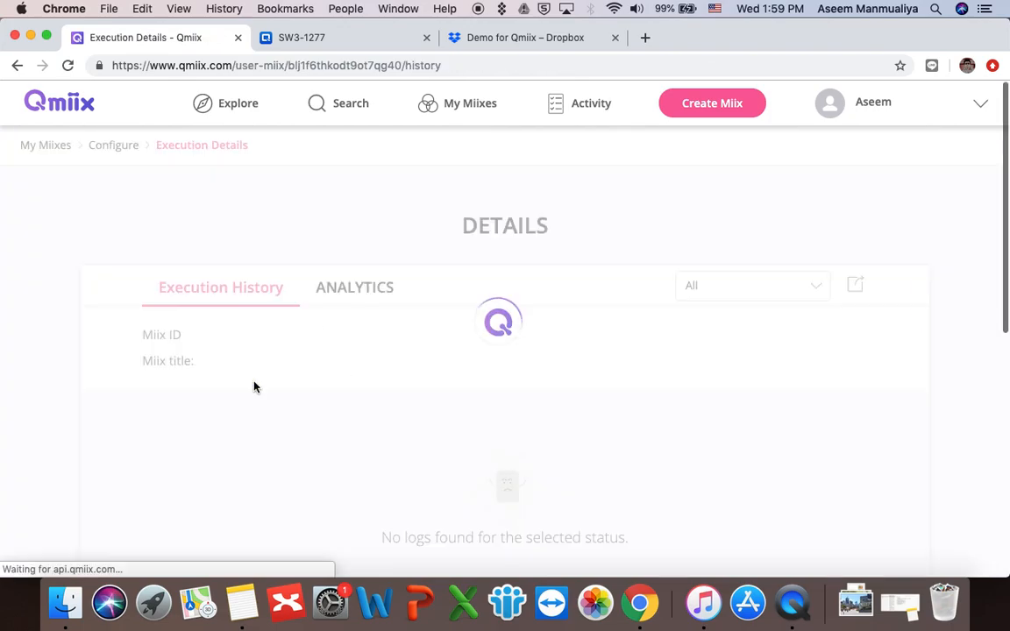
{"action": "scroll", "coordinate": [439, 383], "scroll_direction": "down", "scroll_amount": 3}
{"action": "scroll", "coordinate": [439, 383], "scroll_direction": "up", "scroll_amount": 2}
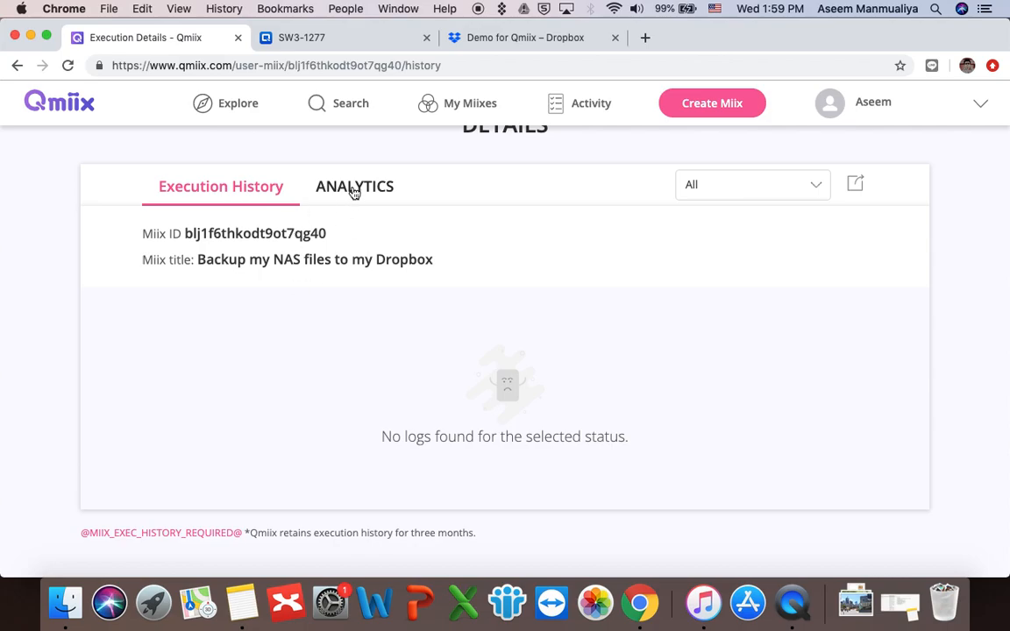
{"action": "scroll", "coordinate": [353, 192], "scroll_direction": "up", "scroll_amount": 1}
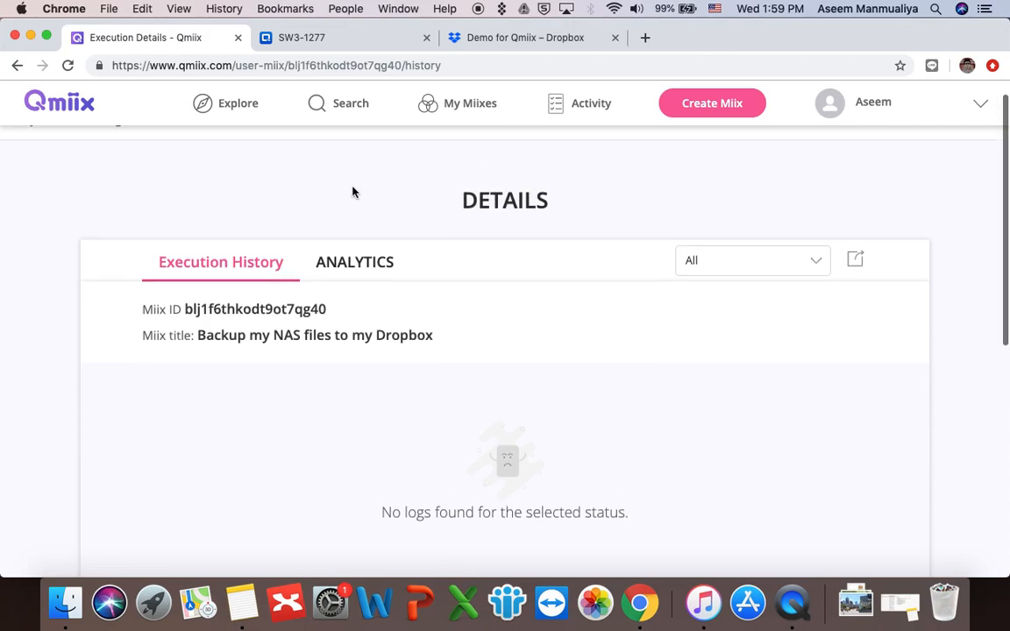
Step: Compare the miix's Analytics stats with its empty Execution History, then return to Configure Miix
{"action": "left_click", "coordinate": [340, 265]}
{"action": "left_click", "coordinate": [256, 277]}
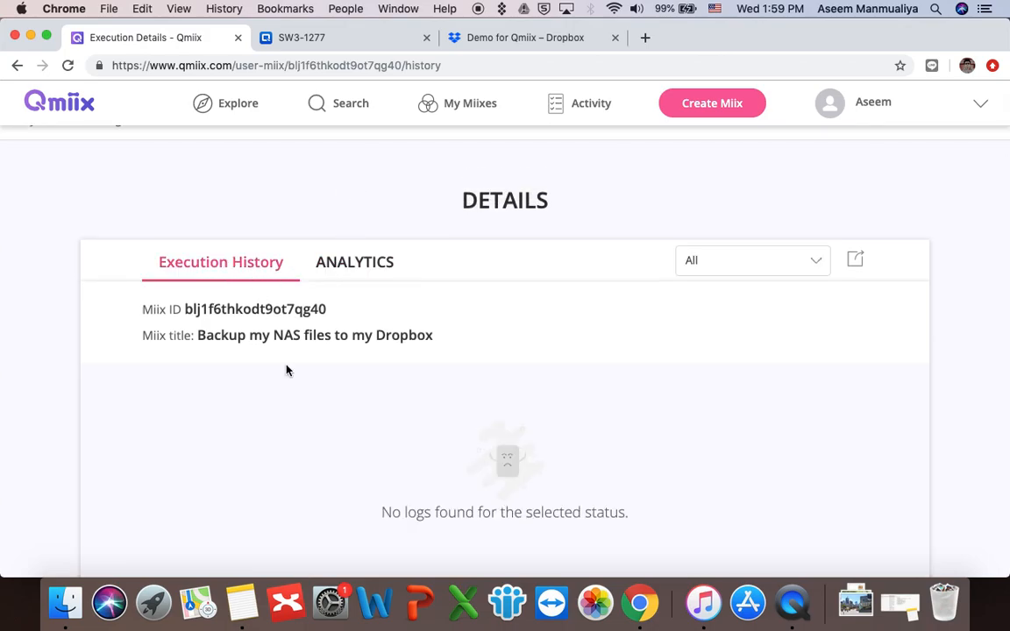
{"action": "scroll", "coordinate": [286, 369], "scroll_direction": "down", "scroll_amount": 3}
{"action": "scroll", "coordinate": [286, 368], "scroll_direction": "up", "scroll_amount": 1}
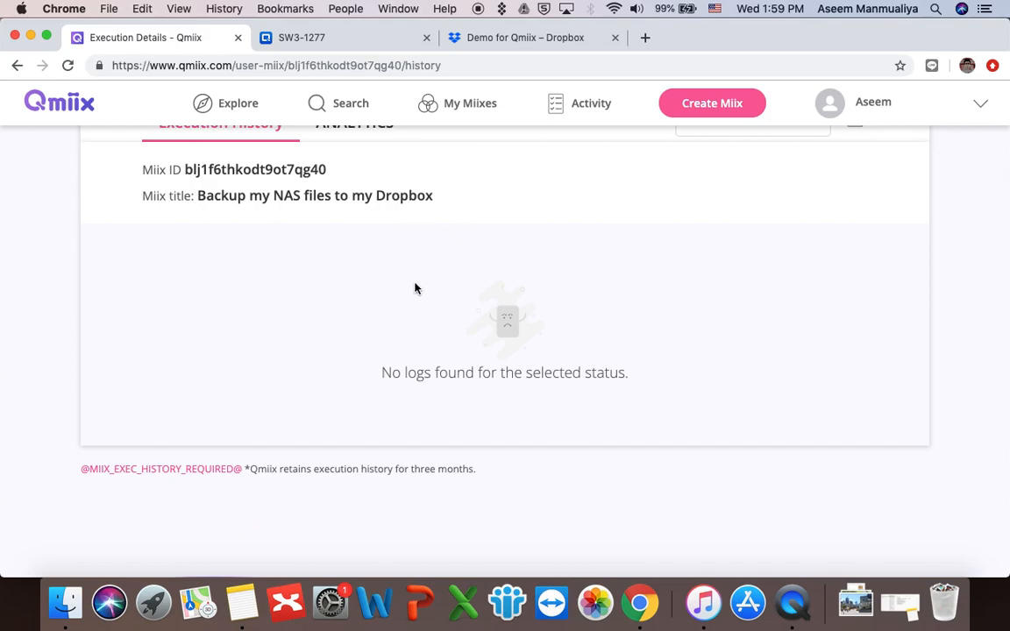
{"action": "scroll", "coordinate": [416, 288], "scroll_direction": "up", "scroll_amount": 1}
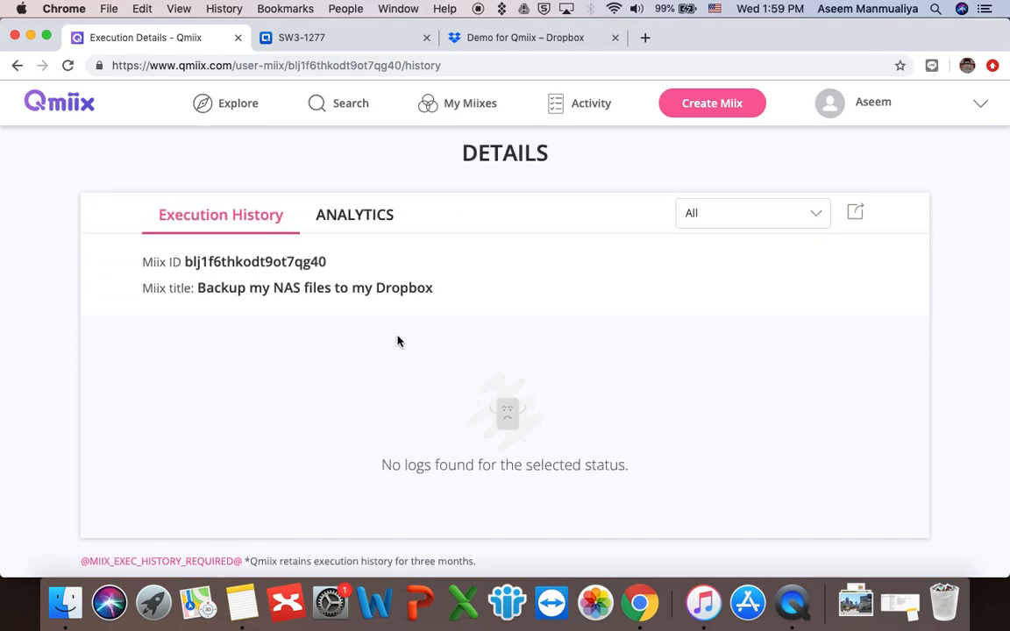
{"action": "scroll", "coordinate": [398, 340], "scroll_direction": "up", "scroll_amount": 1}
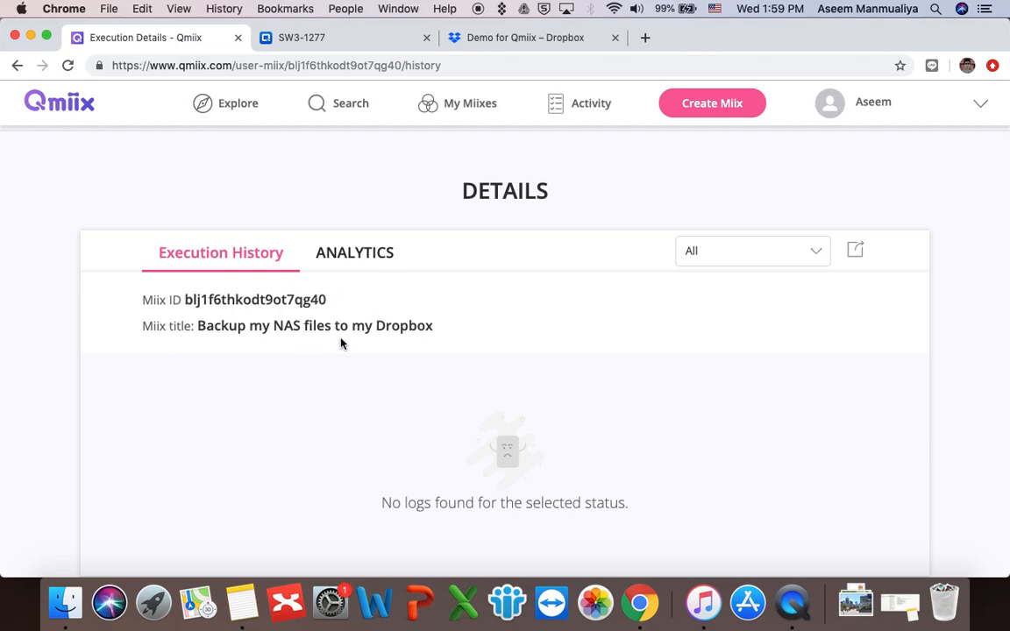
{"action": "scroll", "coordinate": [342, 343], "scroll_direction": "up", "scroll_amount": 1}
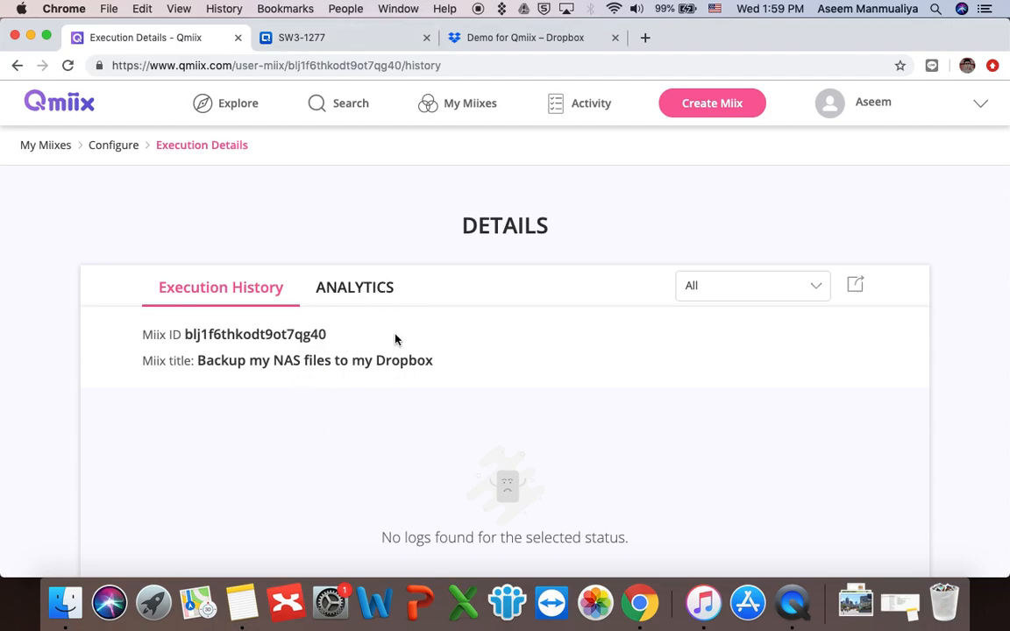
{"action": "left_click", "coordinate": [364, 291]}
{"action": "left_click", "coordinate": [235, 287]}
{"action": "left_click", "coordinate": [99, 145]}
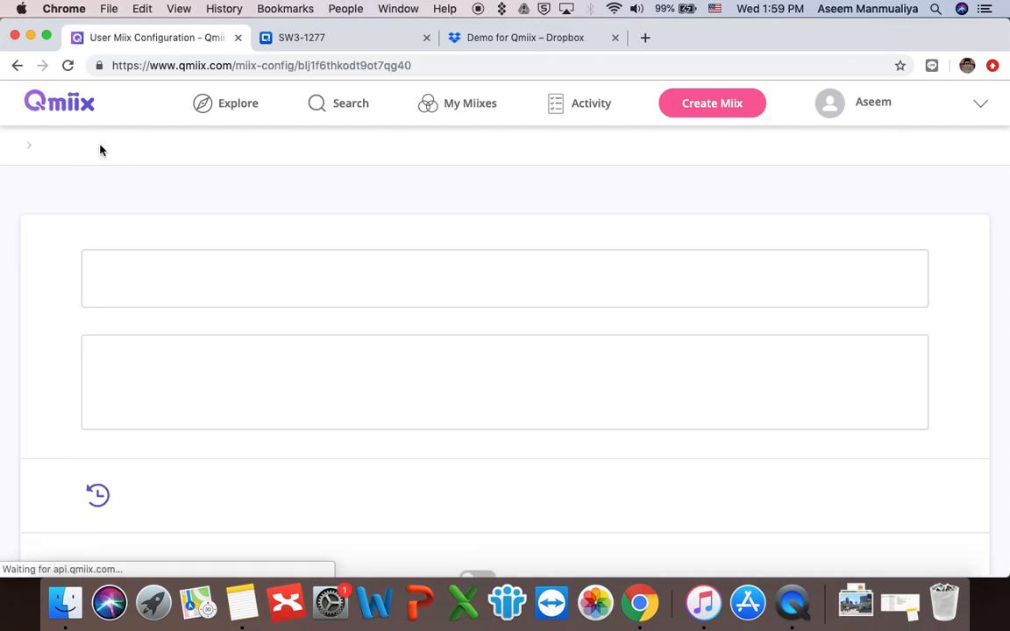
Step: Upload Demo2.jpg to File Station's Demo For Qmiix folder, then check the Dropbox folder
{"action": "left_click", "coordinate": [369, 37]}
{"action": "left_click", "coordinate": [388, 198]}
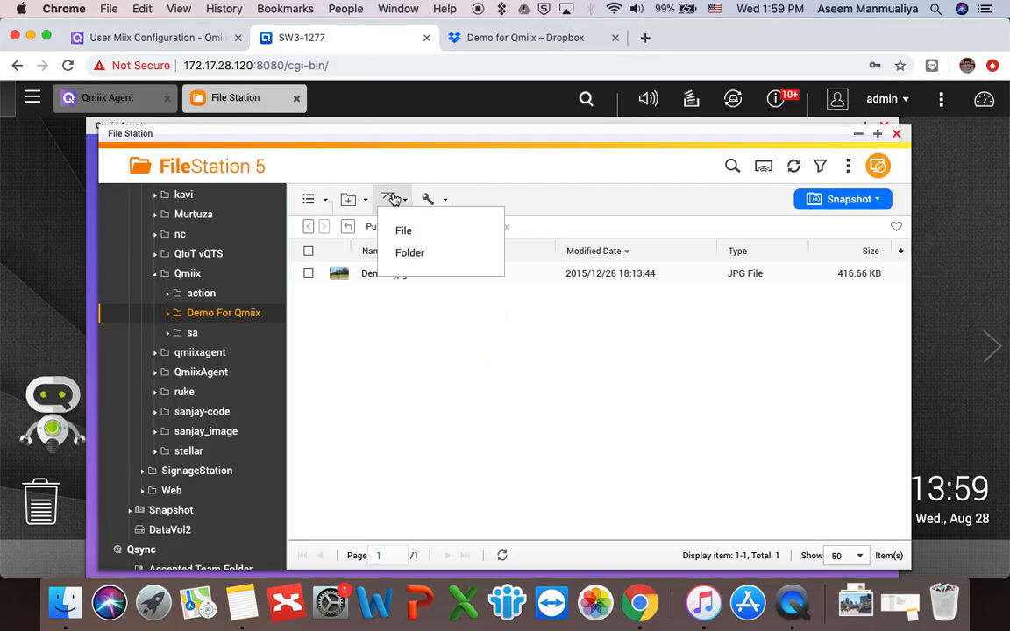
{"action": "left_click", "coordinate": [417, 235]}
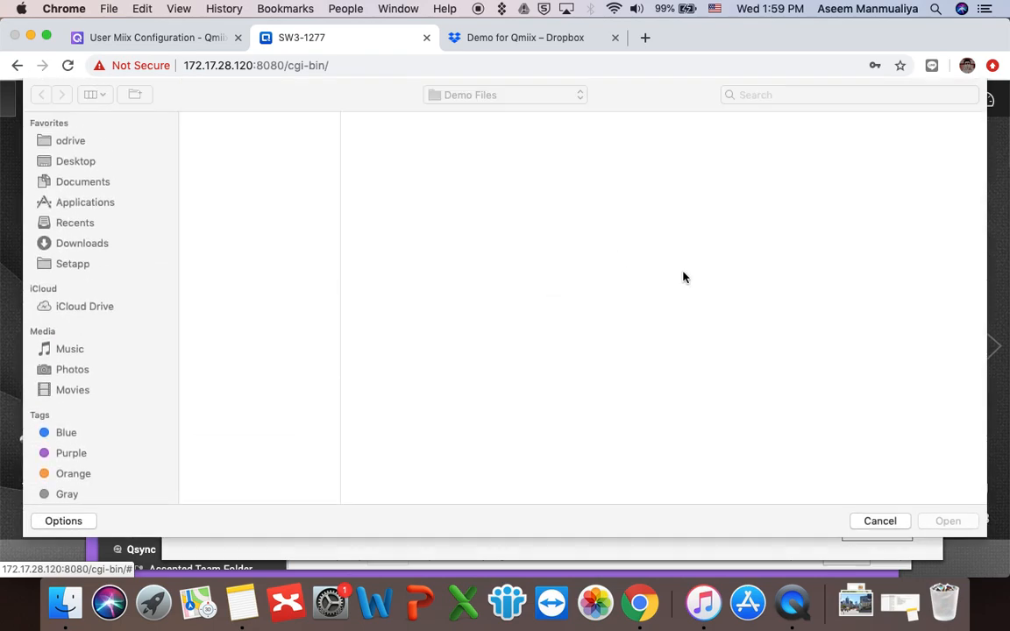
{"action": "double_click", "coordinate": [225, 153]}
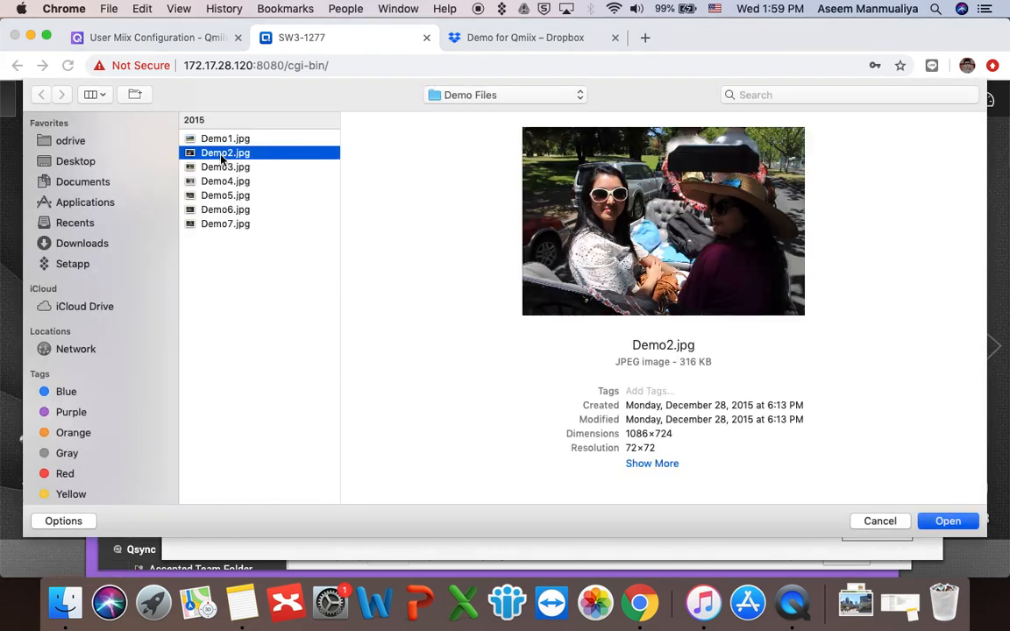
{"action": "left_click", "coordinate": [876, 529]}
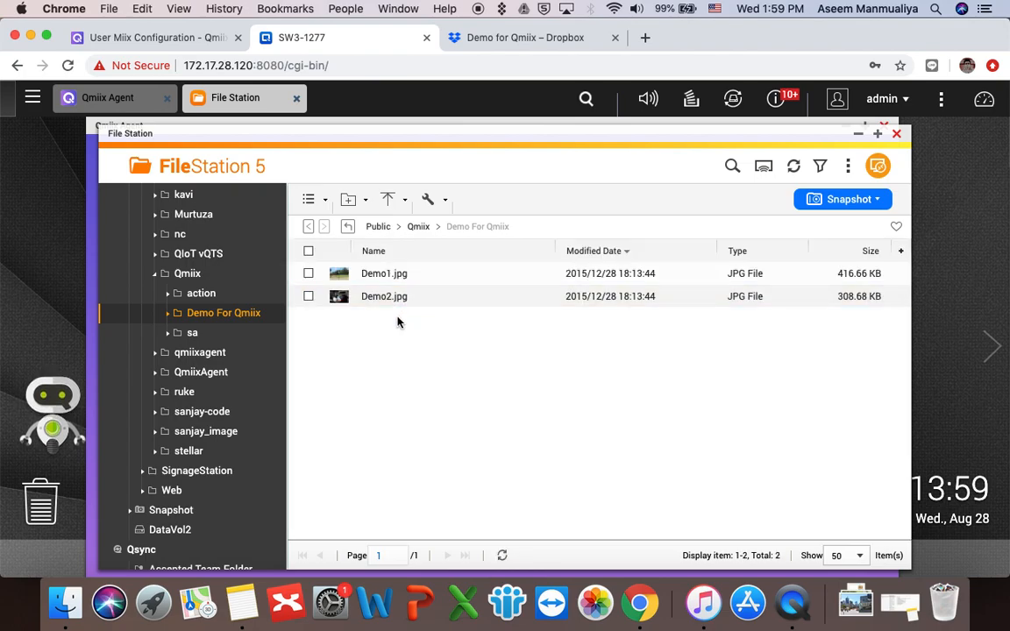
{"action": "left_click", "coordinate": [447, 38]}
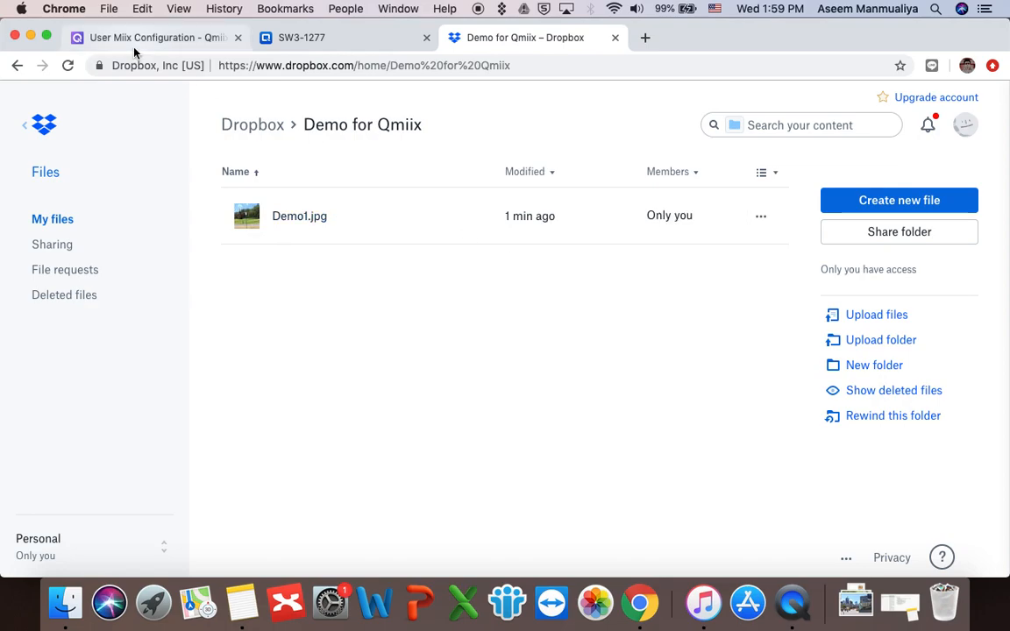
Step: Go from the miix configuration back to the My Miixes list
{"action": "left_click", "coordinate": [155, 41]}
{"action": "scroll", "coordinate": [205, 273], "scroll_direction": "down", "scroll_amount": 5}
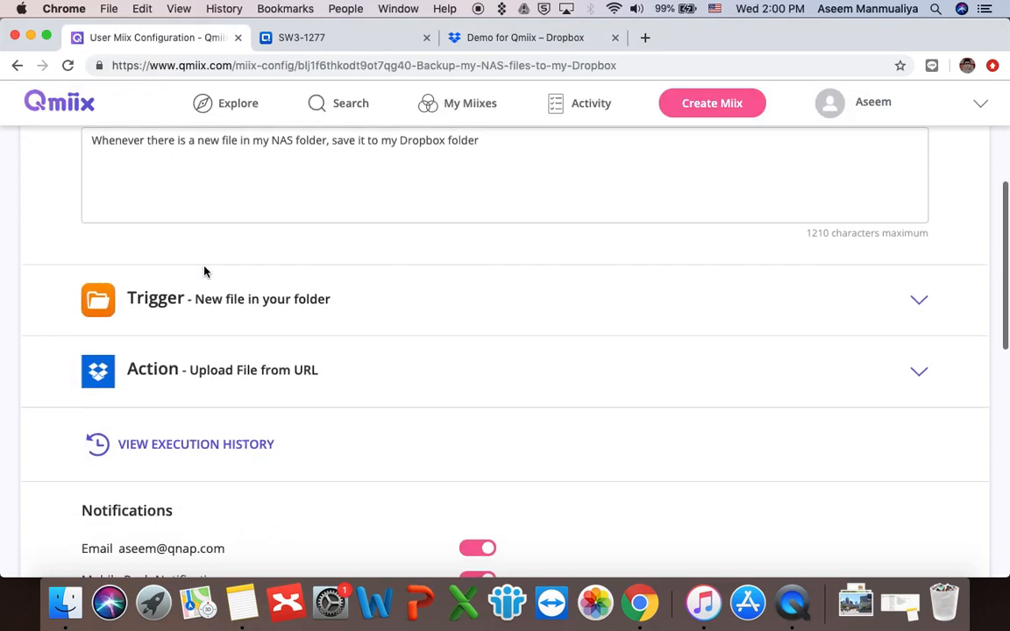
{"action": "scroll", "coordinate": [205, 273], "scroll_direction": "up", "scroll_amount": 5}
{"action": "left_click", "coordinate": [34, 145]}
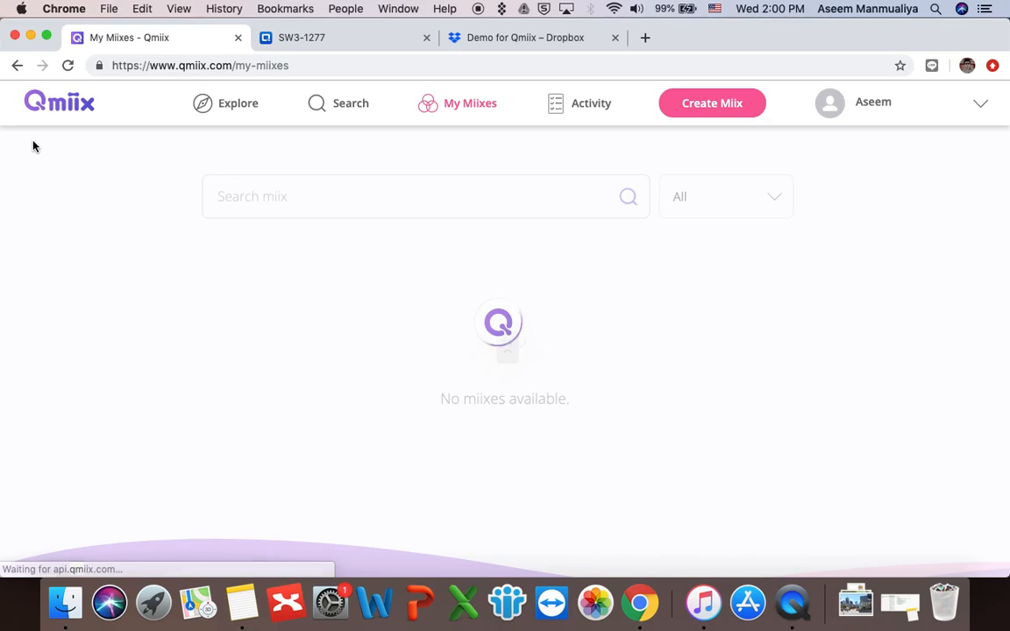
{"action": "scroll", "coordinate": [385, 337], "scroll_direction": "down", "scroll_amount": 5}
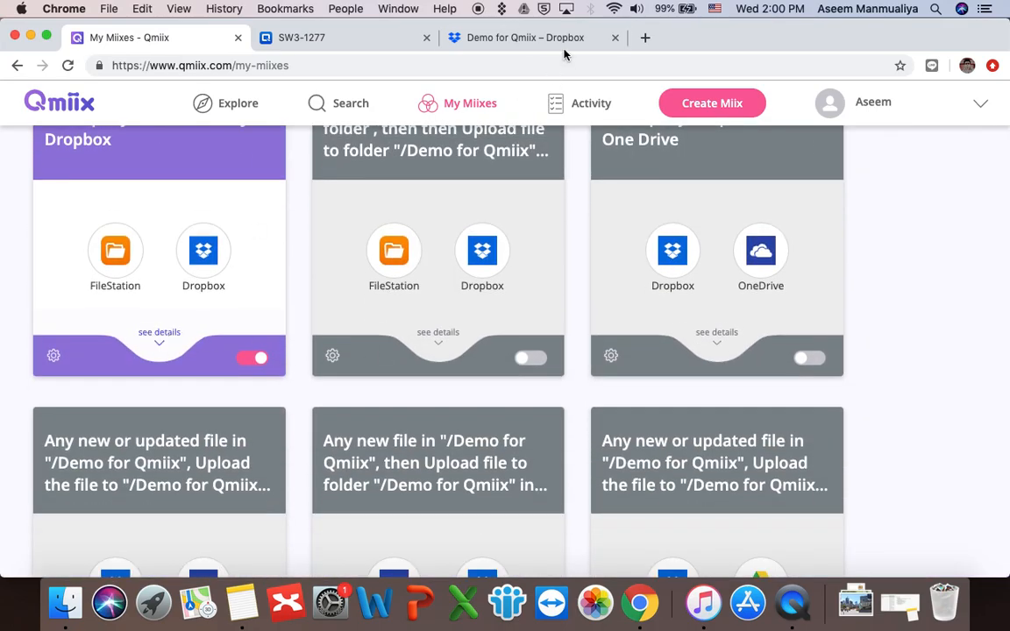
{"action": "scroll", "coordinate": [500, 254], "scroll_direction": "up", "scroll_amount": 5}
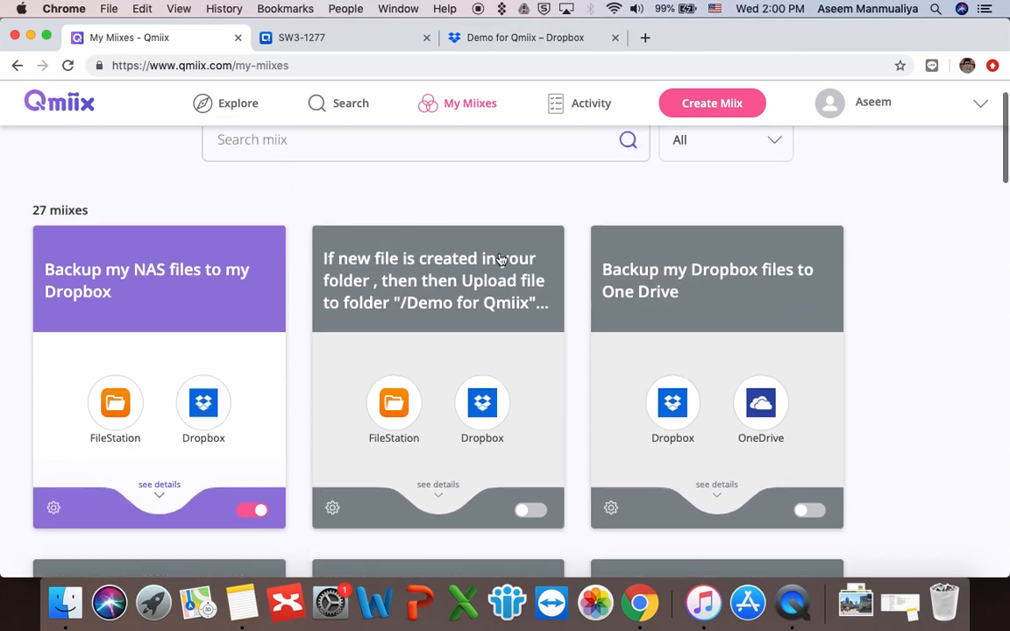
Step: Reload Dropbox's Demo for Qmiix folder to confirm Demo2.jpg arrived, then return to Qmiix
{"action": "left_click", "coordinate": [549, 38]}
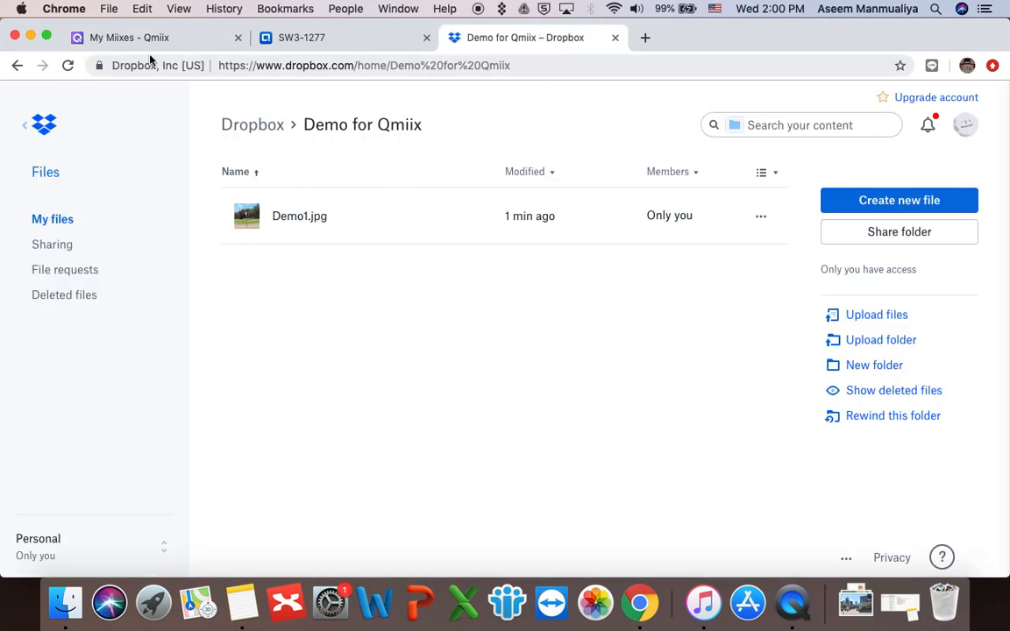
{"action": "left_click", "coordinate": [67, 66]}
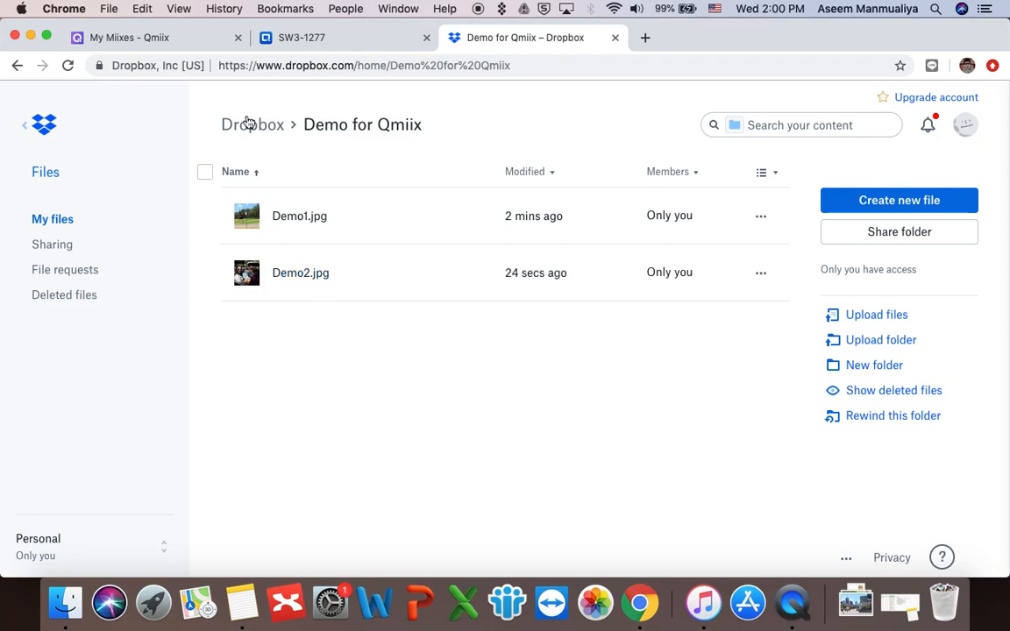
{"action": "left_click", "coordinate": [184, 37]}
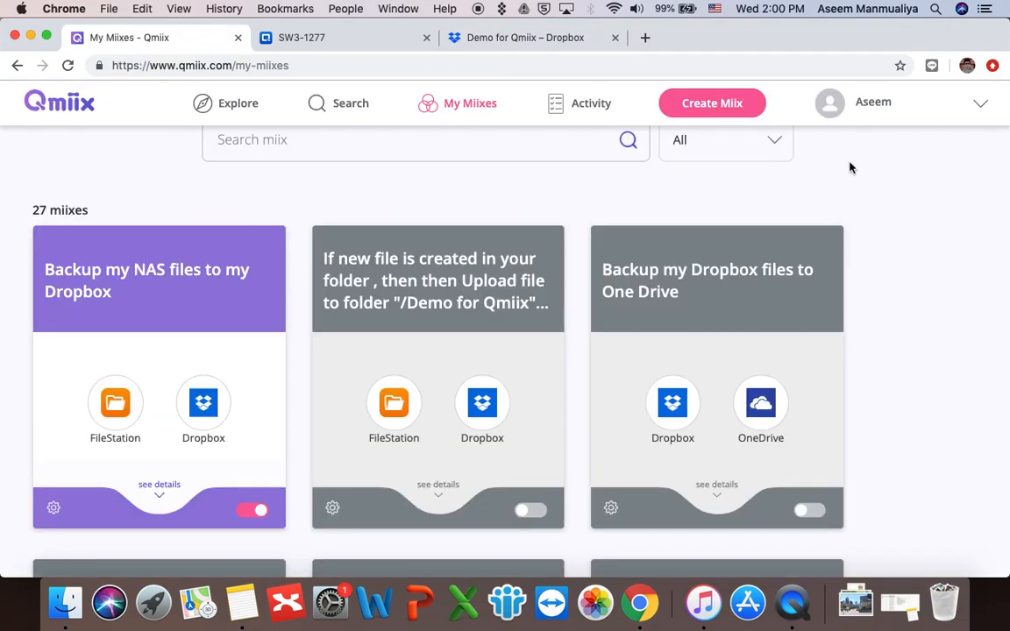
Step: Show the apps connected to NAS device Demo1277 under Connected Devices > NAS Devices
{"action": "left_click", "coordinate": [898, 113]}
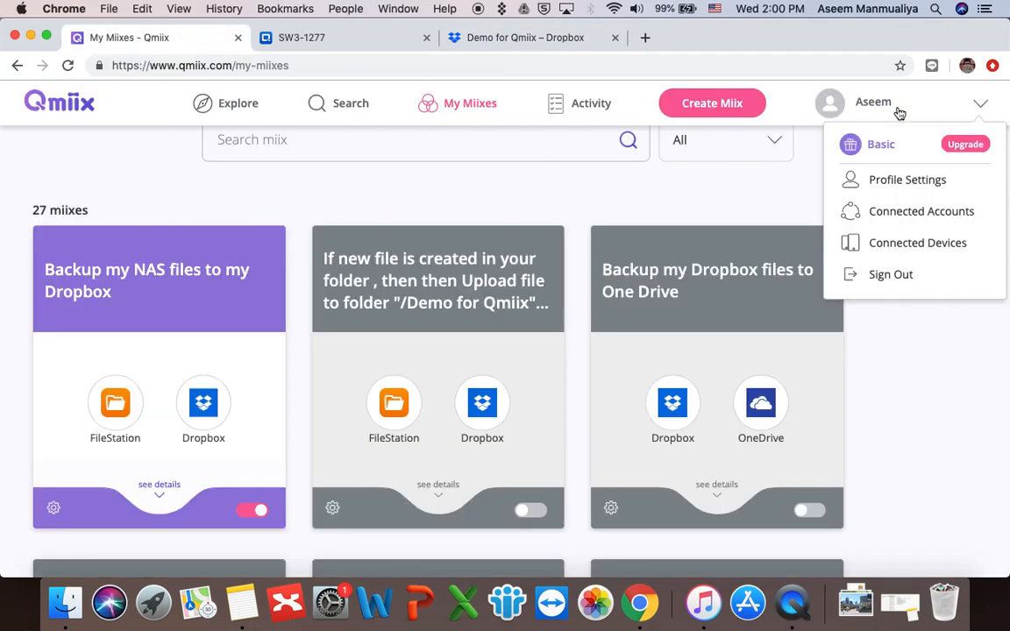
{"action": "left_click", "coordinate": [891, 246]}
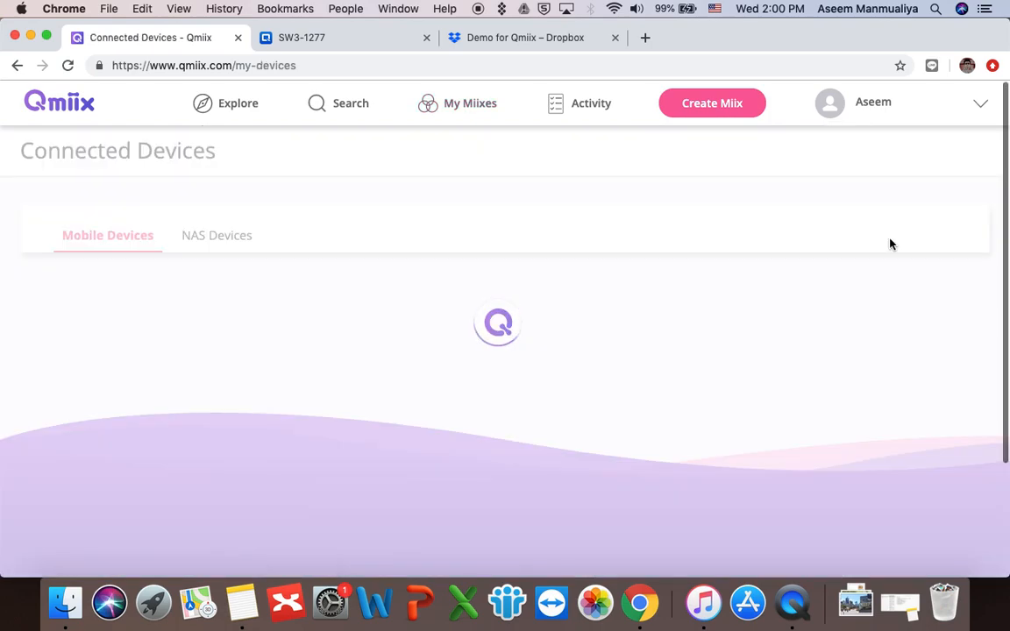
{"action": "left_click", "coordinate": [224, 247]}
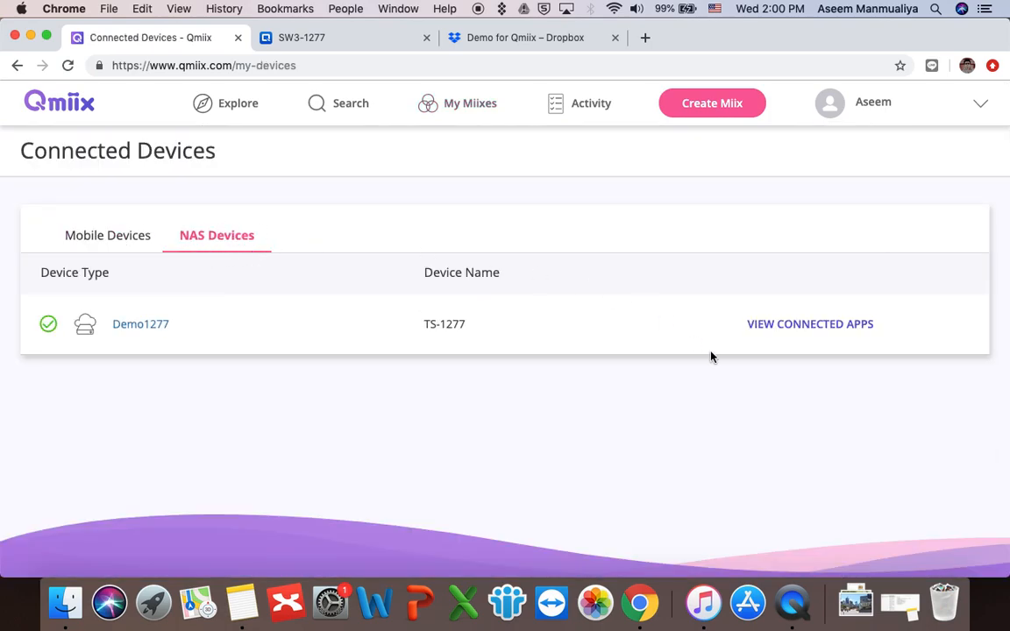
{"action": "left_click", "coordinate": [828, 327]}
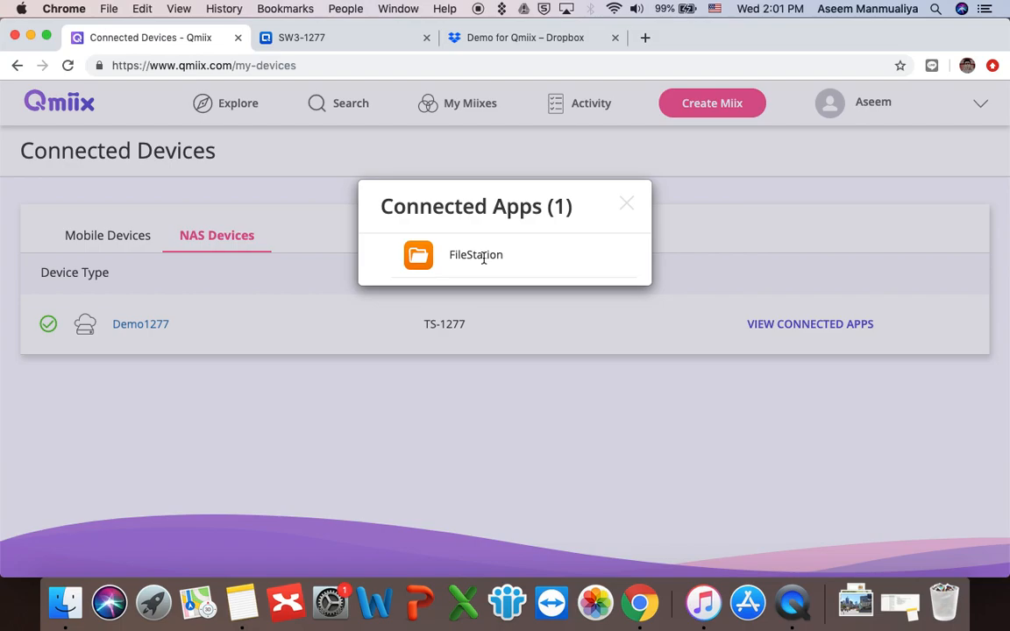
Step: Check the Qmiix Agent on the SW3-1277 NAS page, then close Demo1277's Connected Apps popup
{"action": "left_click", "coordinate": [354, 40]}
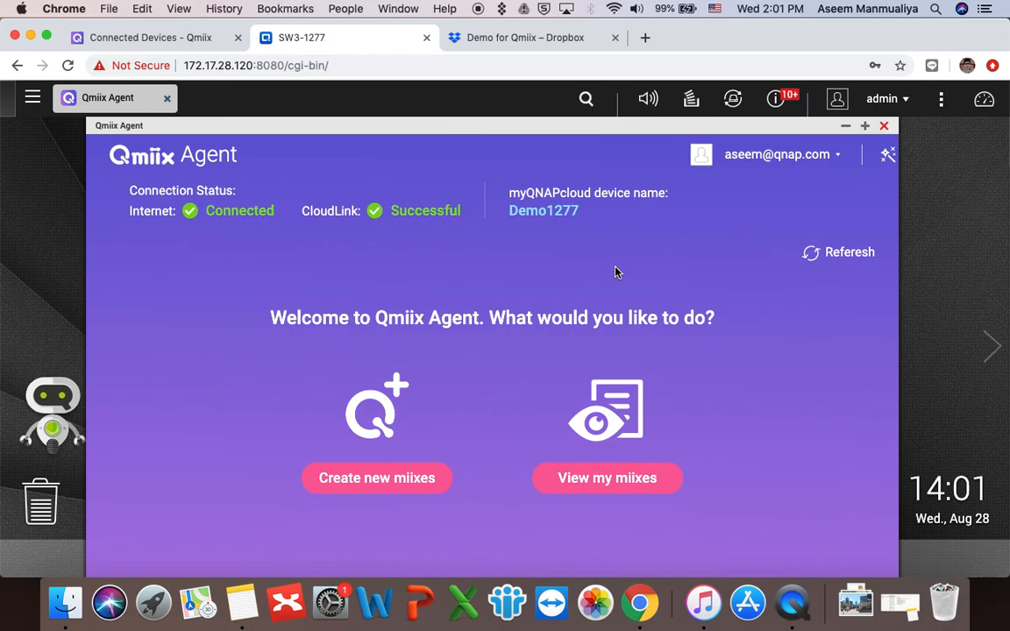
{"action": "left_click", "coordinate": [200, 41]}
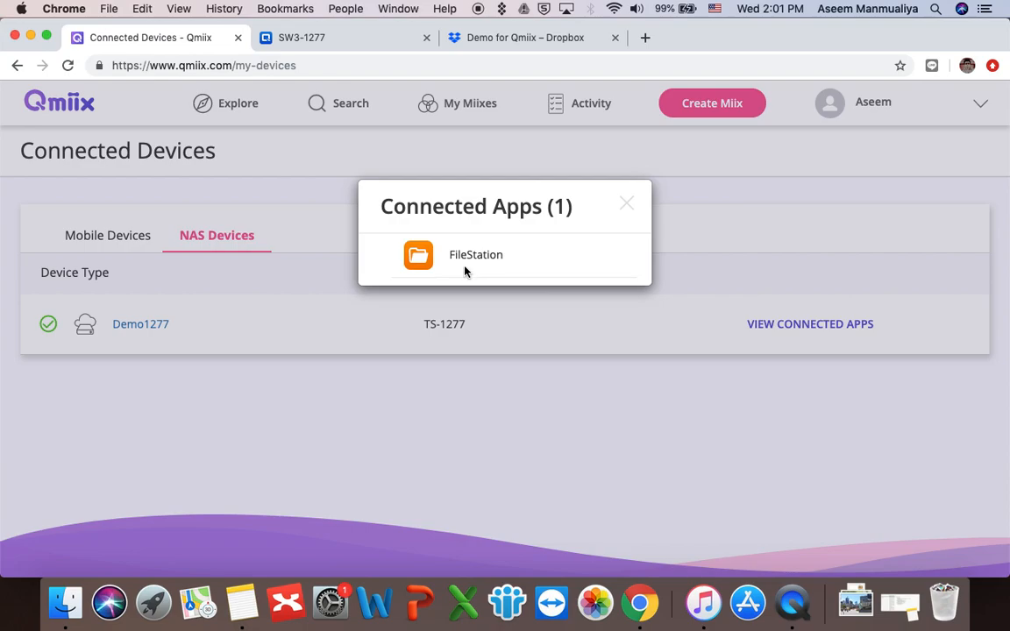
{"action": "left_click", "coordinate": [365, 41]}
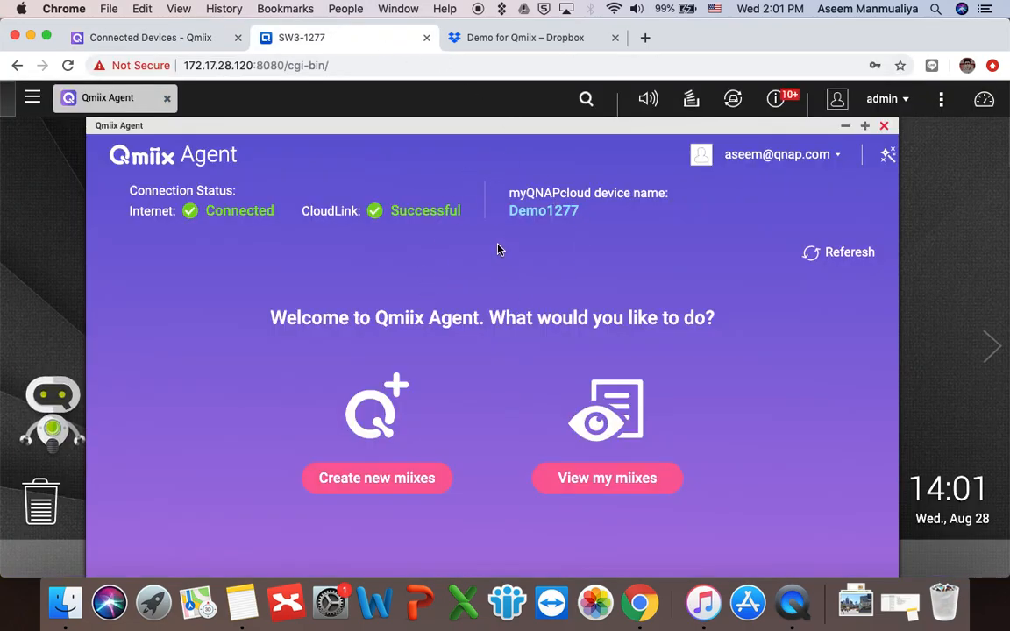
{"action": "left_click", "coordinate": [130, 38]}
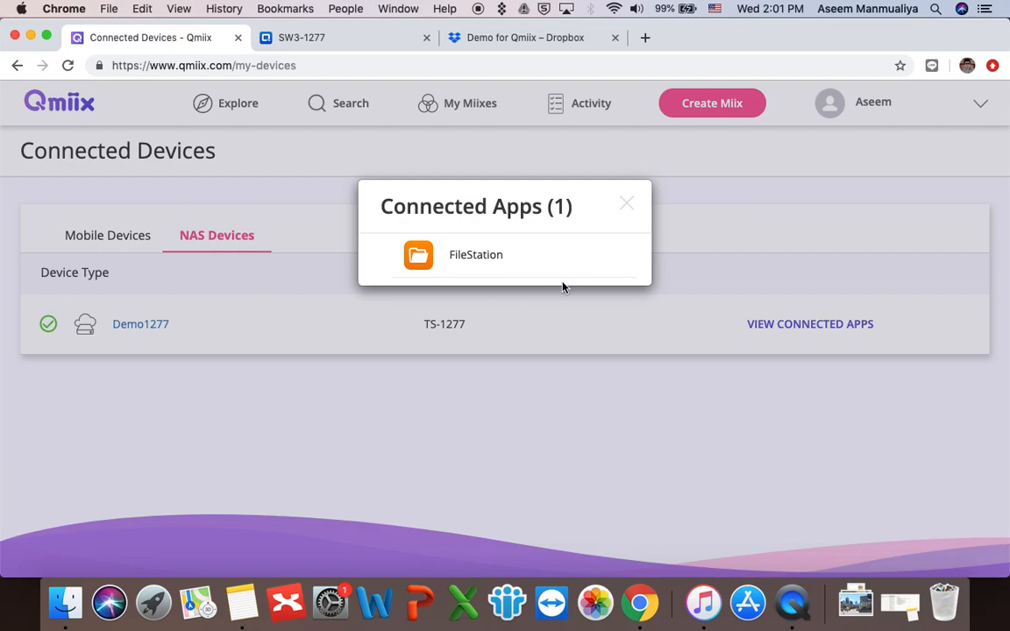
{"action": "left_click", "coordinate": [627, 208]}
{"action": "left_click", "coordinate": [801, 327]}
{"action": "left_click", "coordinate": [628, 208]}
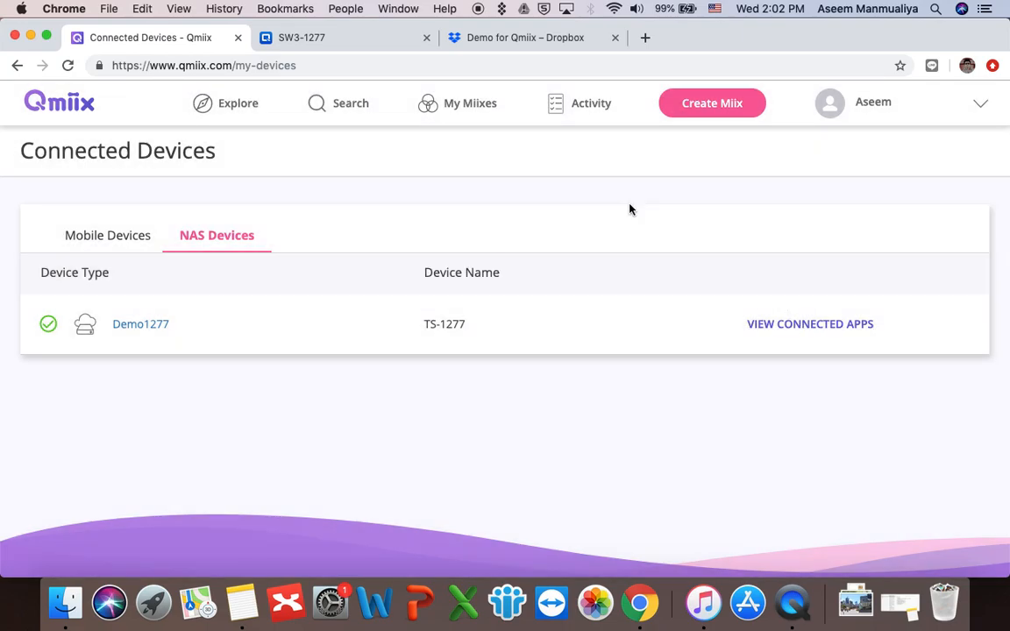
Step: Go to the My Miixes list from the top navigation bar
{"action": "left_click", "coordinate": [450, 112]}
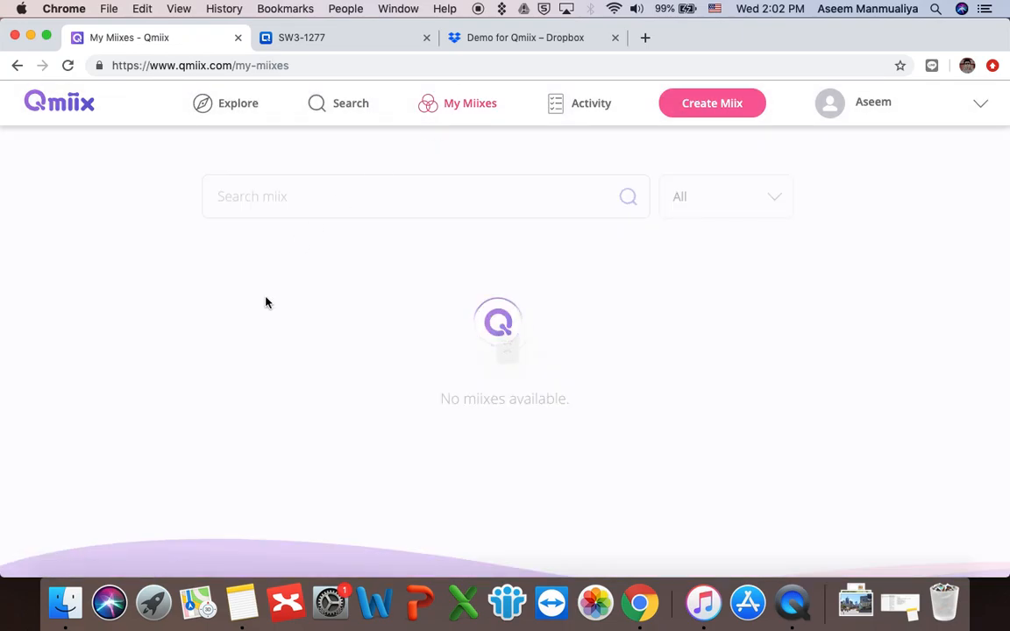